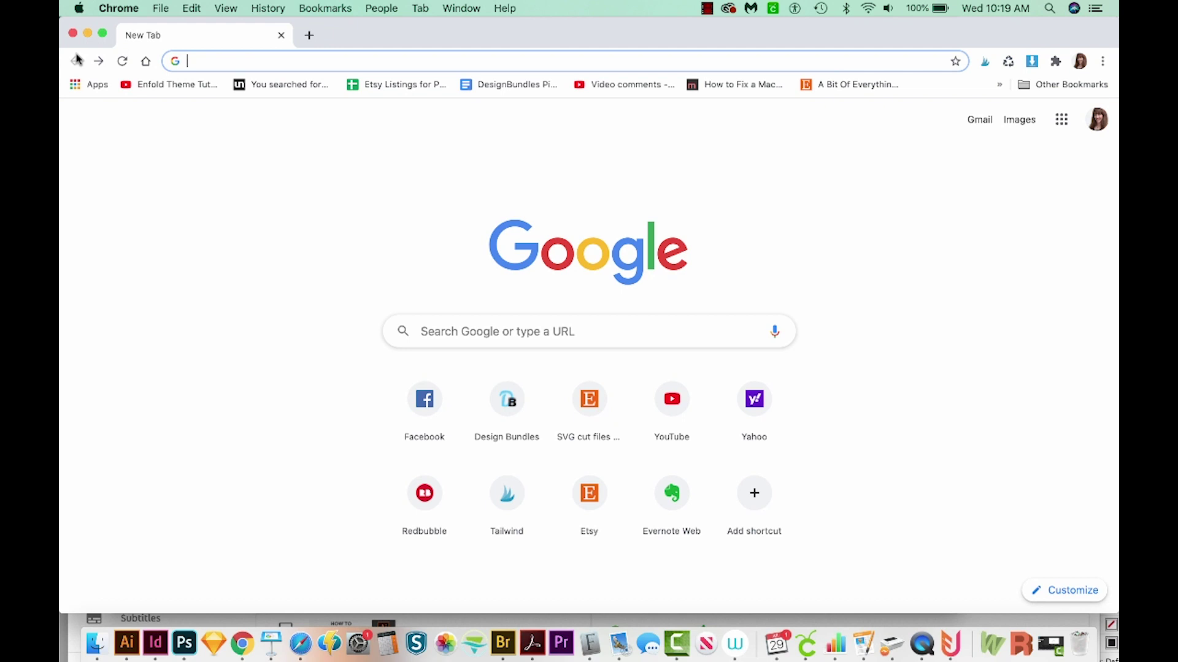
Paste the bit.ly short link into Chrome to load the flyingupload.com homepage
text(https://bit.ly/30XBXqW)
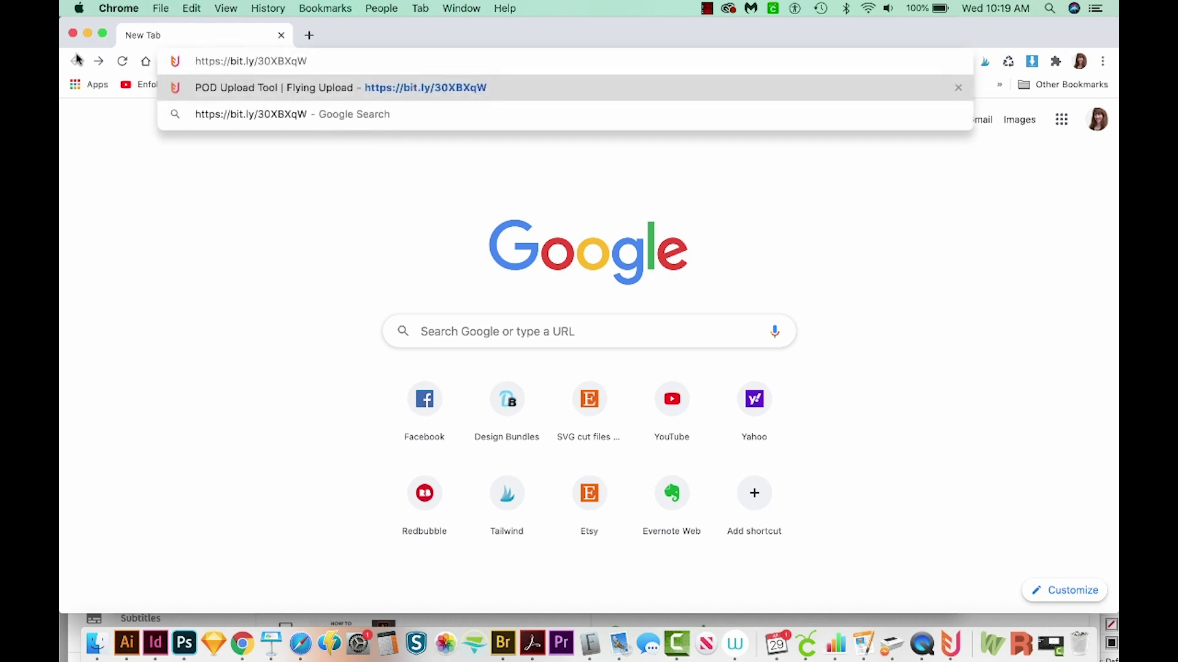
key(Return)
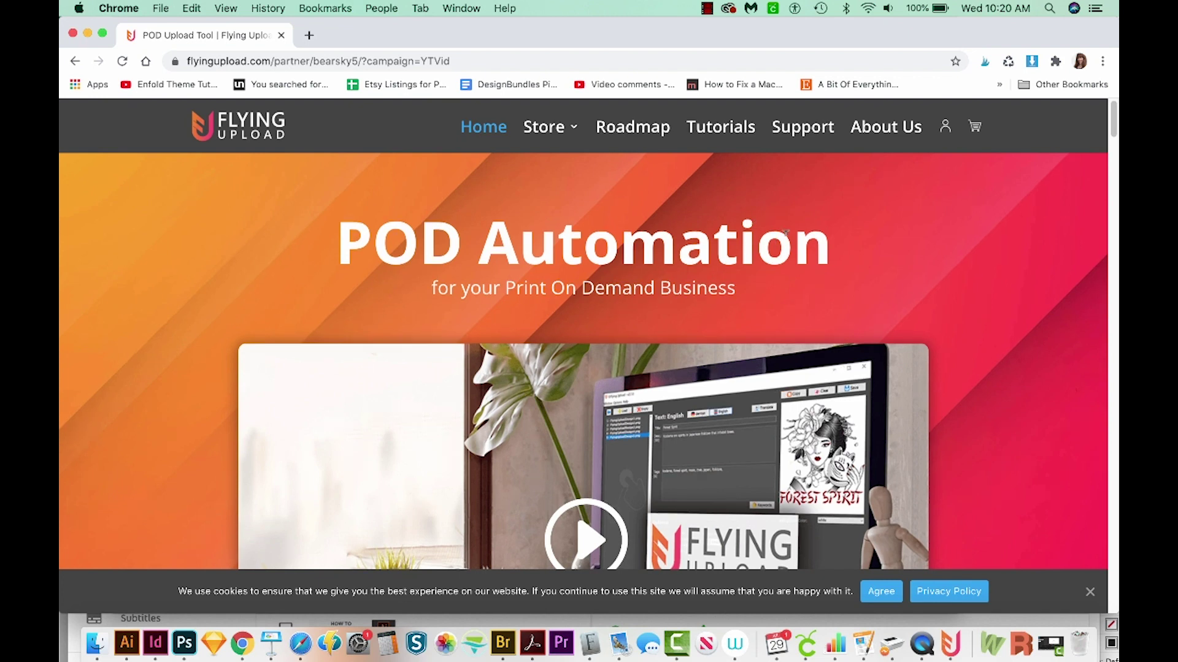
Scroll past Edit Your Designs and Merch By Amazon to the Redbubble, Spreadshirt and Society6 logos
scroll(785, 233, down, 2)
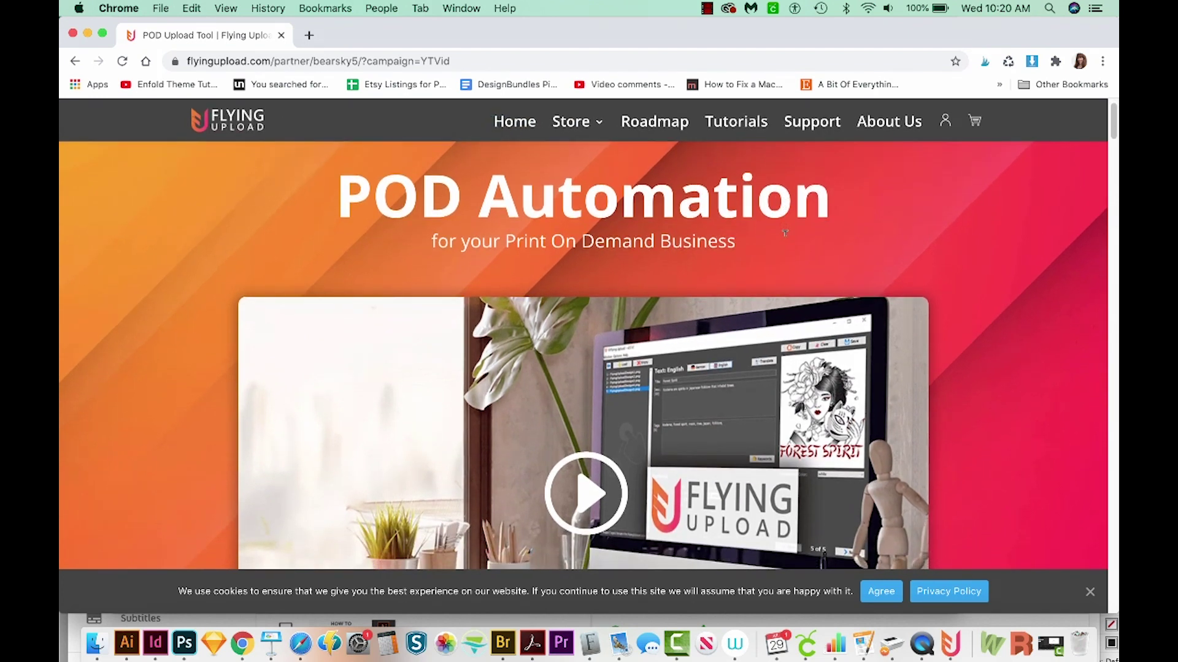
scroll(786, 235, down, 2)
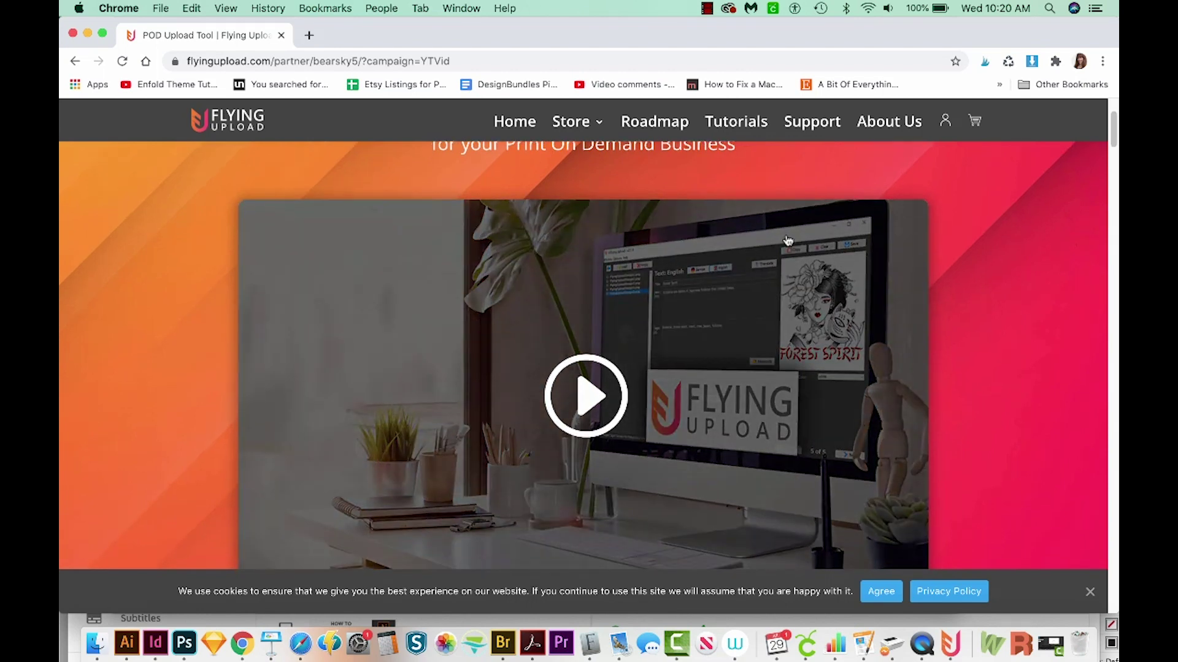
scroll(787, 240, down, 10)
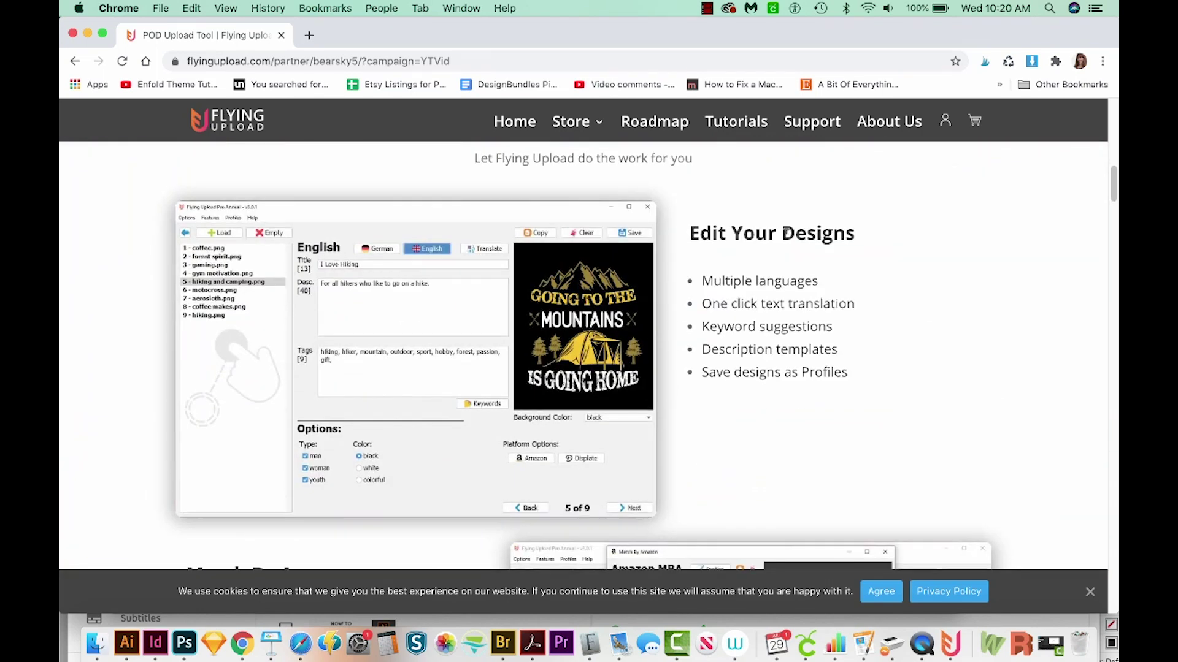
scroll(786, 233, down, 4)
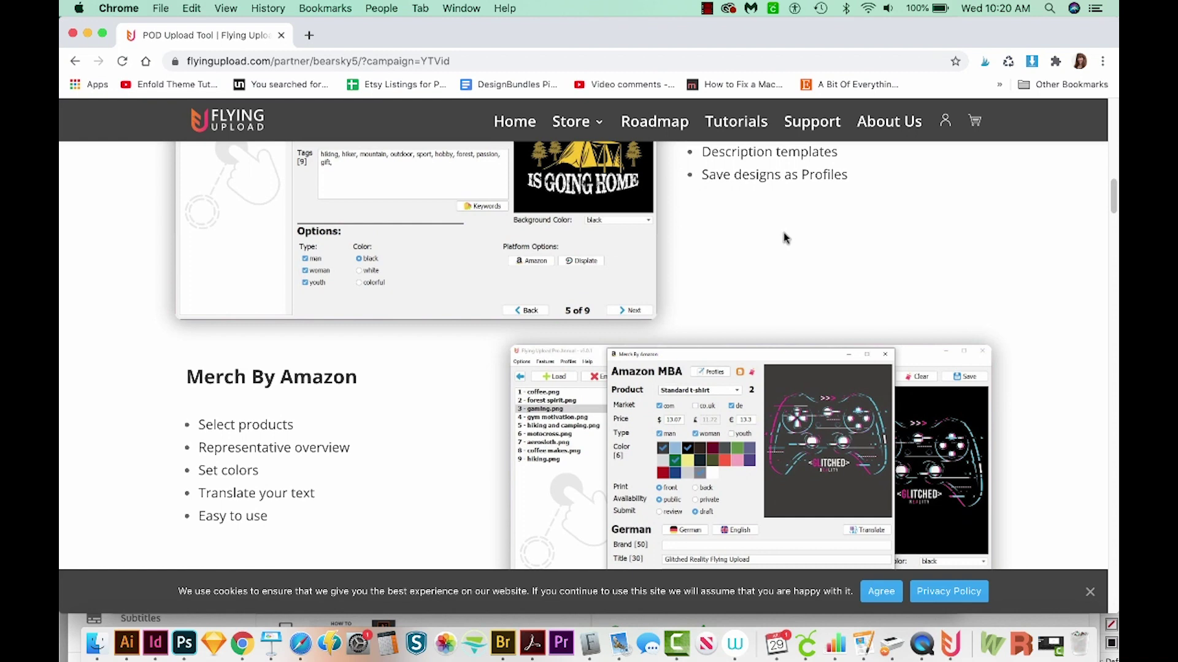
scroll(776, 254, down, 10)
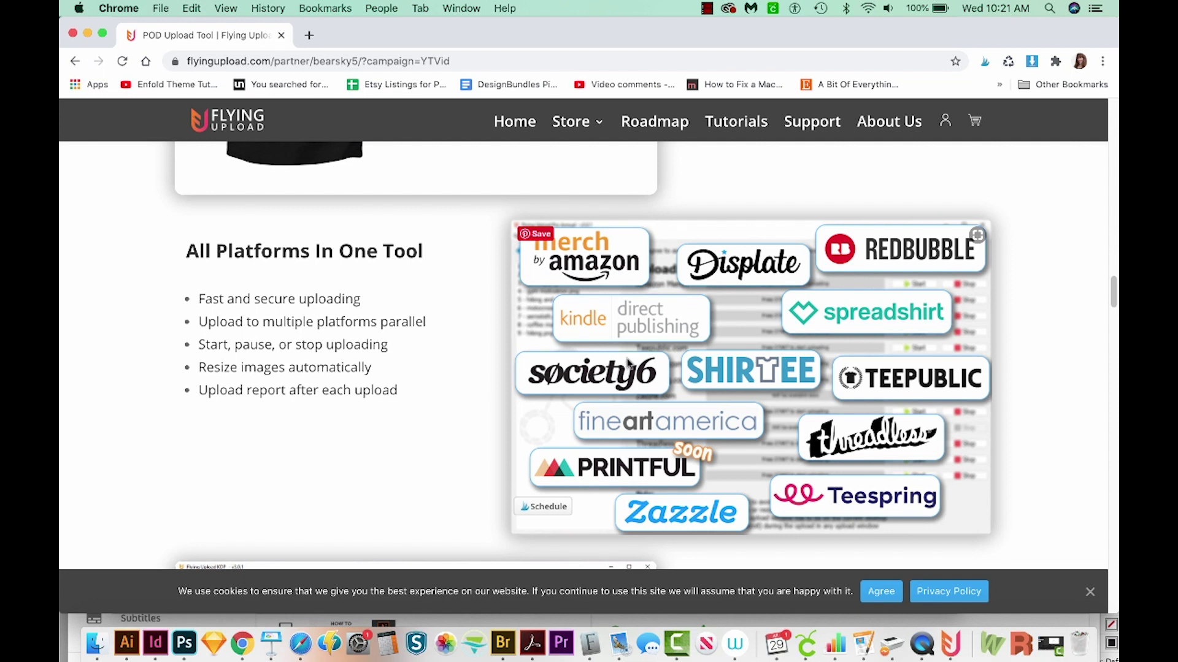
scroll(679, 385, down, 1)
Go to Store > Print On Demand and scroll to the Beginner, Pro and Advanced pricing plans
mouse_move(579, 130)
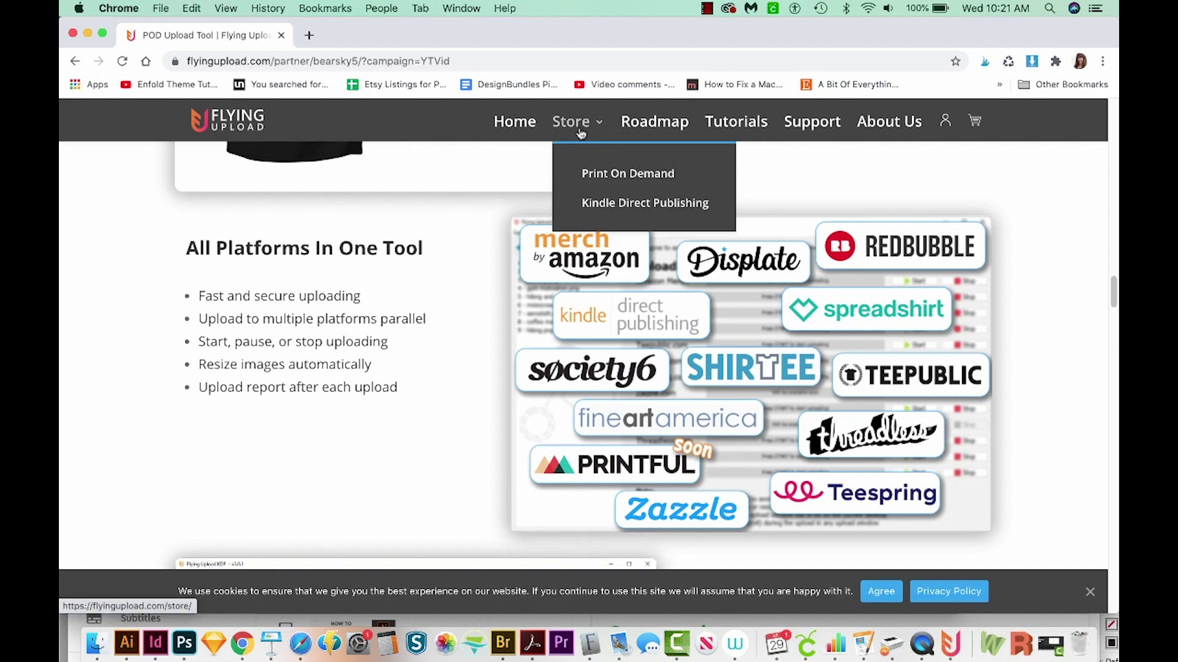
click(593, 173)
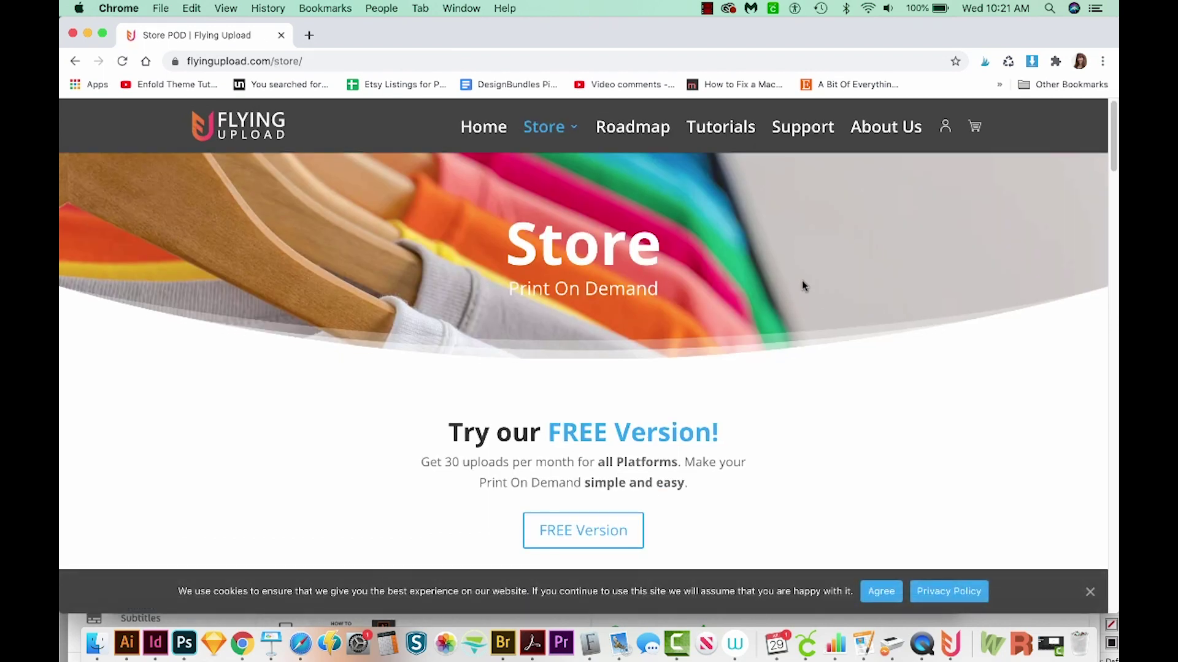
scroll(802, 285, down, 3)
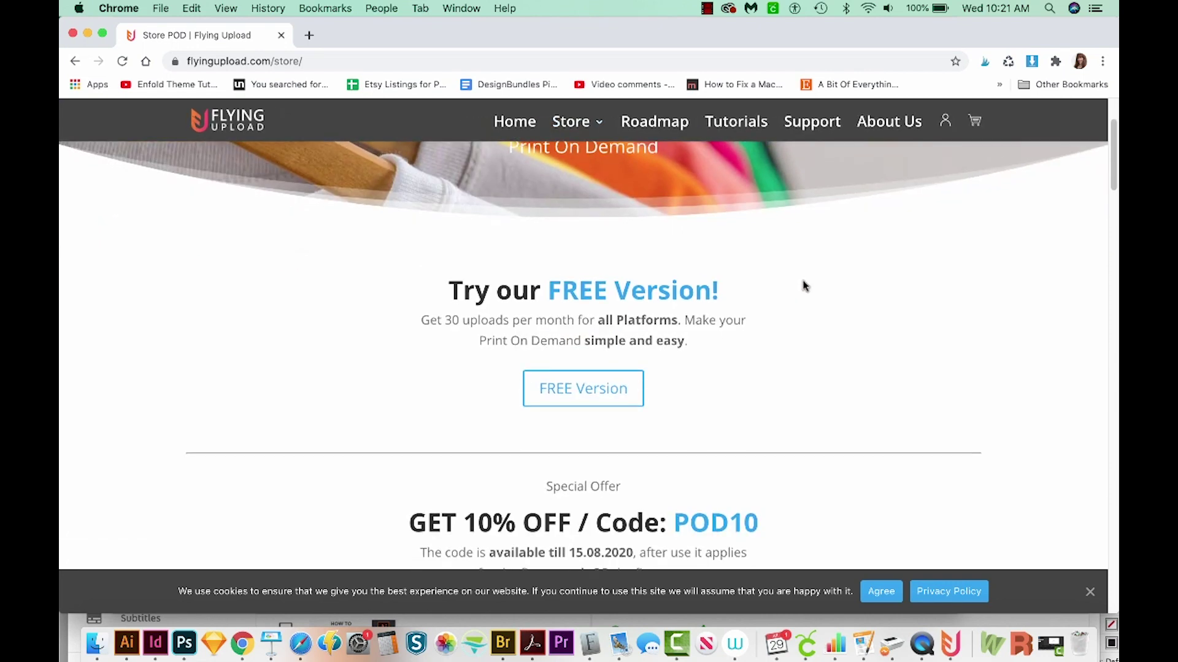
scroll(802, 286, down, 9)
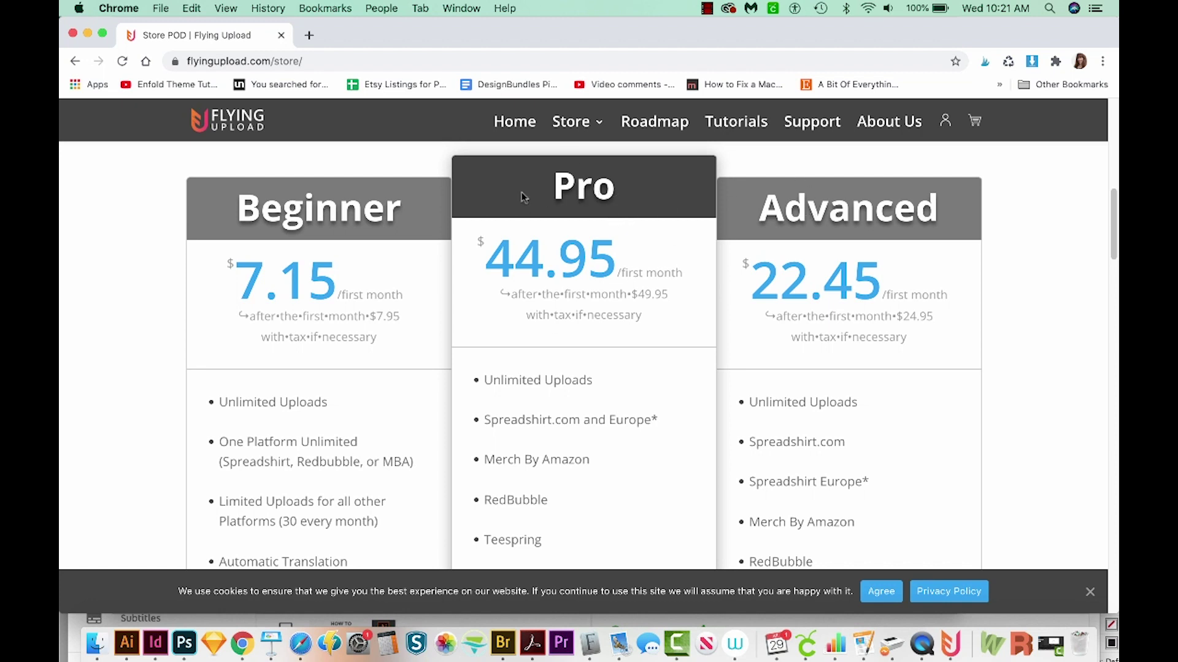
Launch Flying Upload Launcher via Spotlight, start it past the license check, and reposition its window
key(super+space)
text(fly)
key(Return)
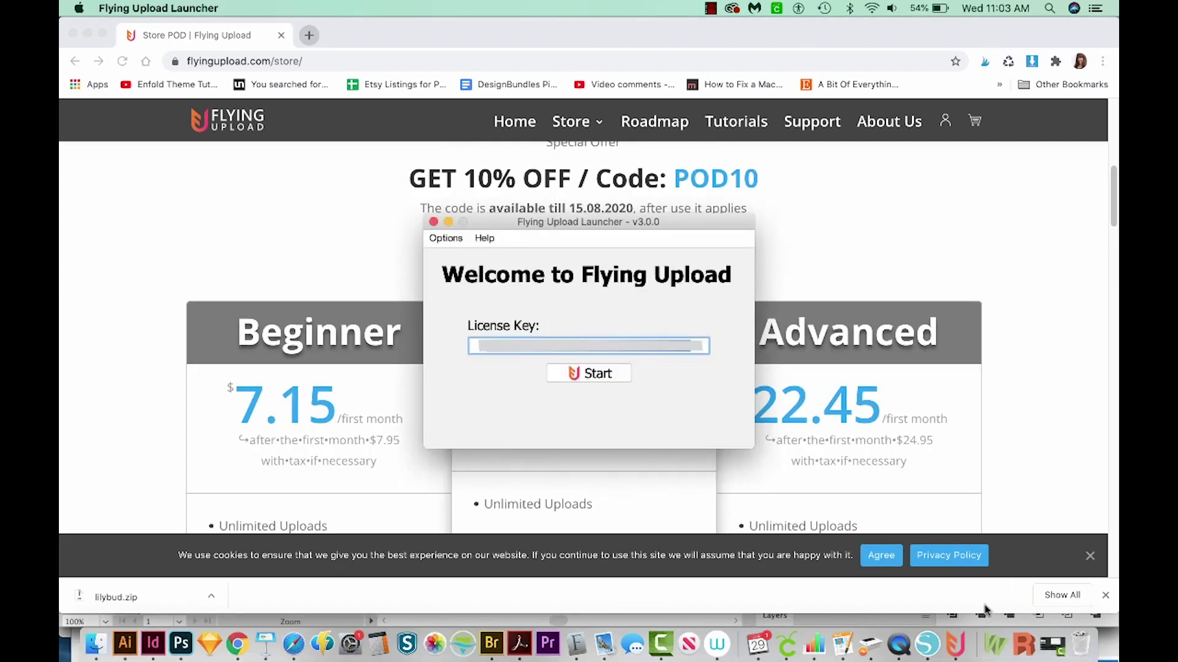
click(614, 381)
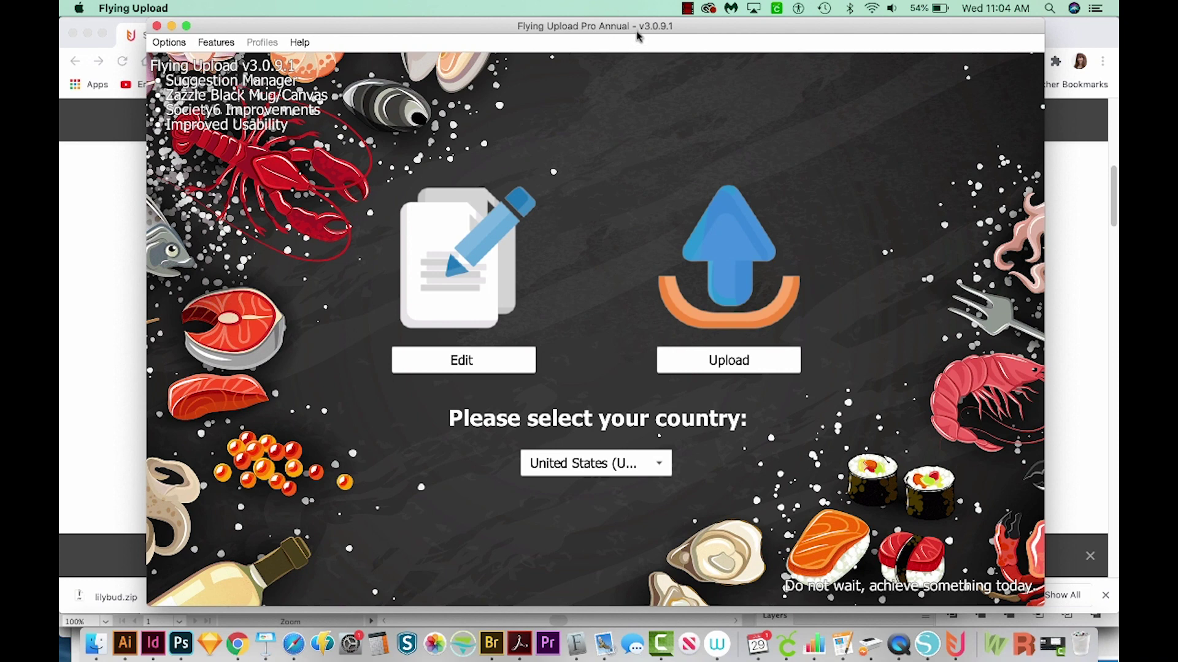
drag(644, 29, 641, 23)
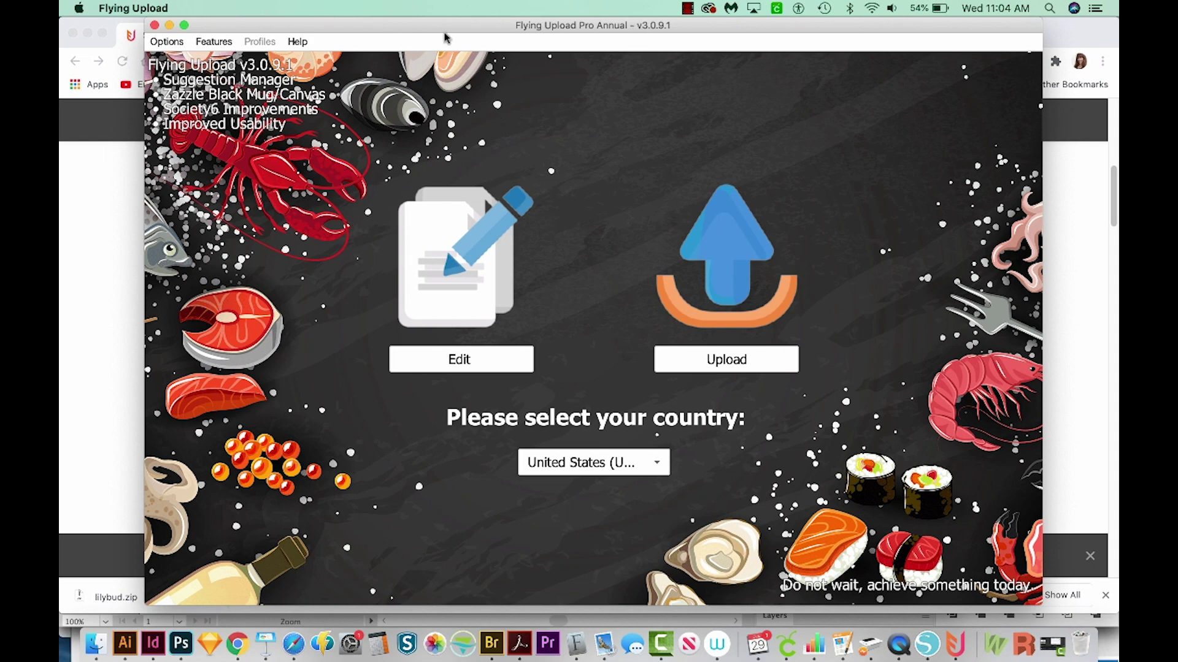
drag(444, 31, 435, 31)
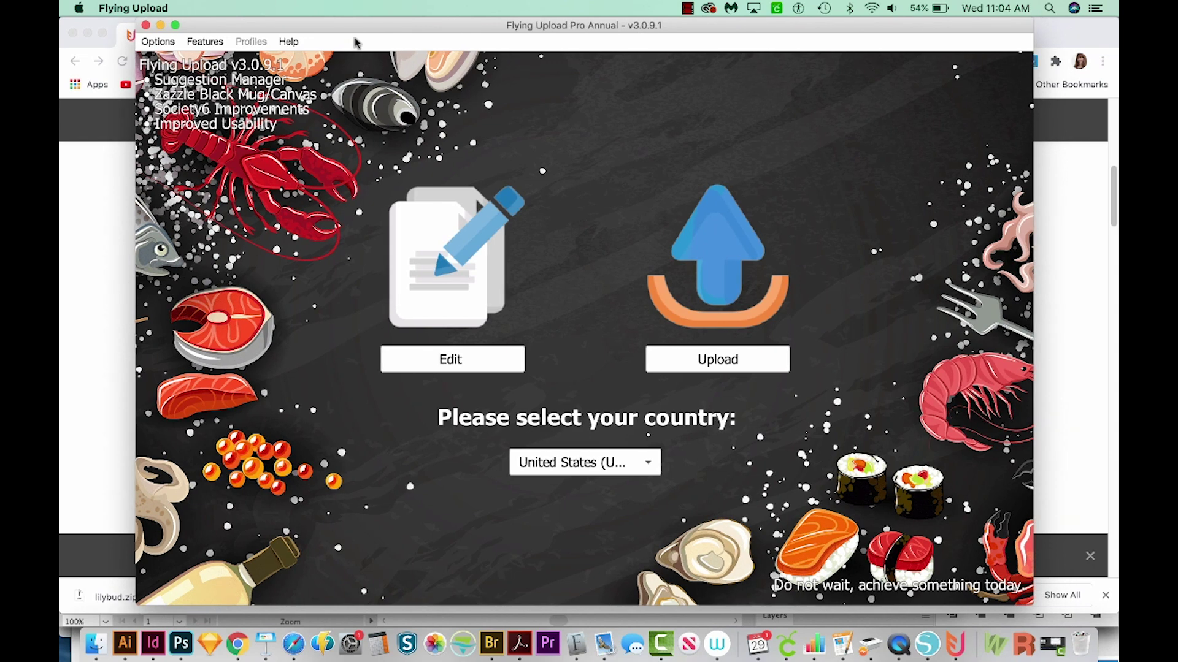
Open Options > Settings on the Autologin tab and check the POD Platform, User/Mail and Password fields
click(163, 44)
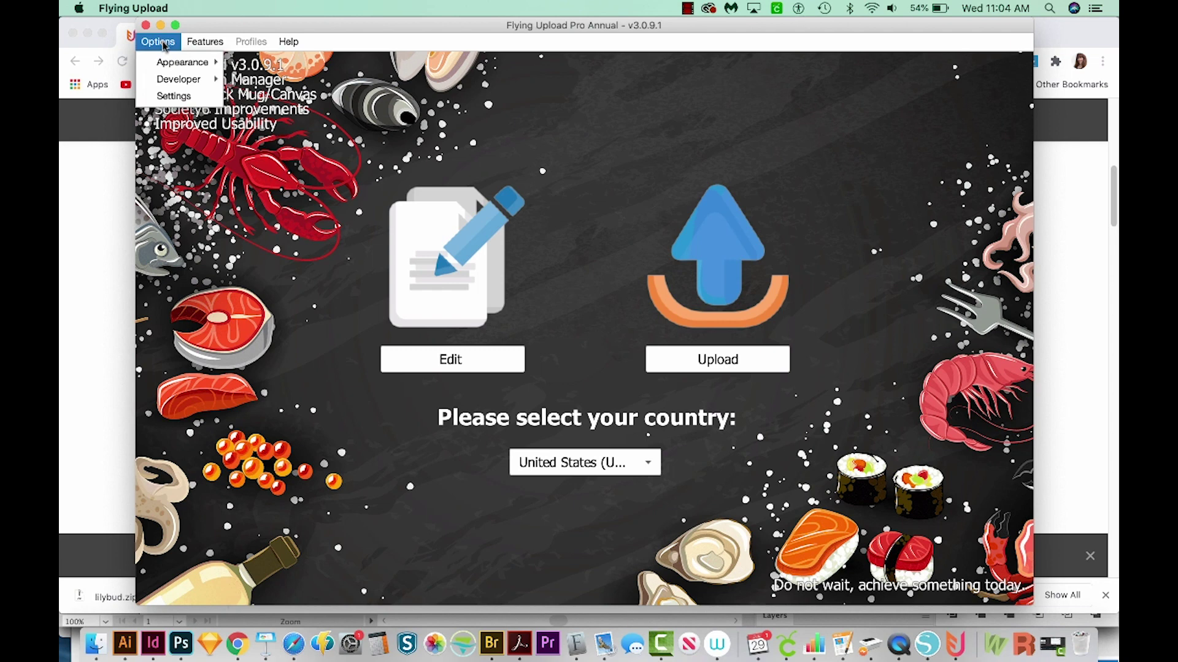
click(176, 96)
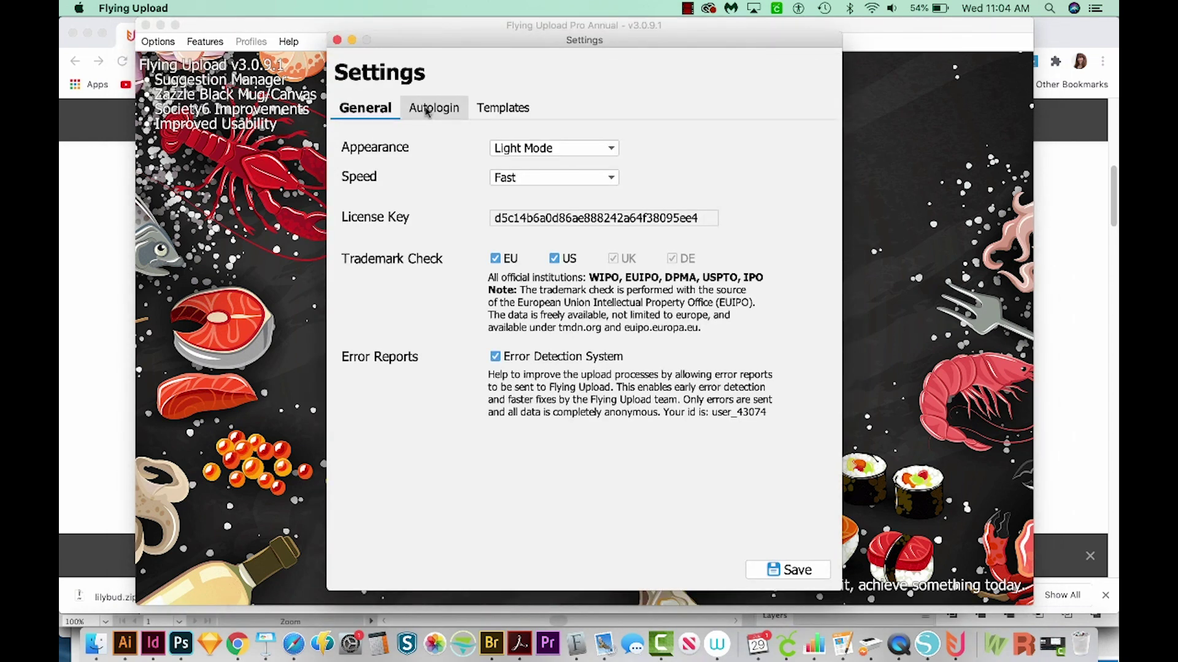
click(427, 109)
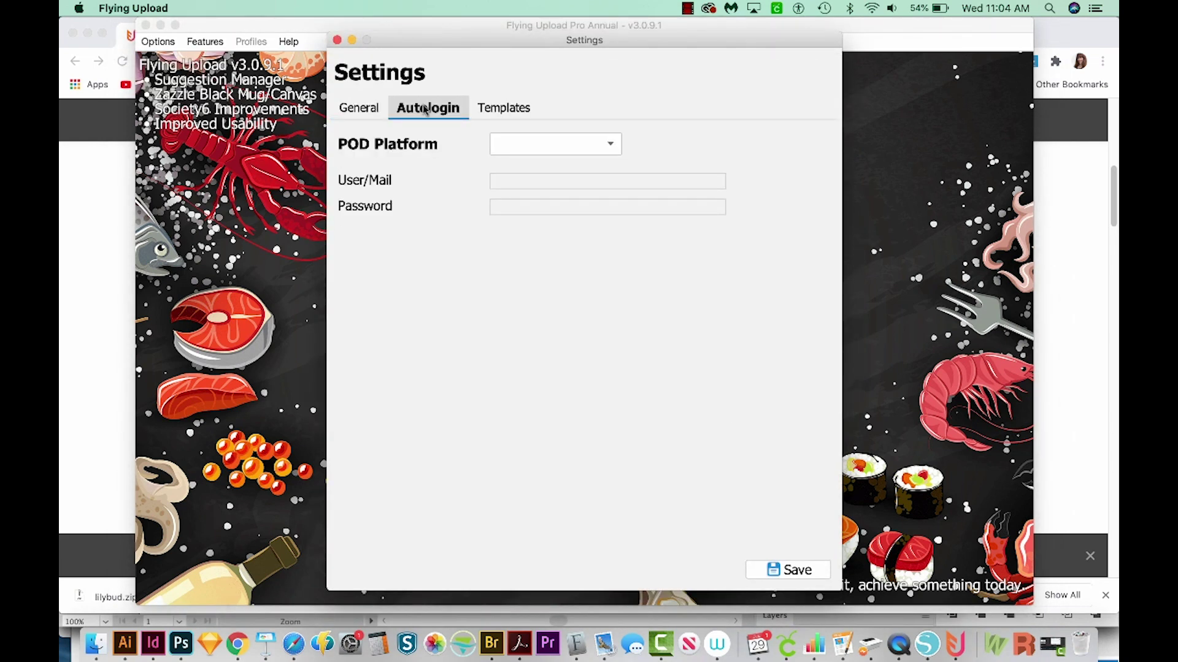
click(557, 144)
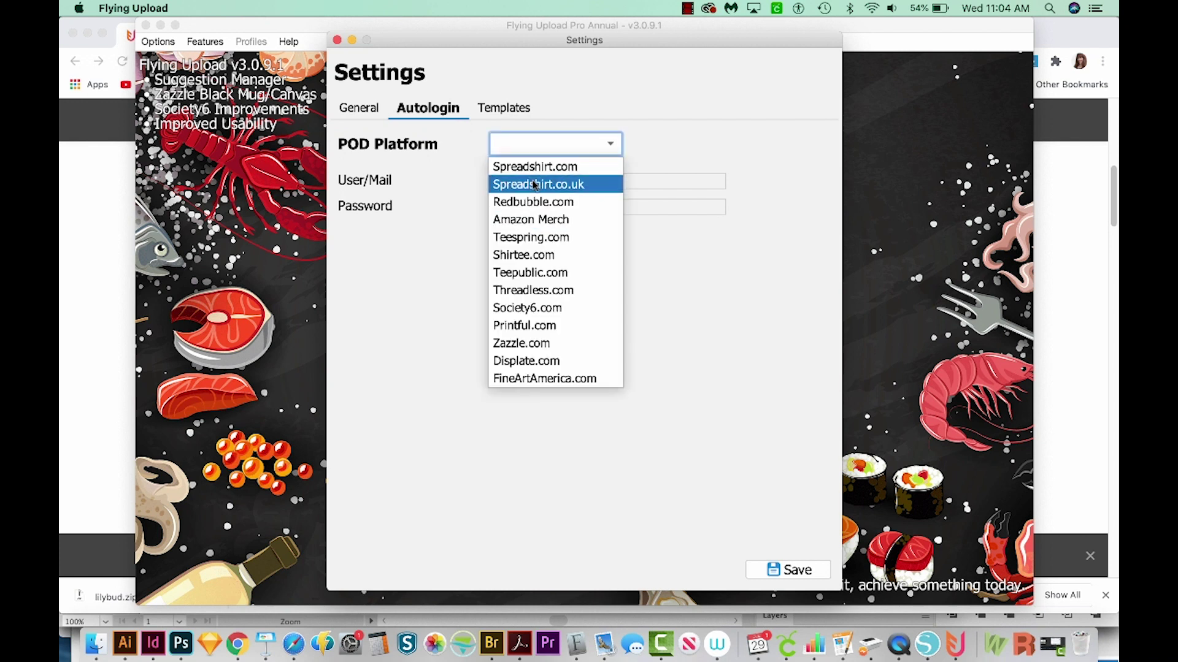
click(701, 283)
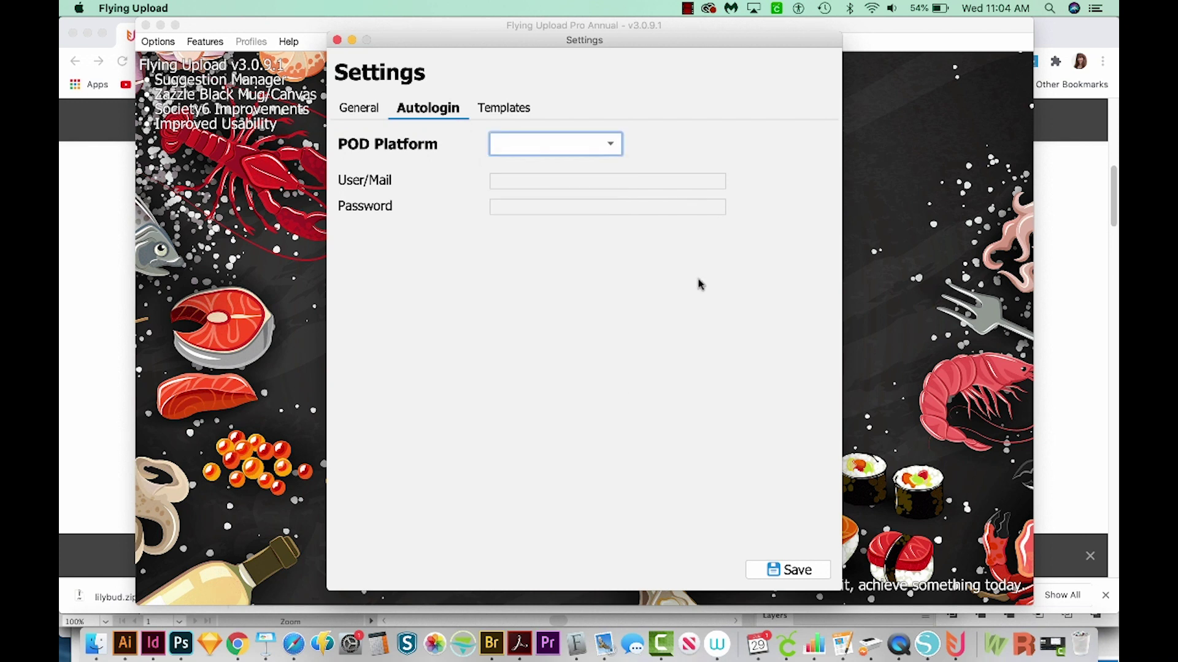
click(512, 181)
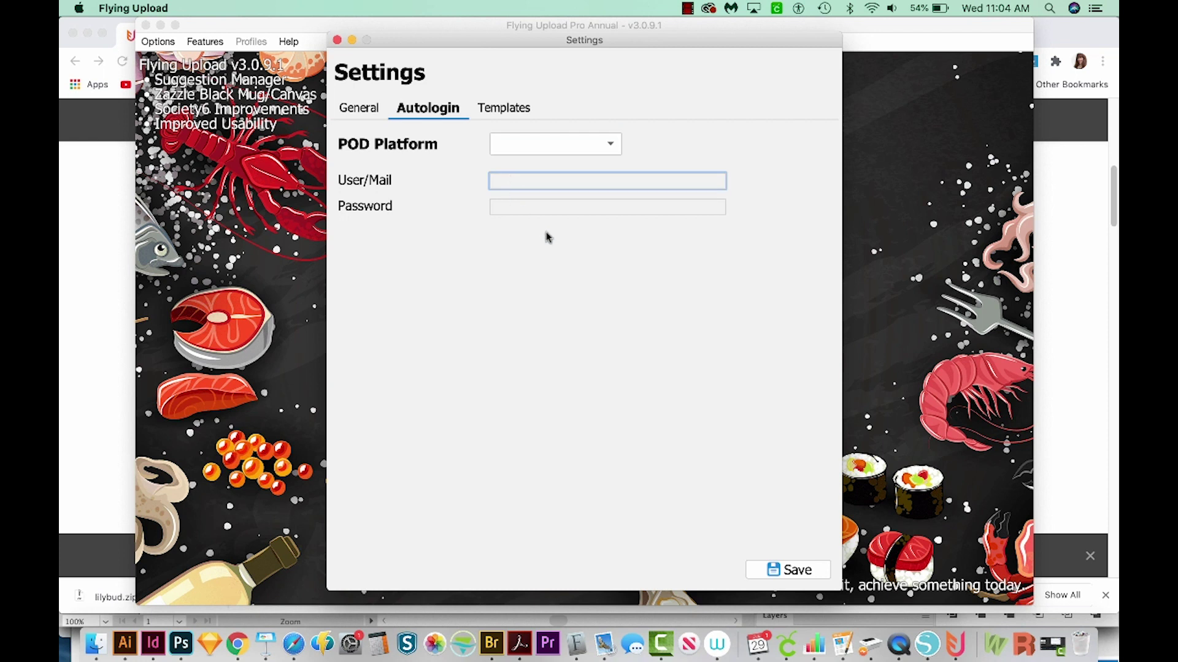
click(520, 210)
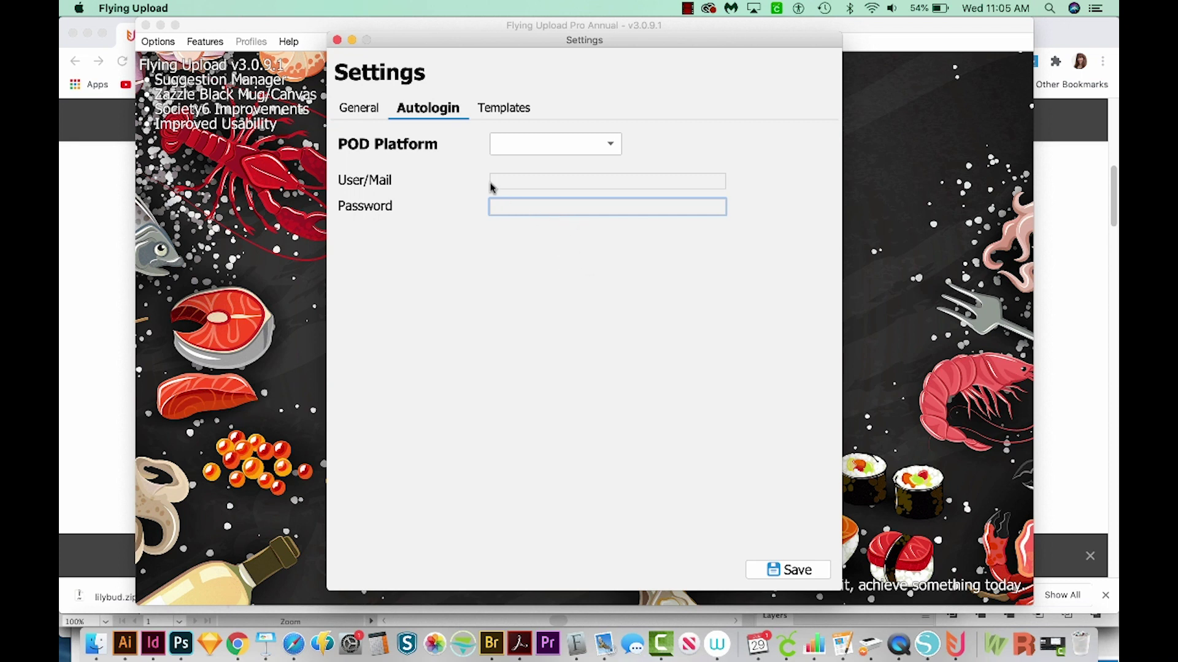
In Templates, choose Redbubble.com and inspect the Black shirt duplicate-link template
click(498, 117)
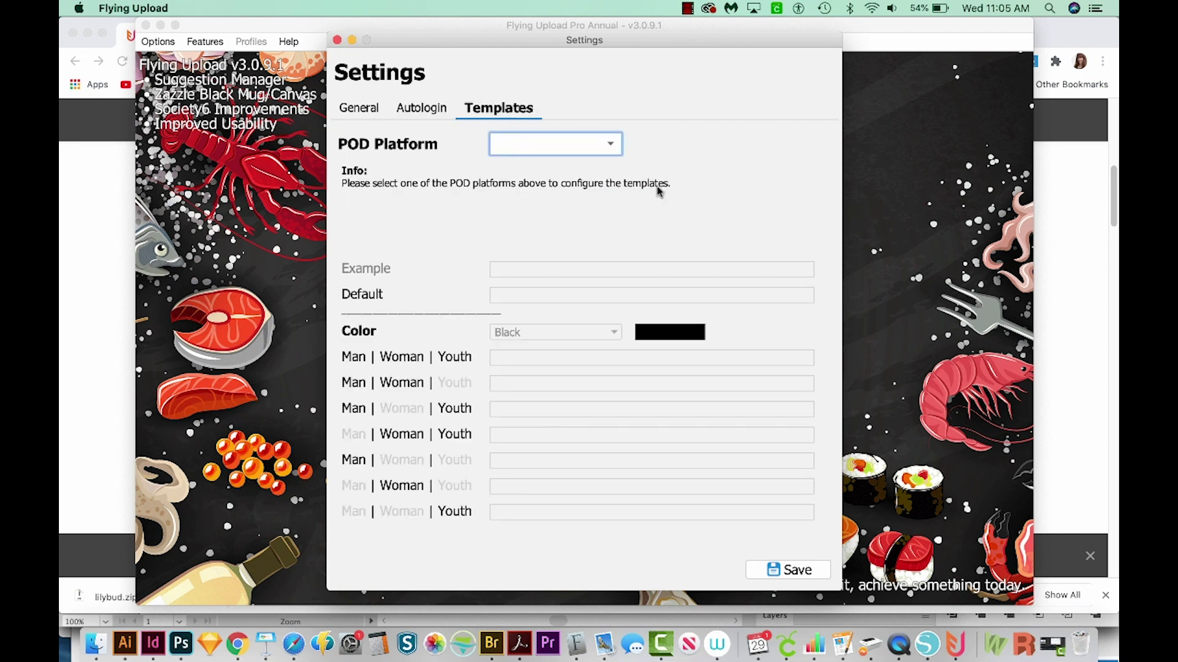
click(576, 148)
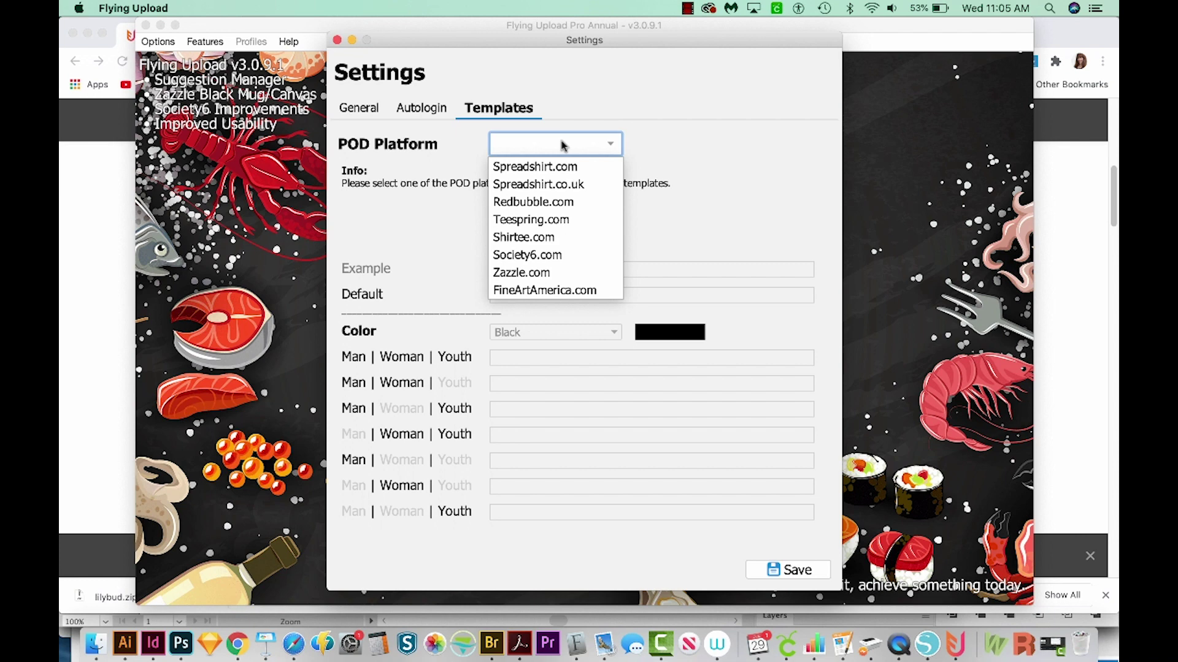
click(536, 203)
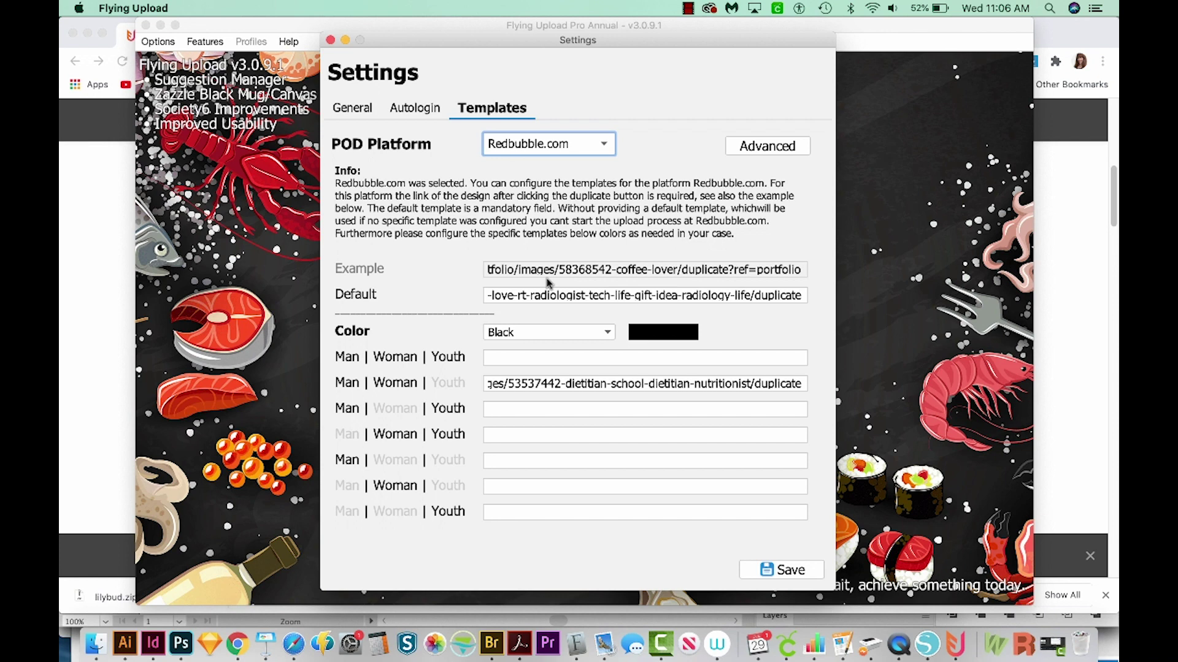
click(509, 384)
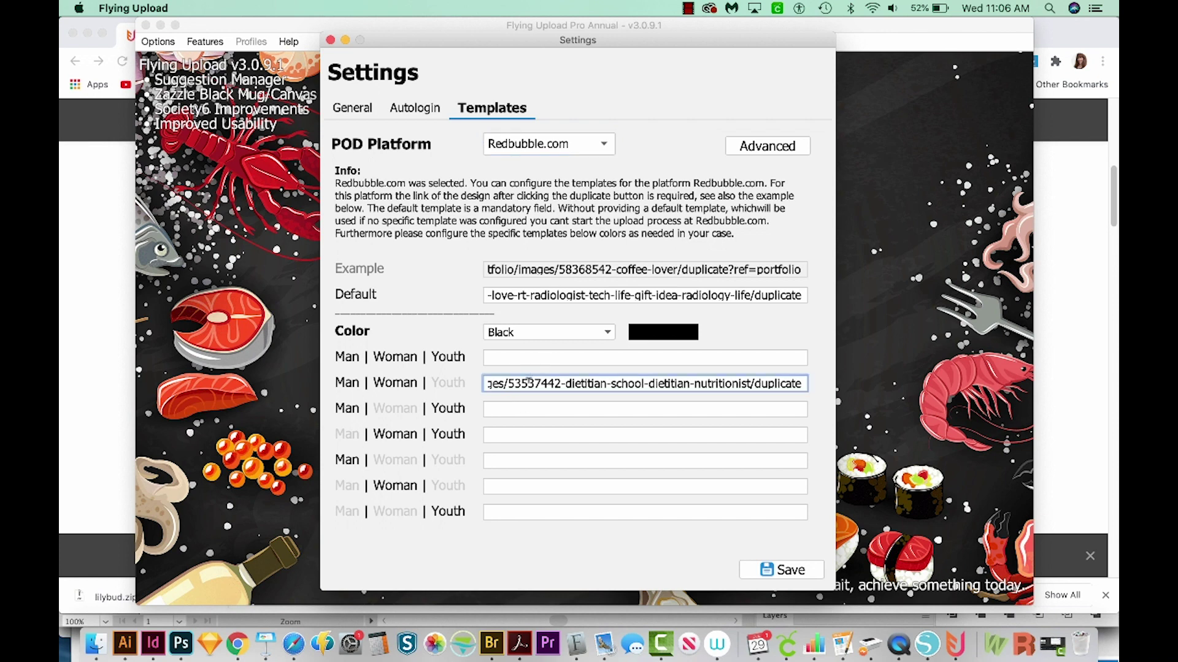
drag(527, 383, 543, 381)
click(565, 382)
drag(498, 384, 540, 382)
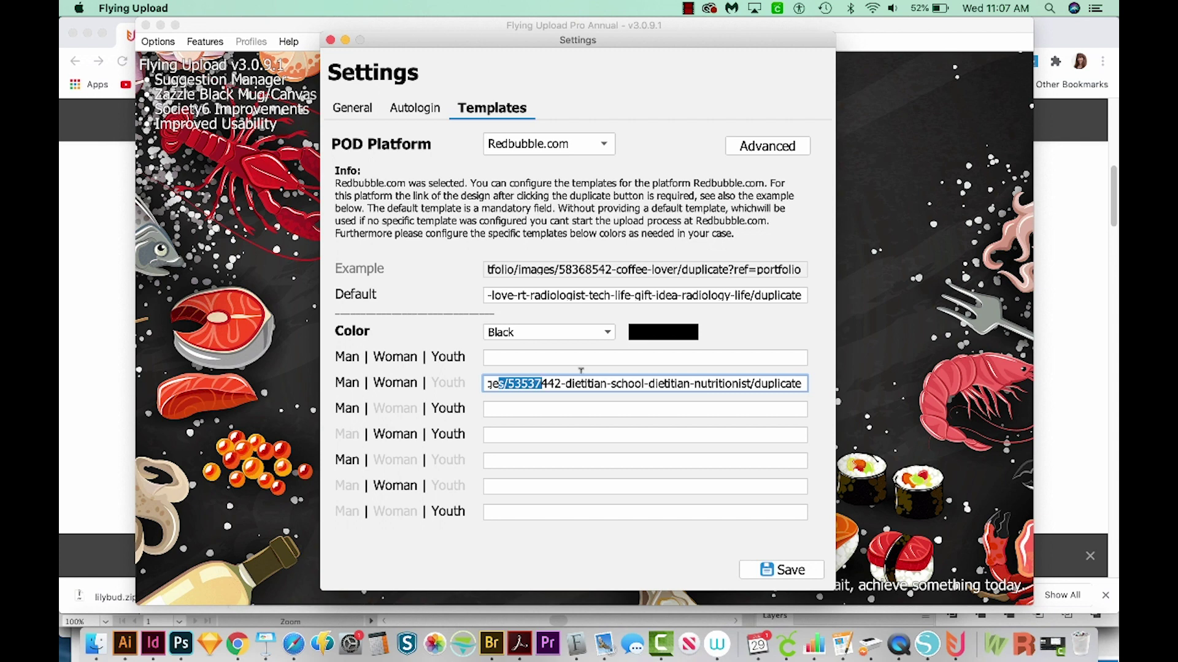
Review the White and Colorful shirt templates, then save the template settings
click(548, 334)
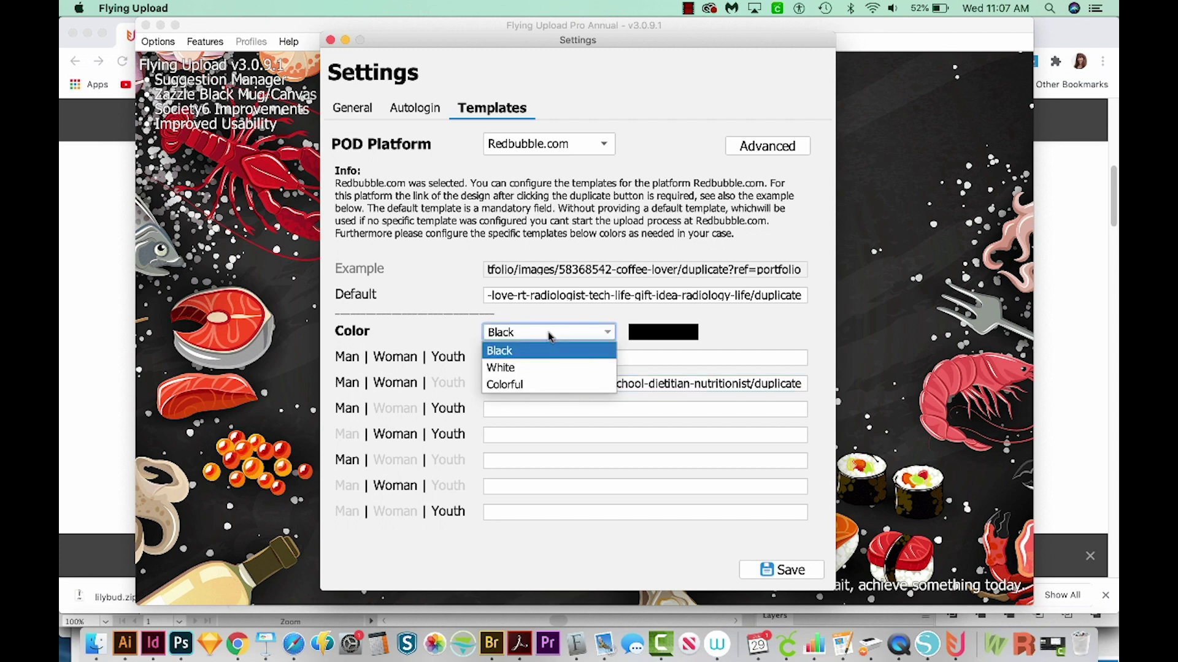
click(533, 366)
drag(573, 384, 600, 384)
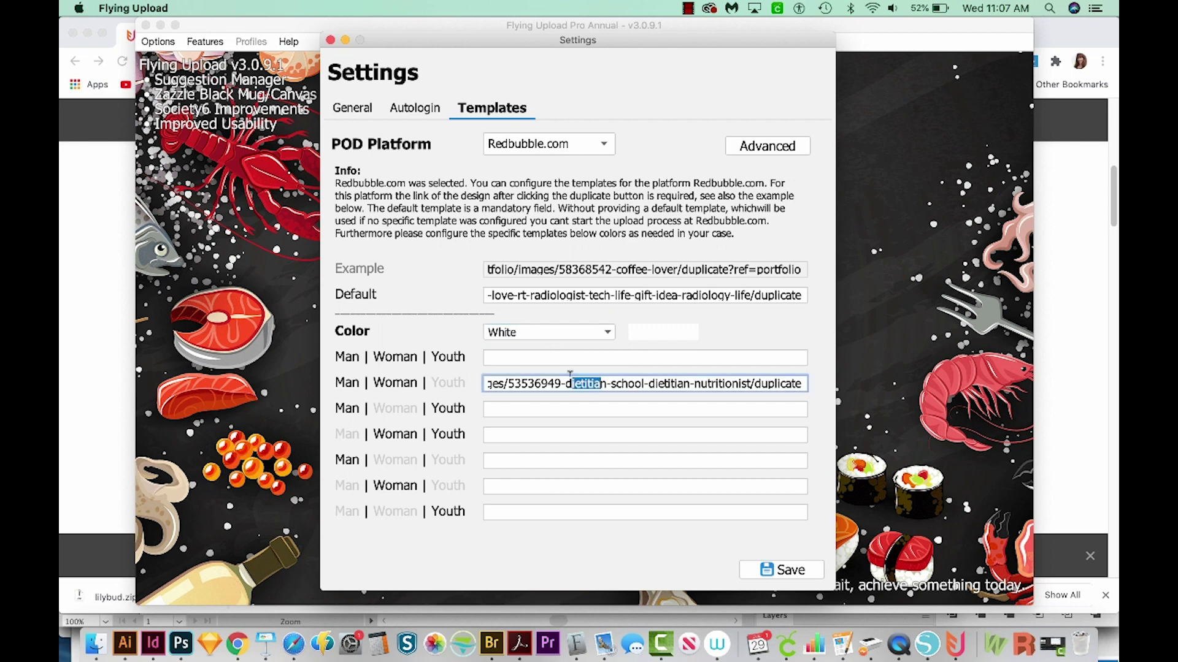
click(549, 332)
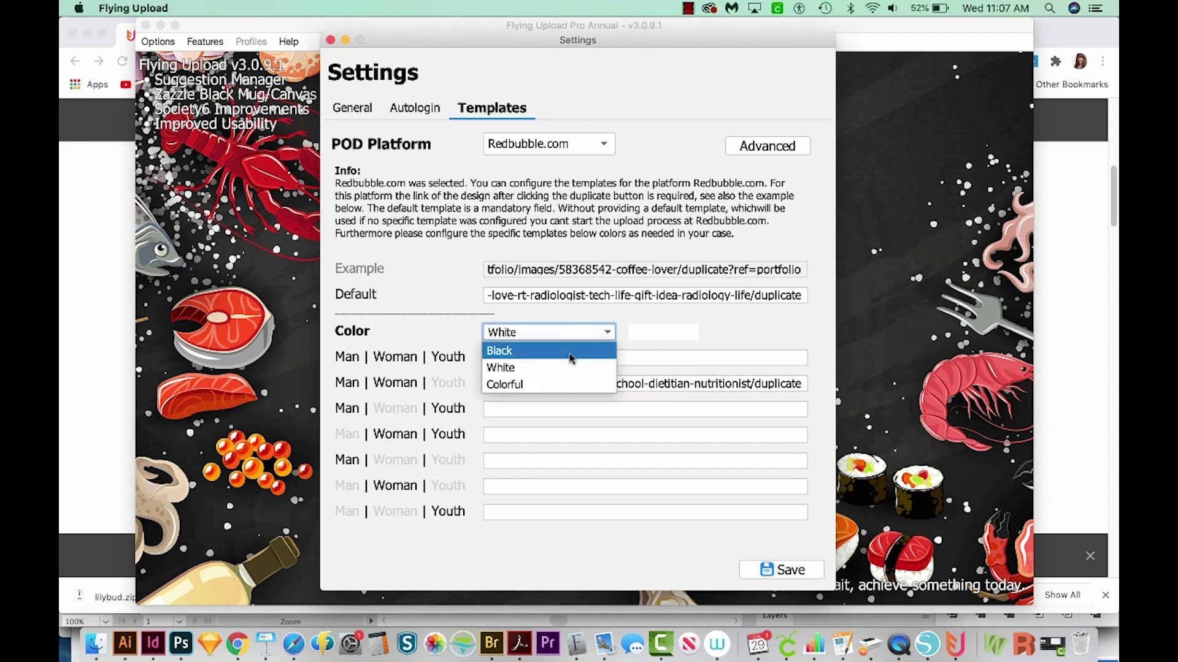
click(552, 385)
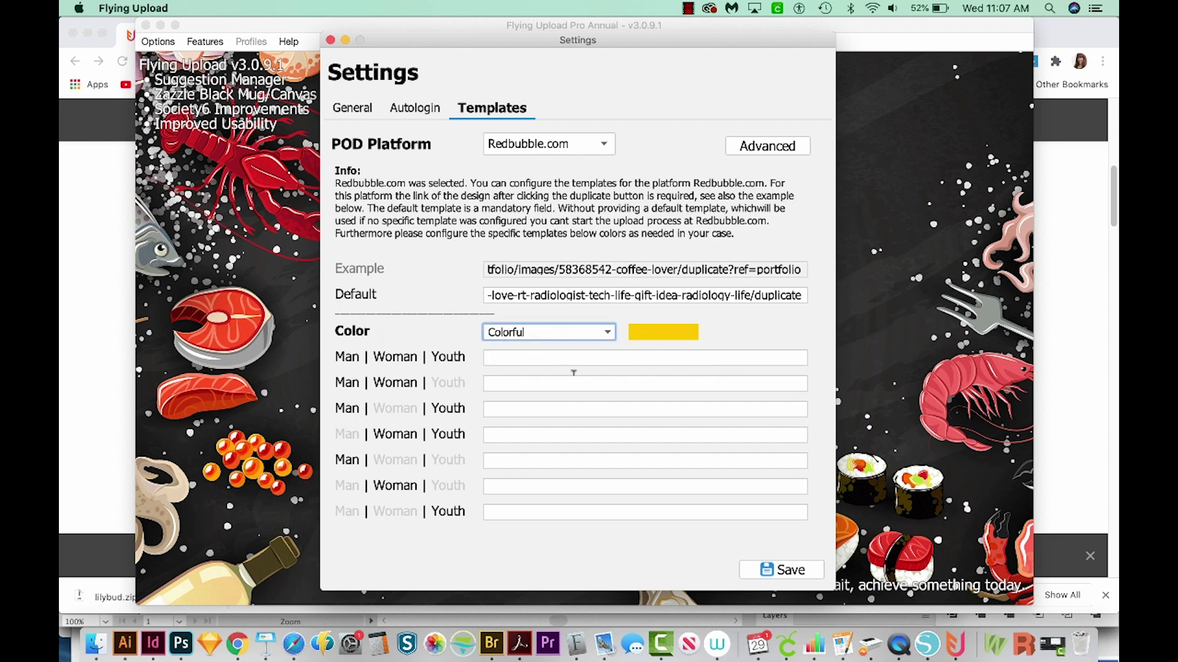
click(500, 382)
click(534, 332)
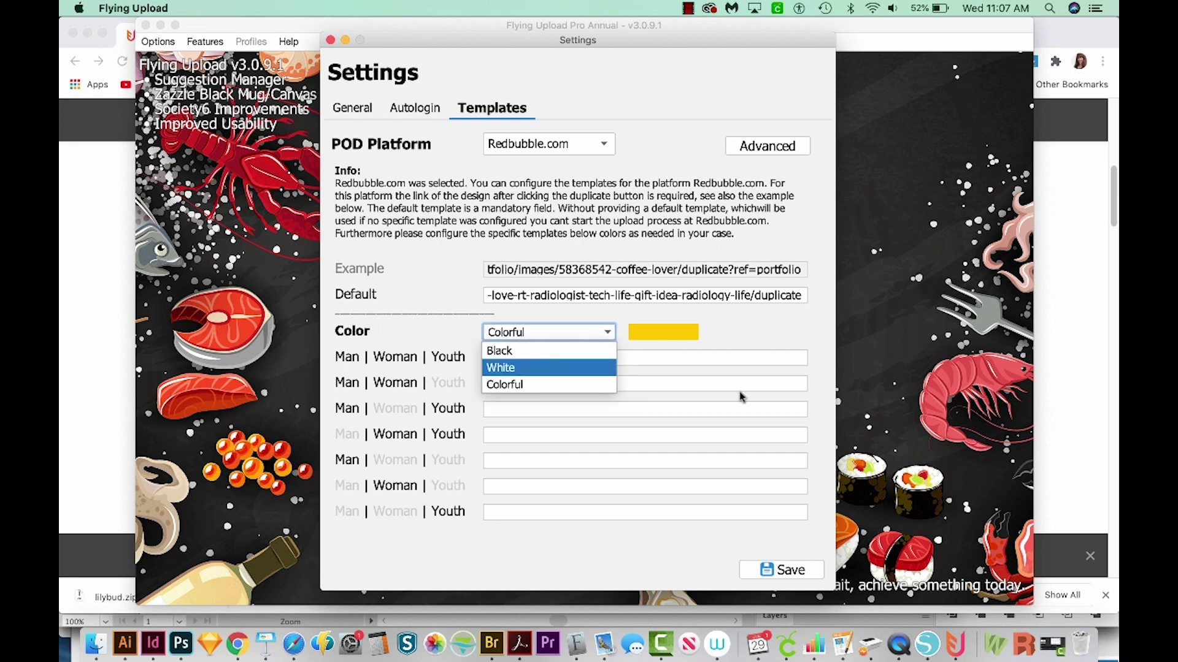
click(772, 340)
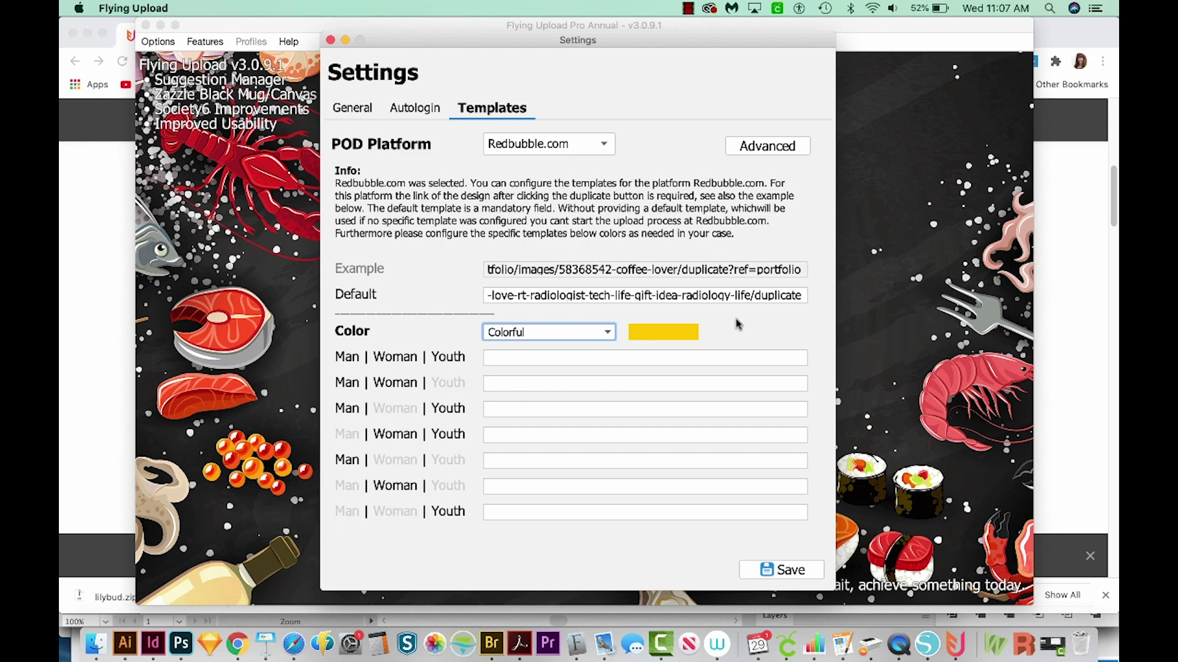
click(785, 570)
Drag the four Dietitian PNGs from Finder into the Edit view's list and select design 1
click(449, 362)
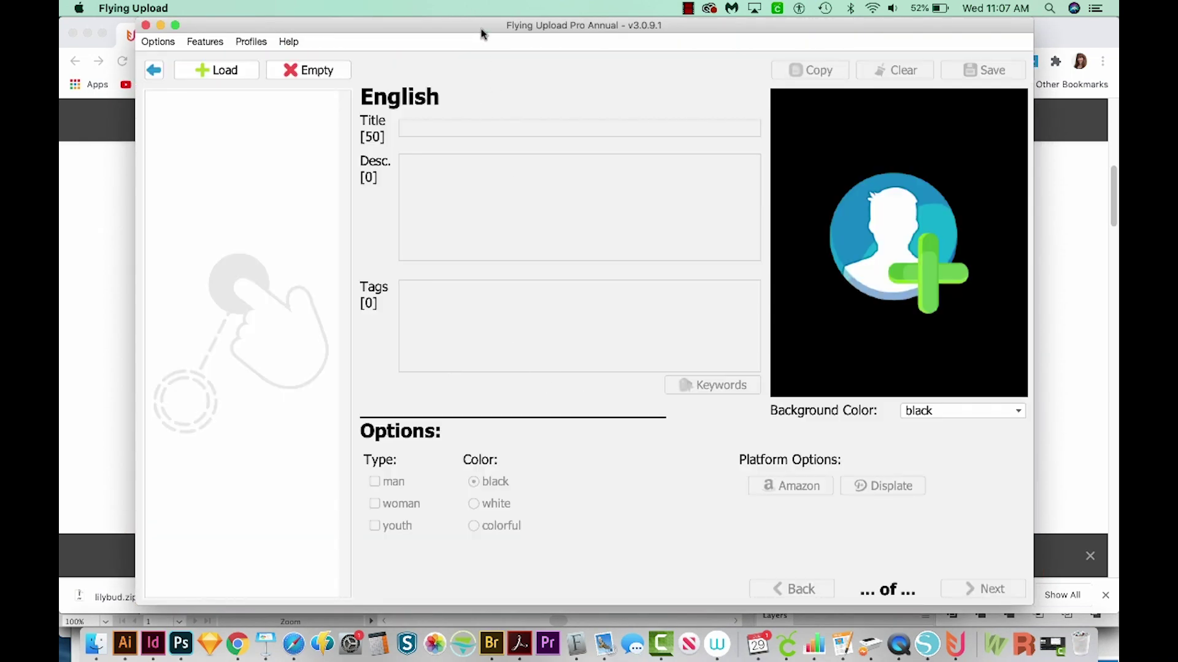
drag(480, 19, 492, 19)
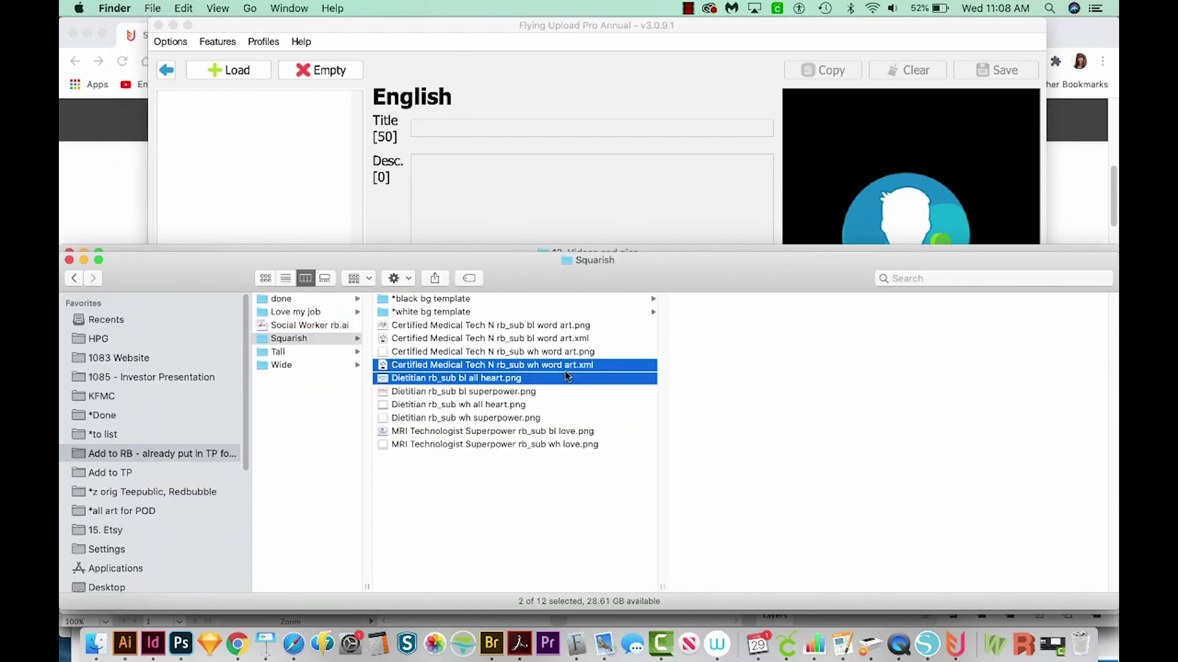
shift+click(562, 391)
shift+click(560, 405)
shift+click(559, 417)
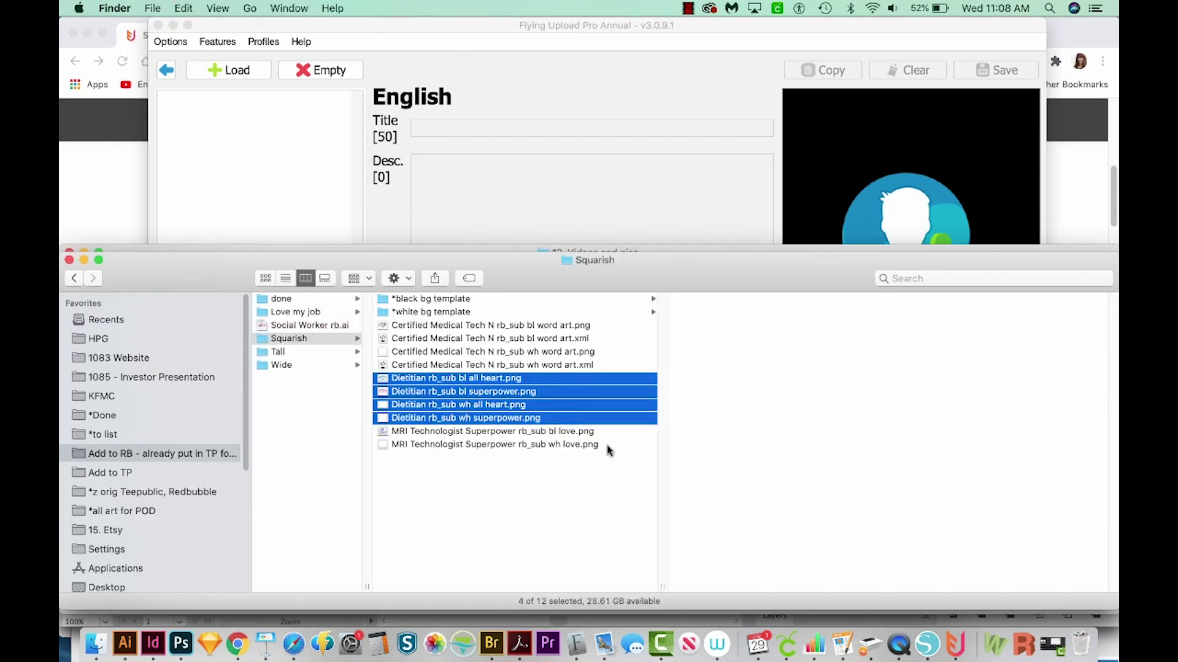
drag(398, 398, 246, 158)
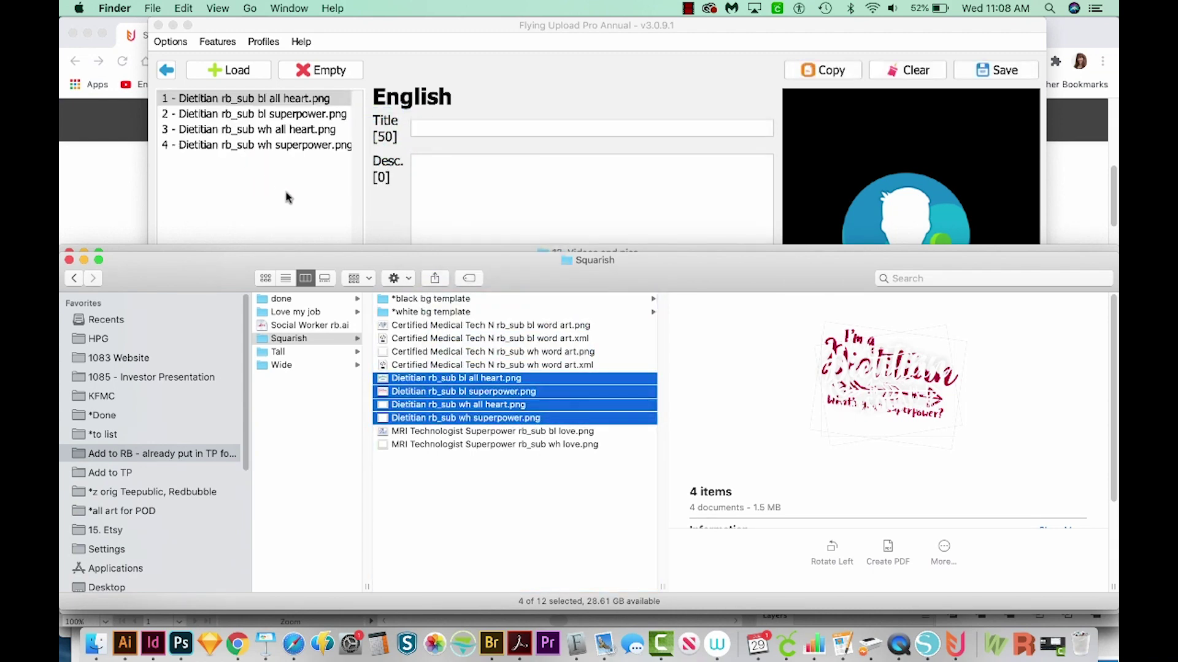
click(298, 199)
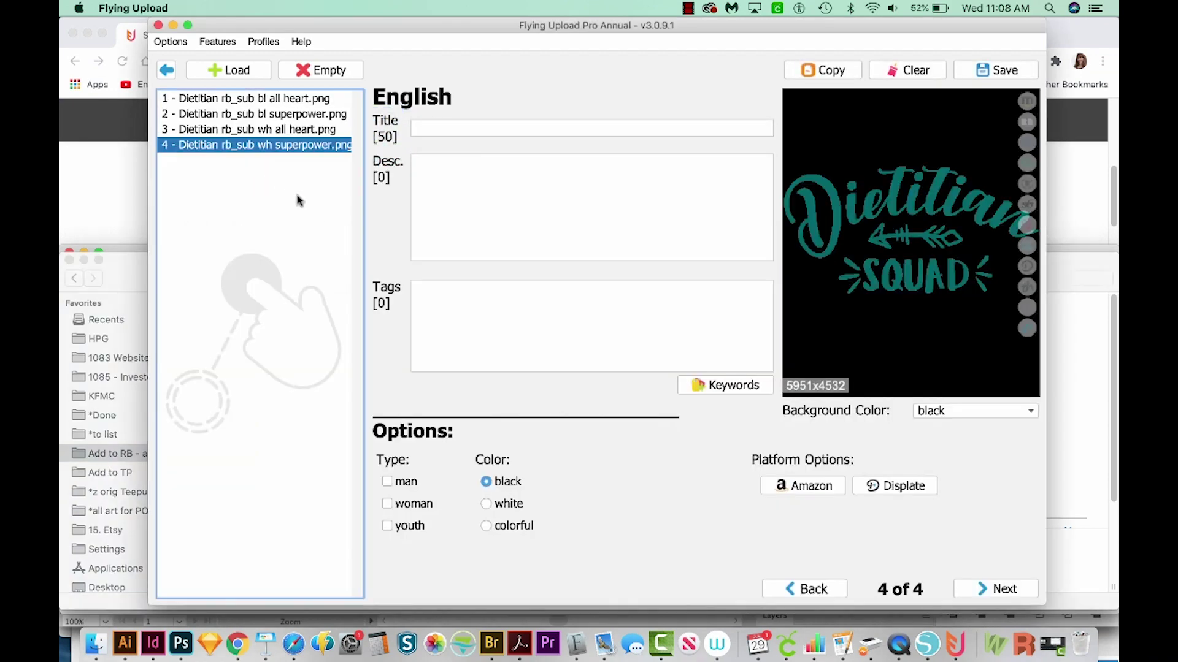
click(279, 98)
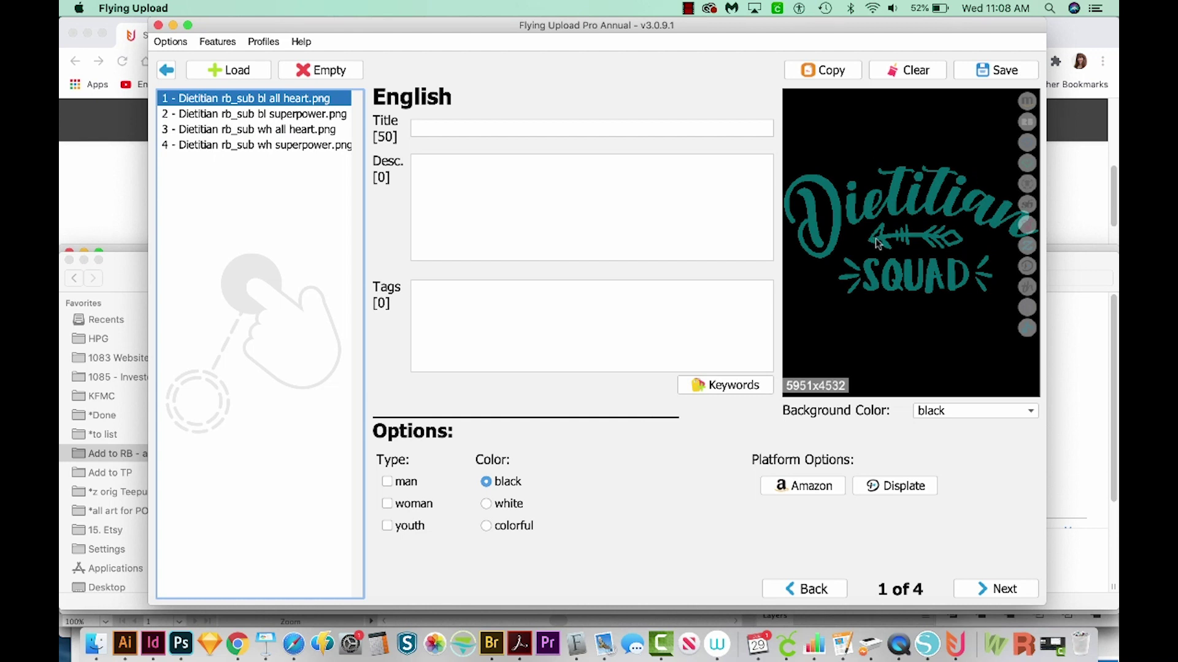
Title design 1 'Dietitian squad, dietician design' and paste in a squad-worded description
click(468, 123)
text(Dietitian squad)
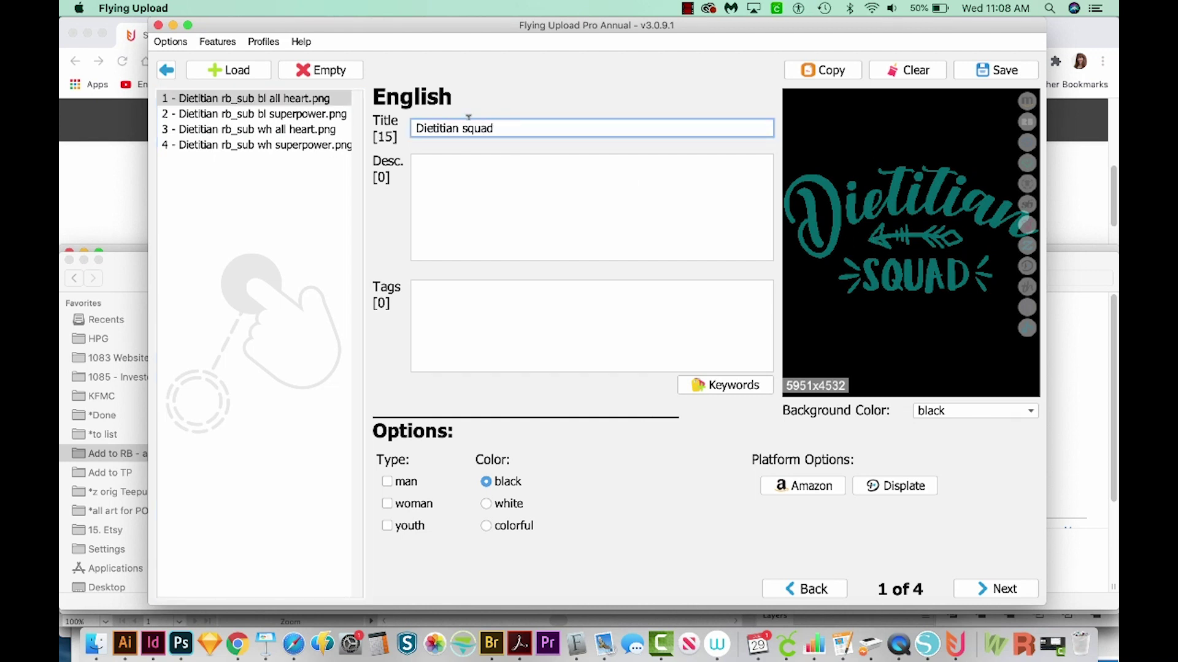
text(, )
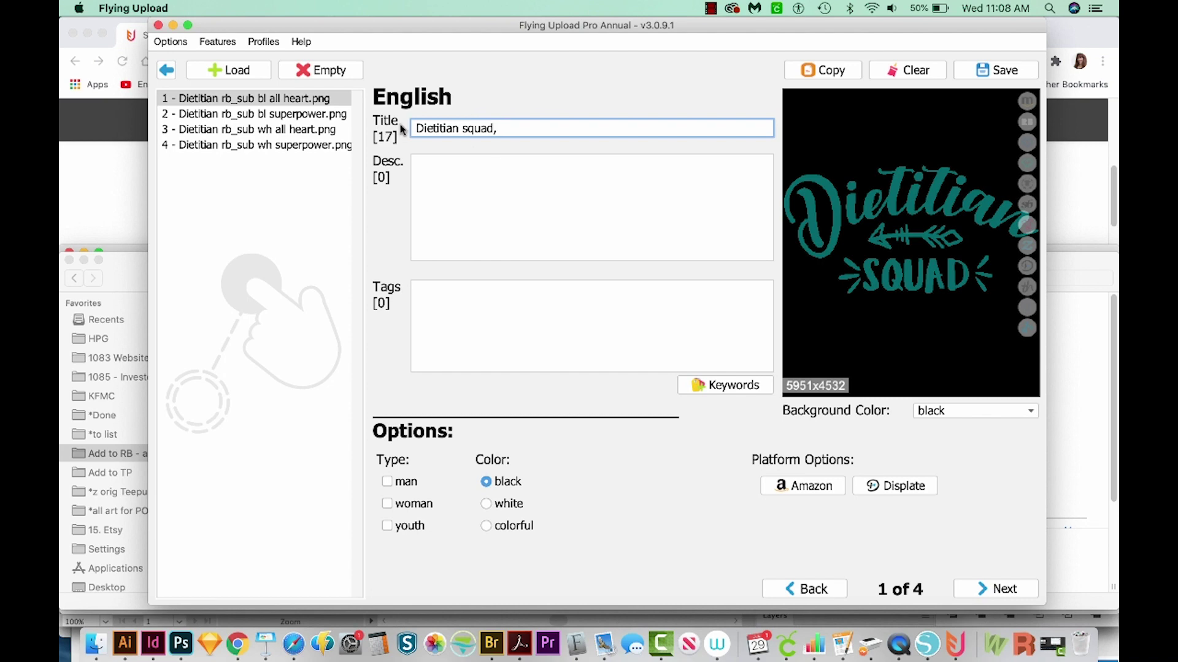
text(dietician design)
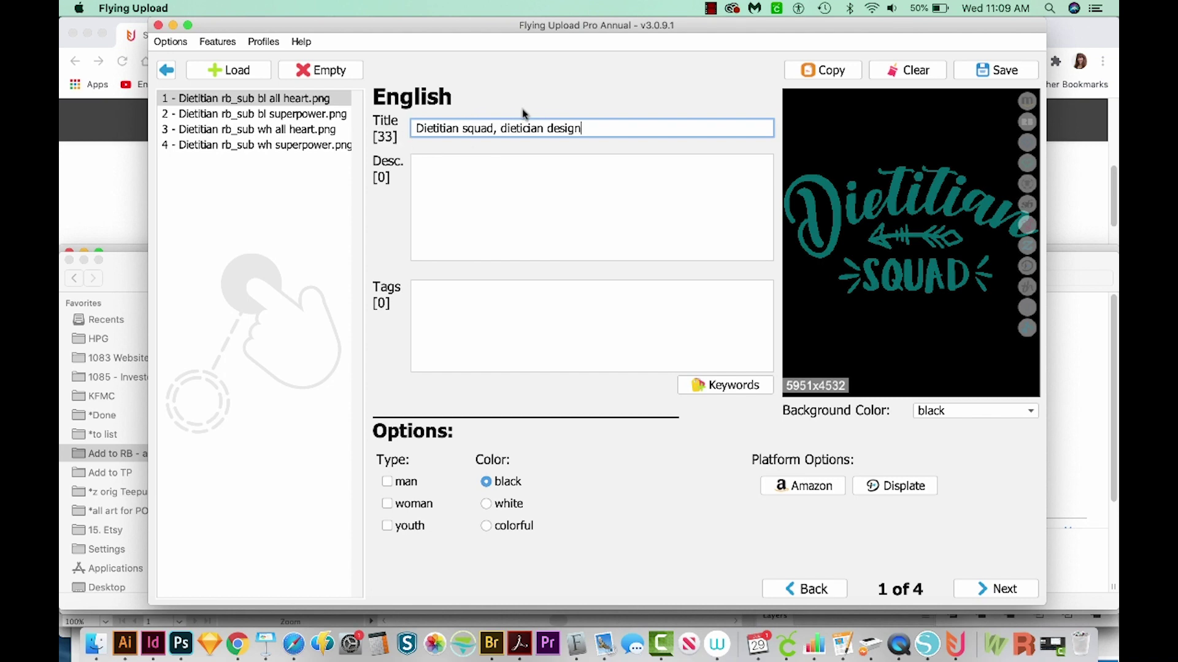
click(494, 192)
text(Keep Calm, Dietitian, school dietitian, nutritionist, school dietitian gift idea, love dietician, educational dietician, dietitian gift, heart shape, gift idea back to school)
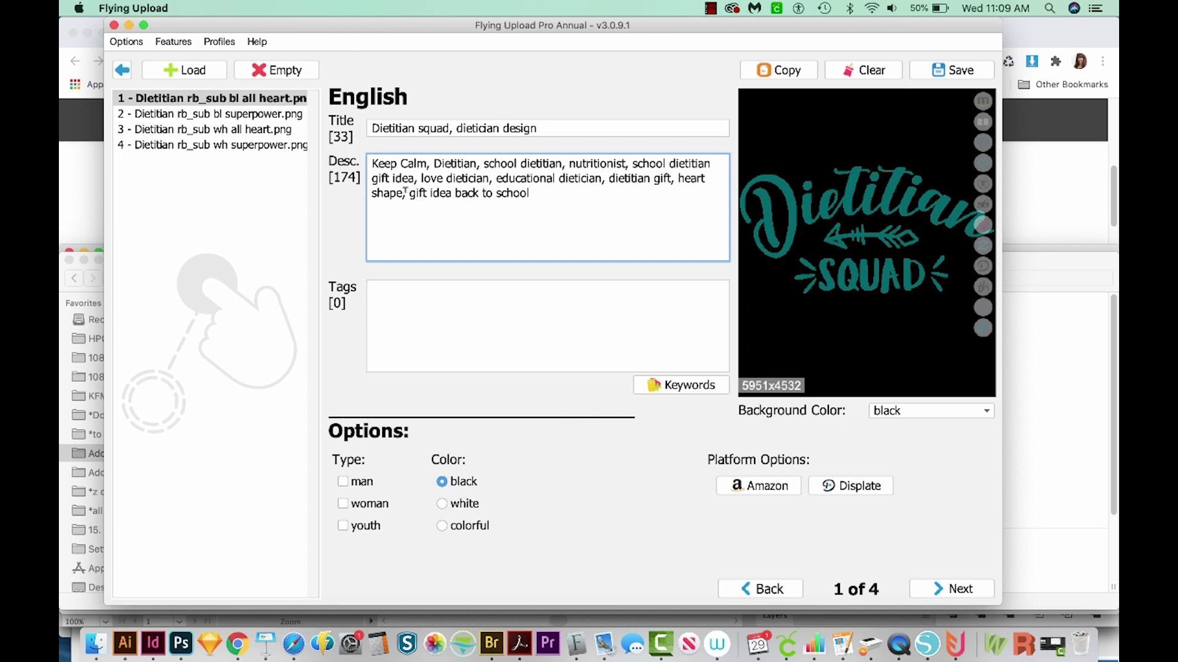
drag(437, 163, 368, 163)
key(BackSpace)
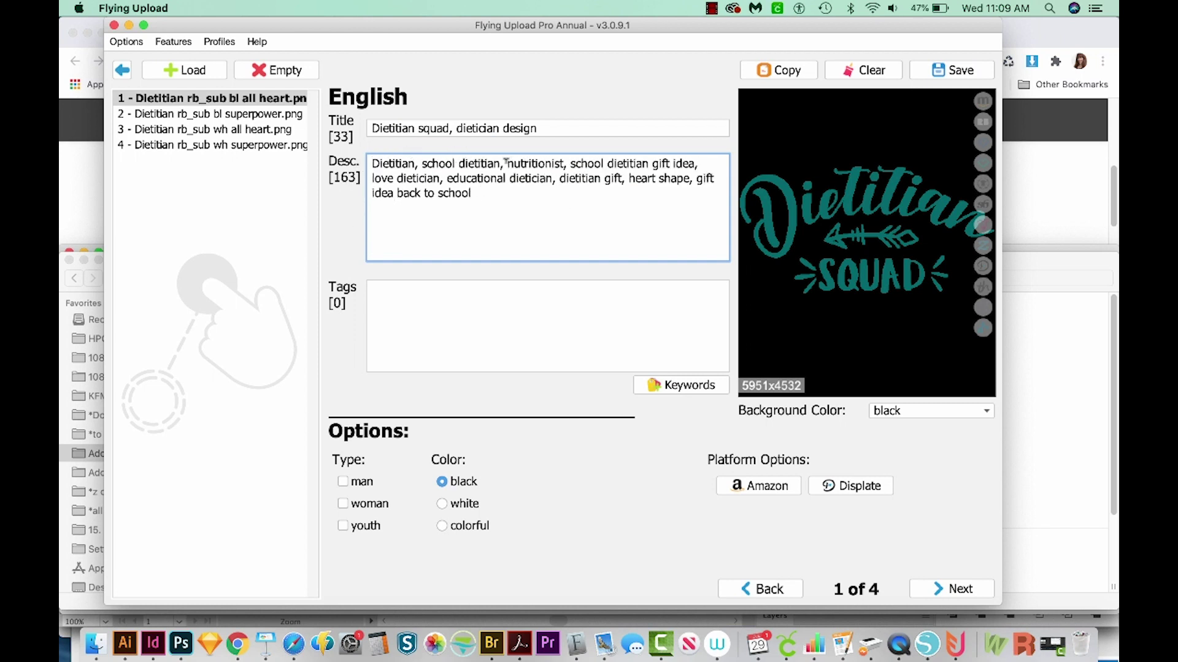
text(squad,)
key(super+a)
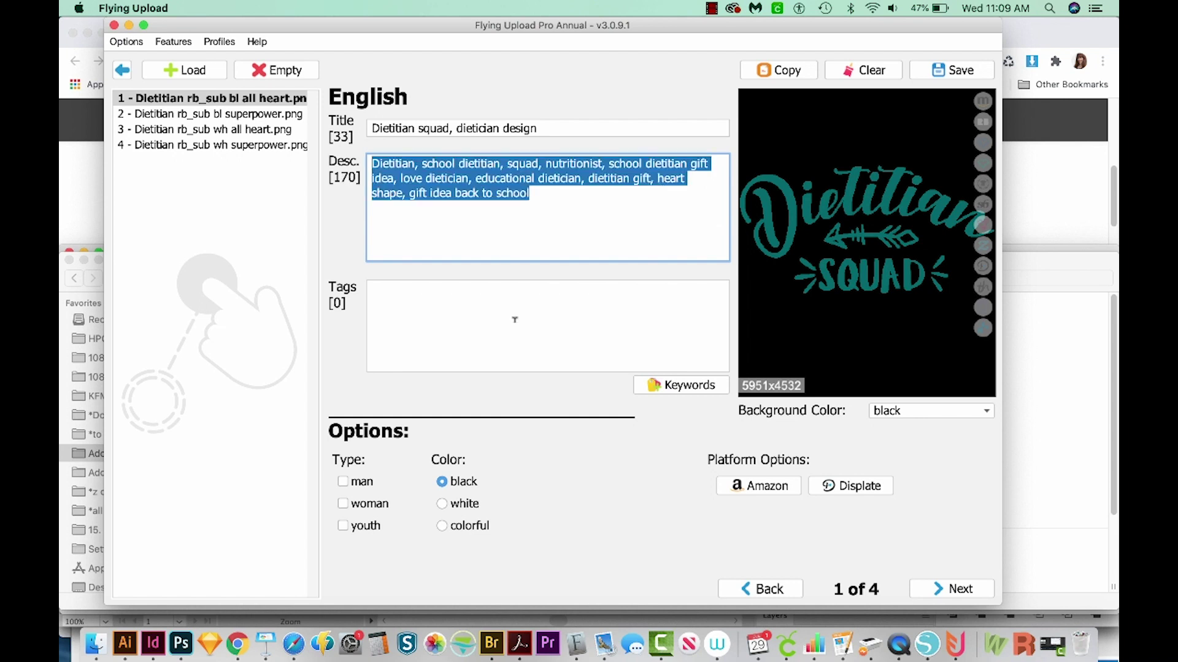
text(Cute dietitian squad, dietician design with arrow)
Paste the 19 tags and set the design to white for man and woman
click(521, 316)
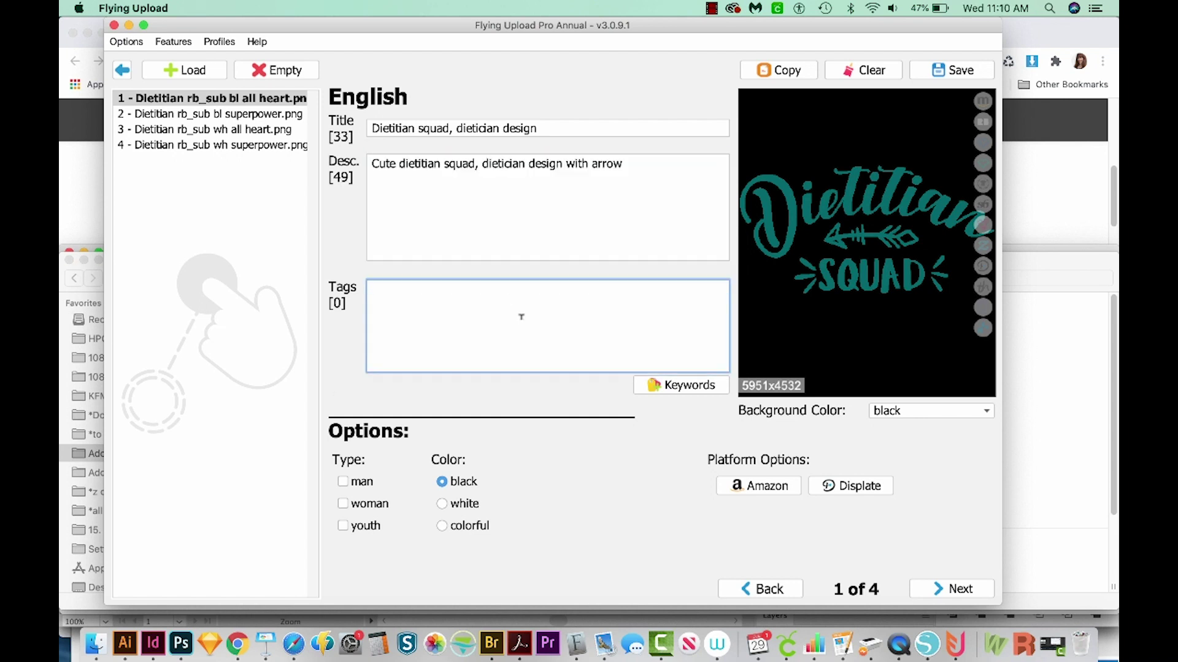
text(dietitian, rdn life, back to school, school, keep calm, school dietitian, dietician, nutritionist, school dietician gift idea, love diets, educational dietician, dietitian gift, hashtag, gift idea, registered dietitian nutritionist, rdn, elementary school, high school, middle school, appreciation day, sticker, hospital, nutrition)
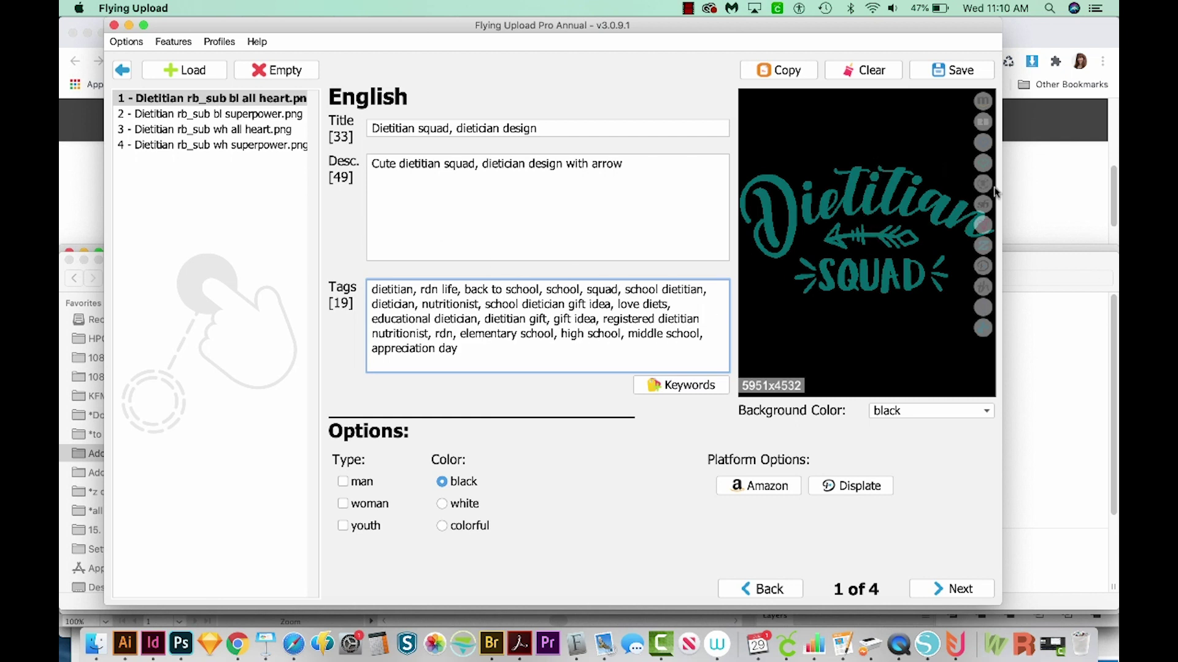
click(442, 505)
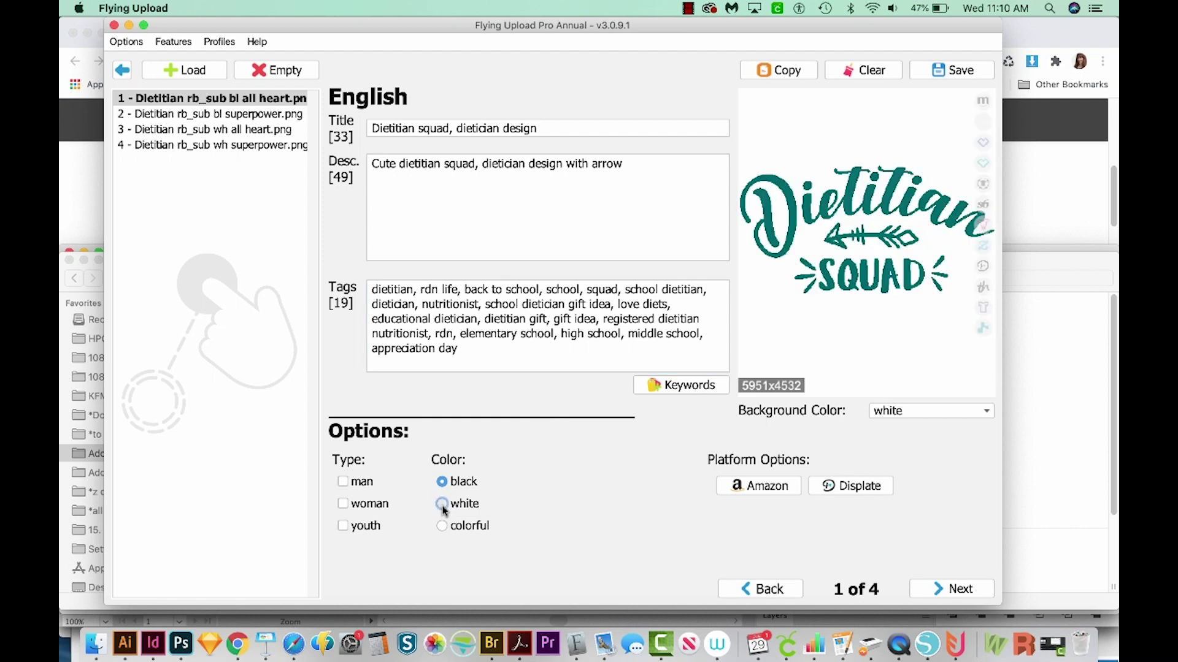
click(342, 481)
click(344, 504)
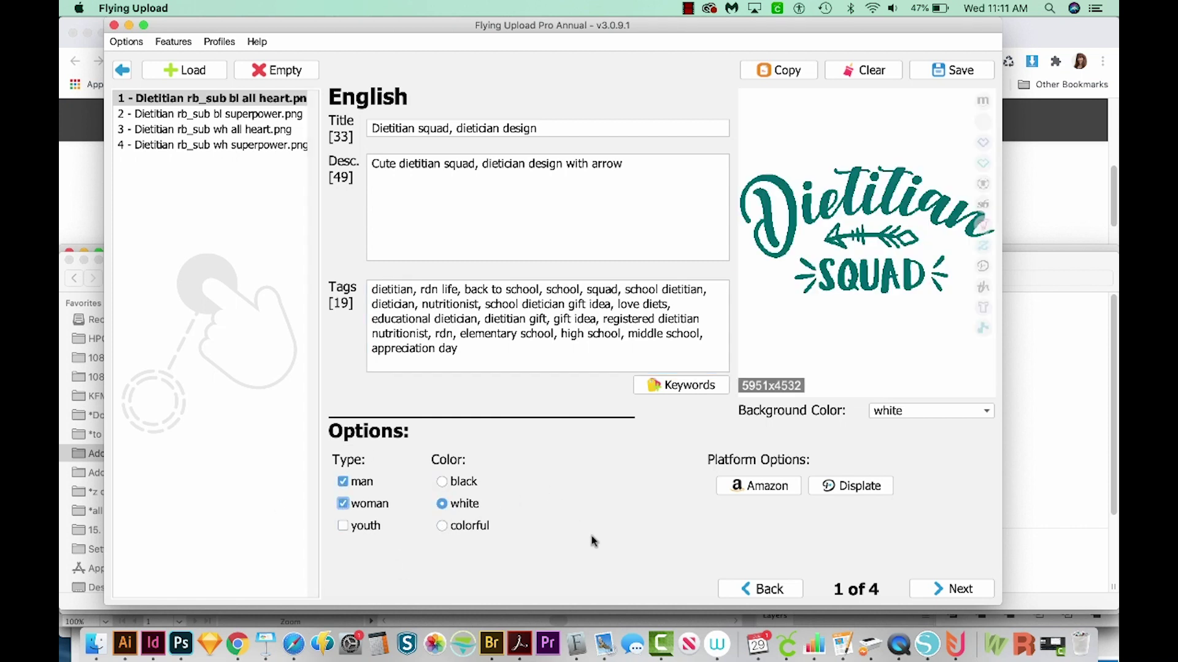
click(252, 116)
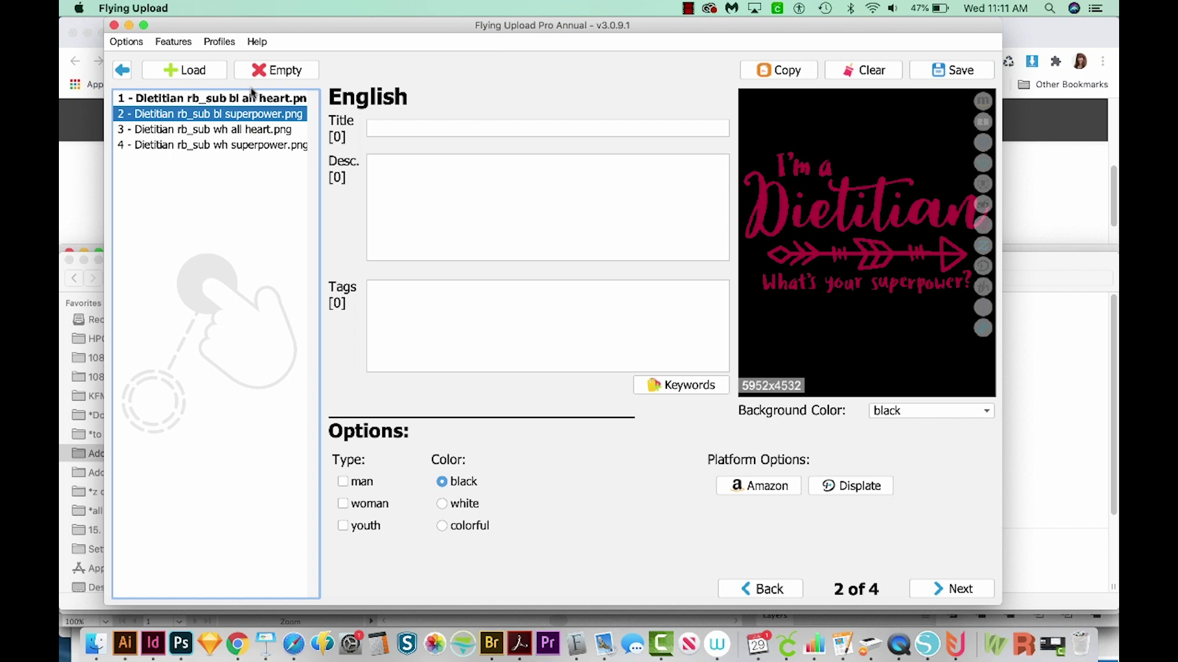
Copy design 1's details into design 2 and reword the description to 'what's your superpower design'
click(787, 71)
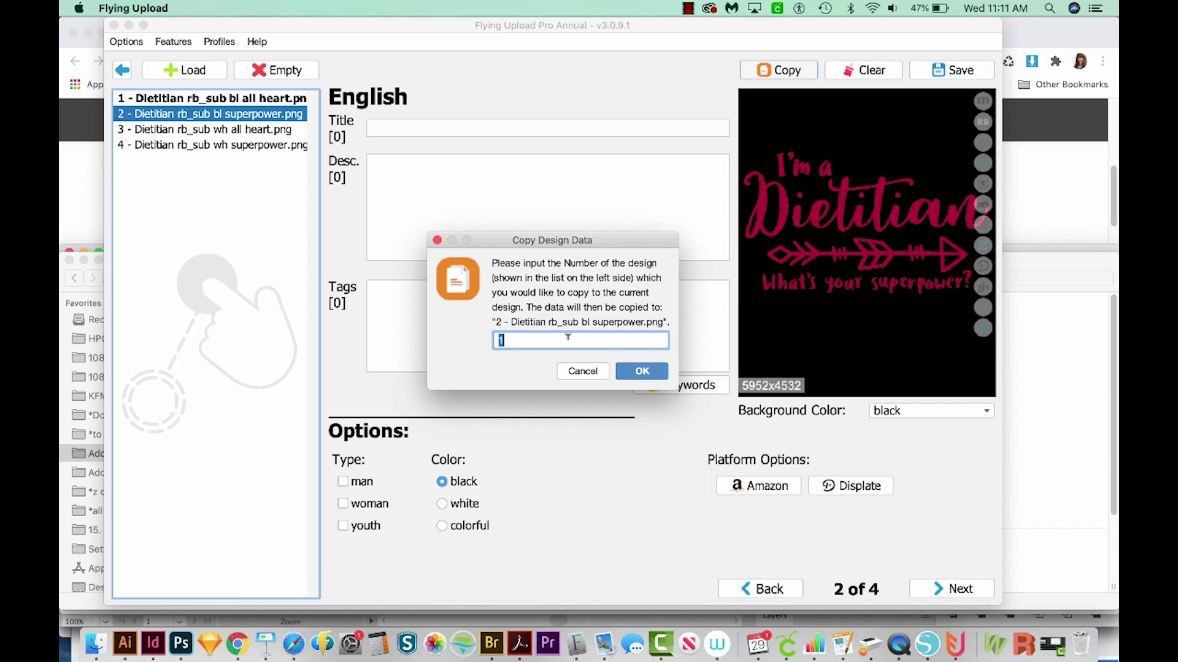
click(642, 371)
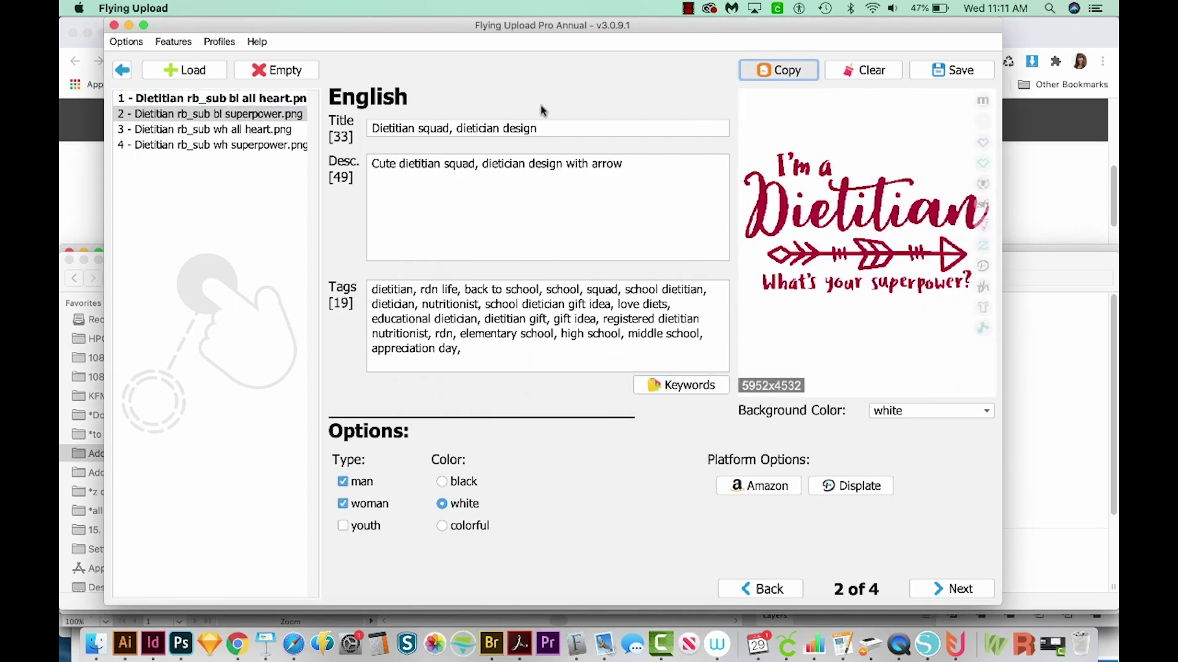
double_click(458, 163)
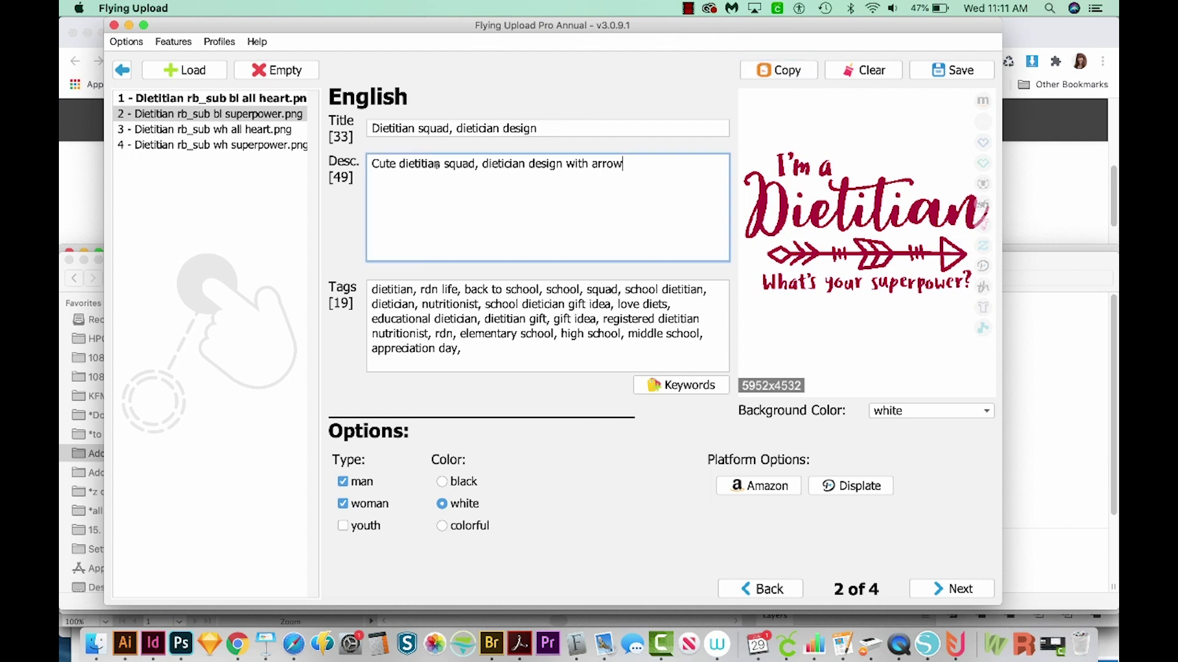
text(what's your)
drag(653, 164, 513, 162)
text(super power, what)
key(BackSpace)
key(BackSpace)
key(BackSpace)
key(BackSpace)
text(superpower design)
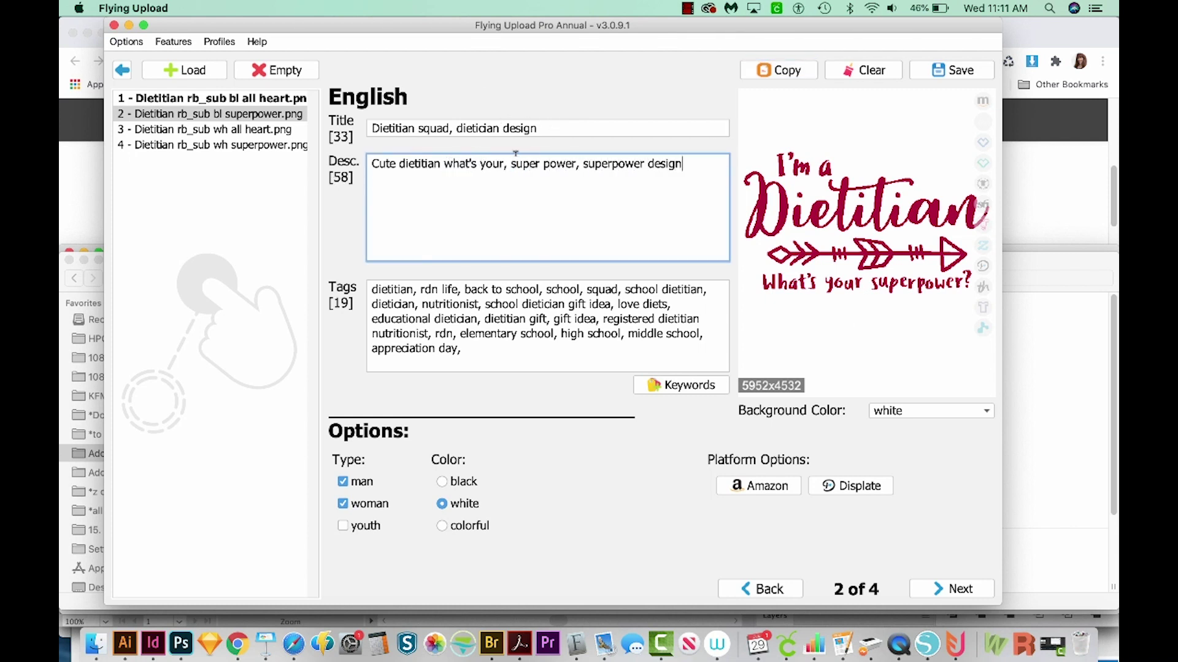
Replace the squad tag in design 2 with the superpower tags
key(Tab)
click(550, 319)
double_click(603, 289)
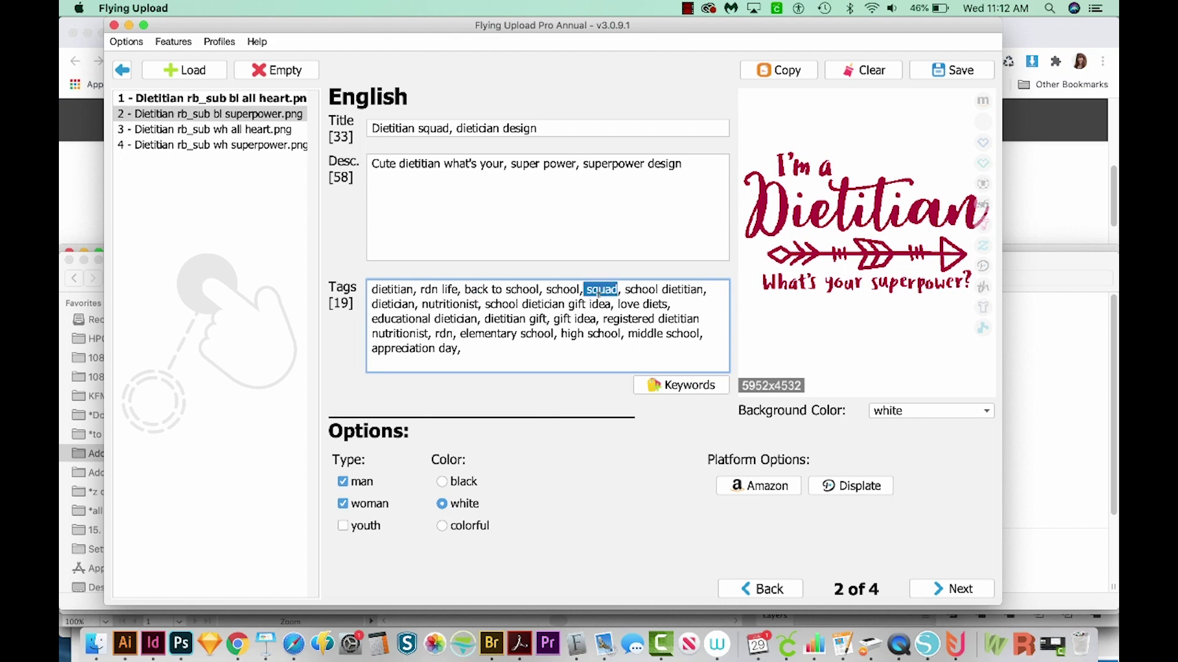
key(super+v)
click(208, 128)
click(779, 70)
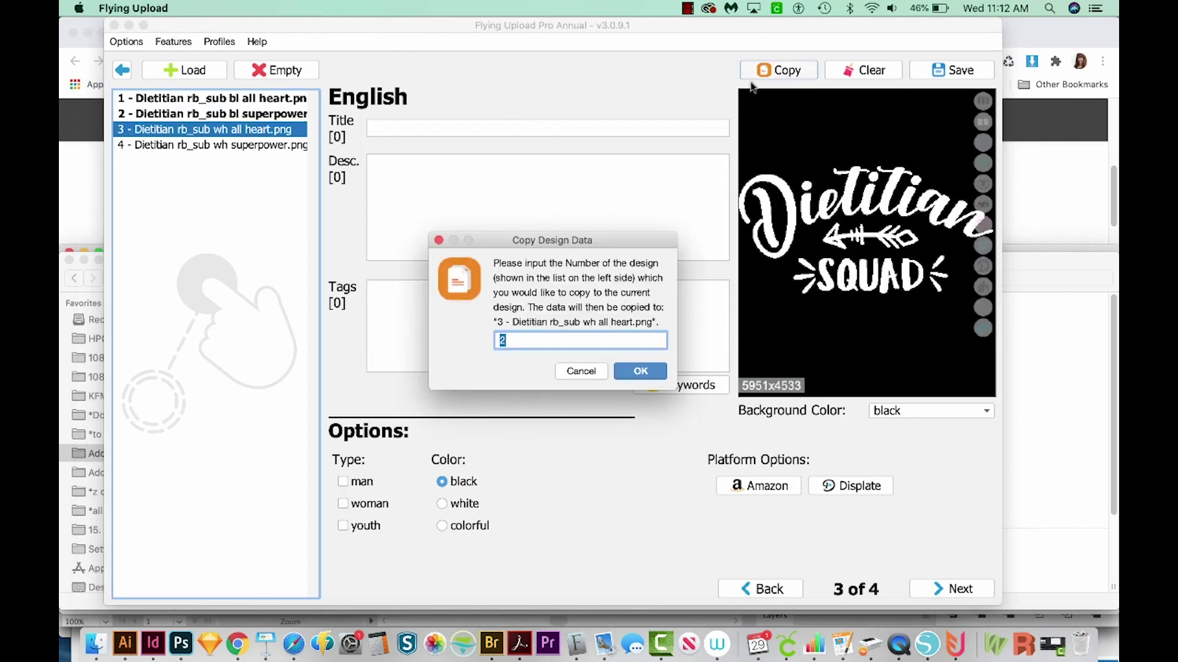
Copy design 1's title, description, tags and options into design 3
key(Return)
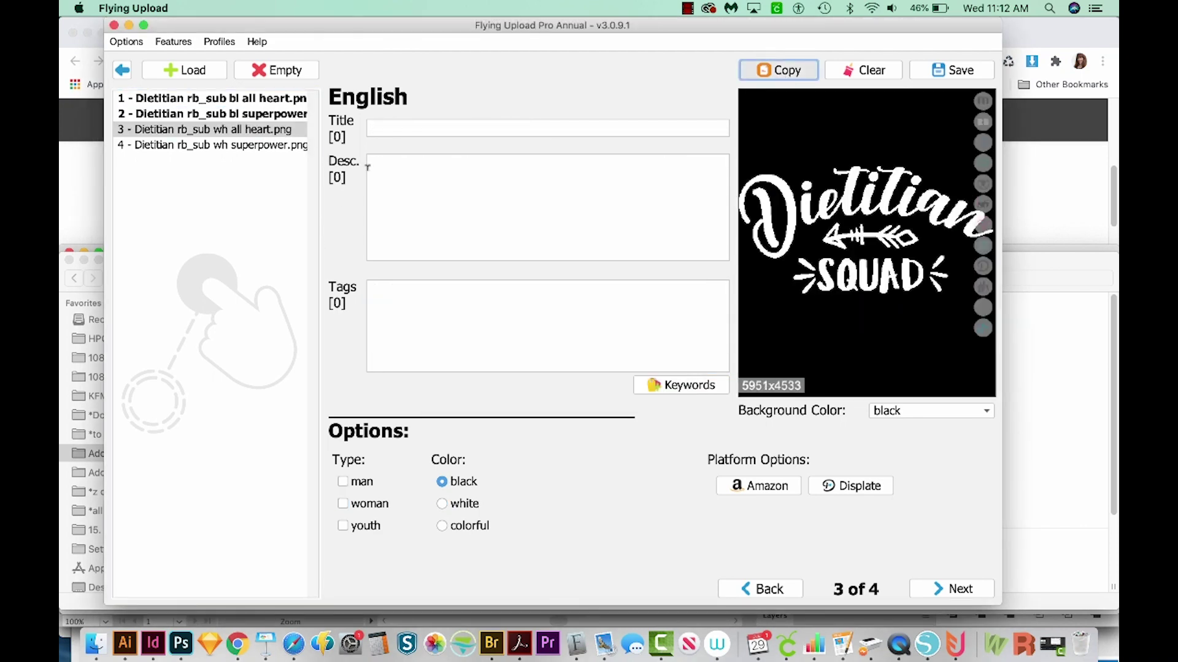
click(788, 70)
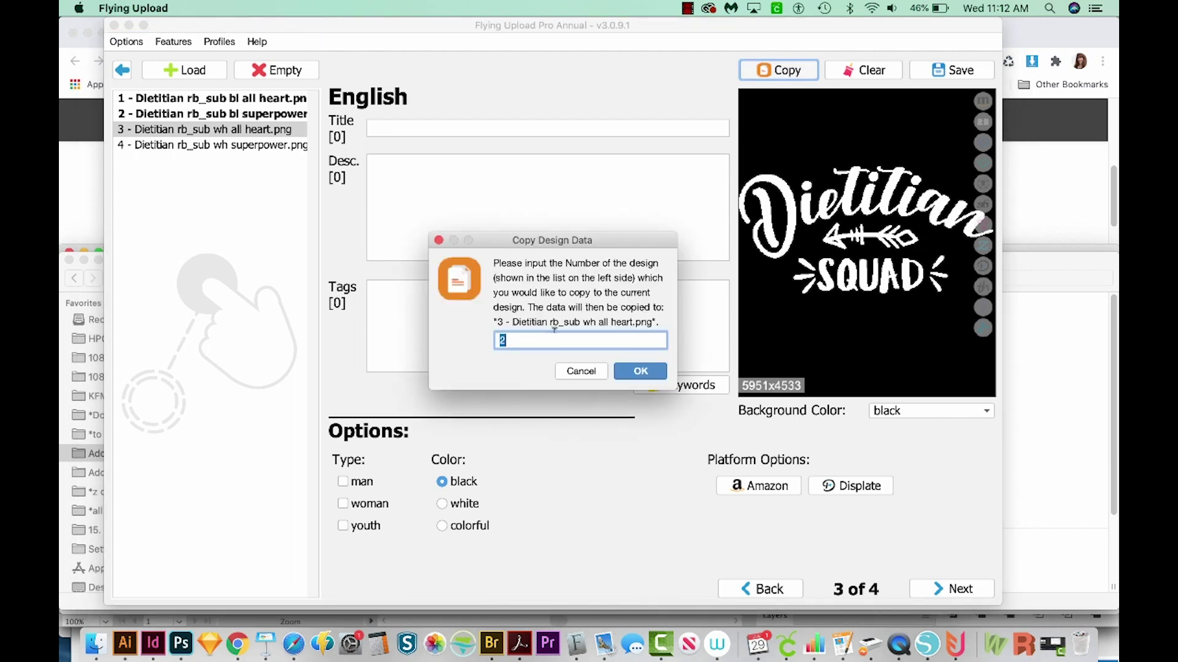
click(638, 369)
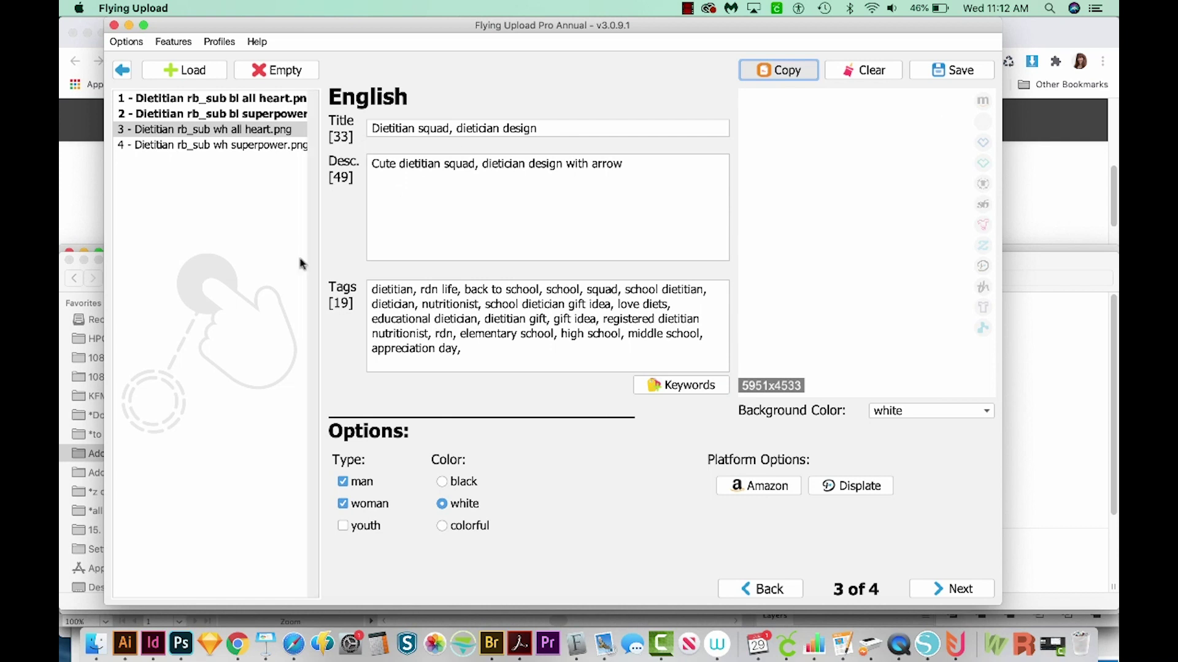
Copy design 2's superpower listing data into design 4
click(199, 148)
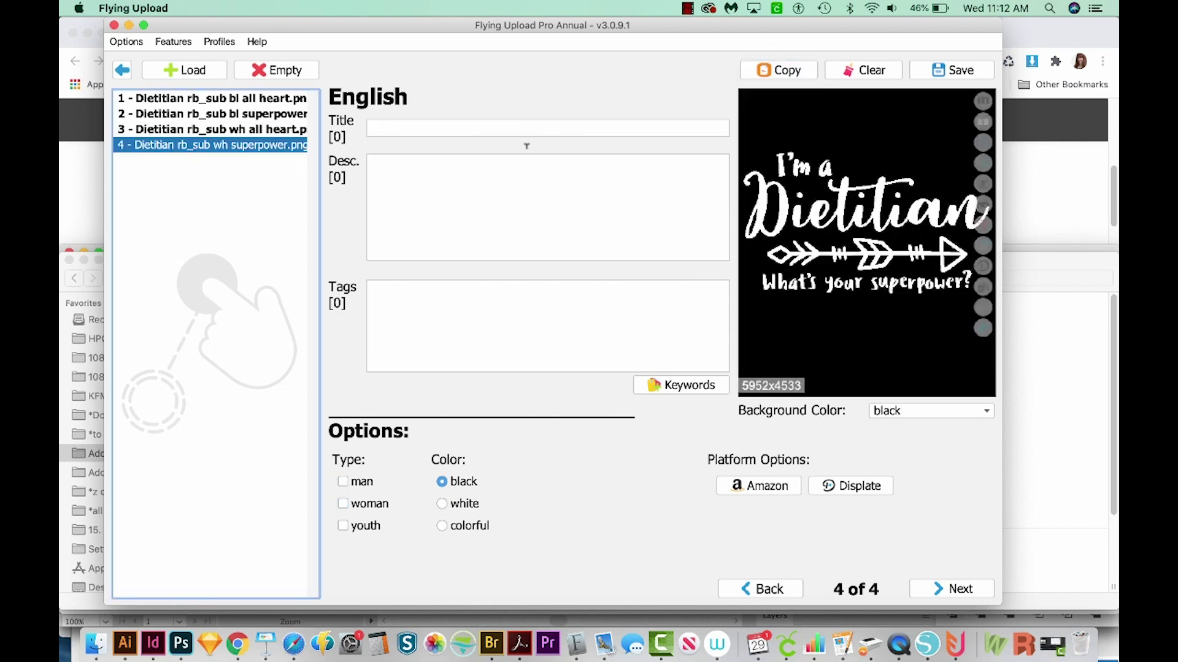
click(783, 73)
text(2)
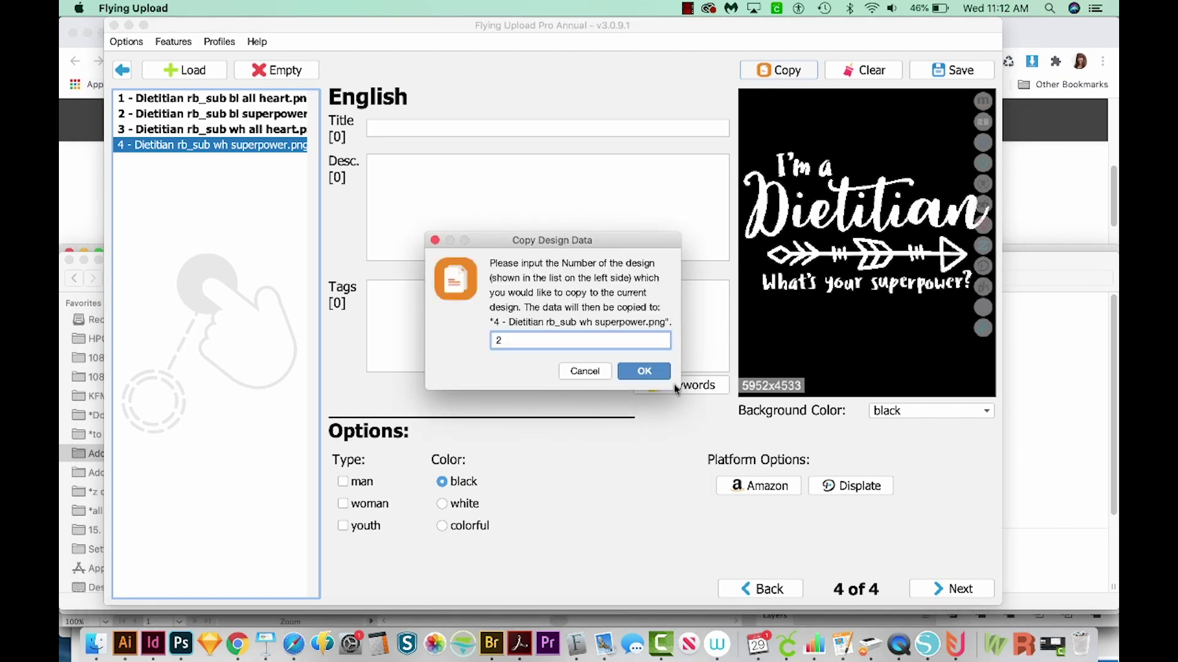
click(644, 373)
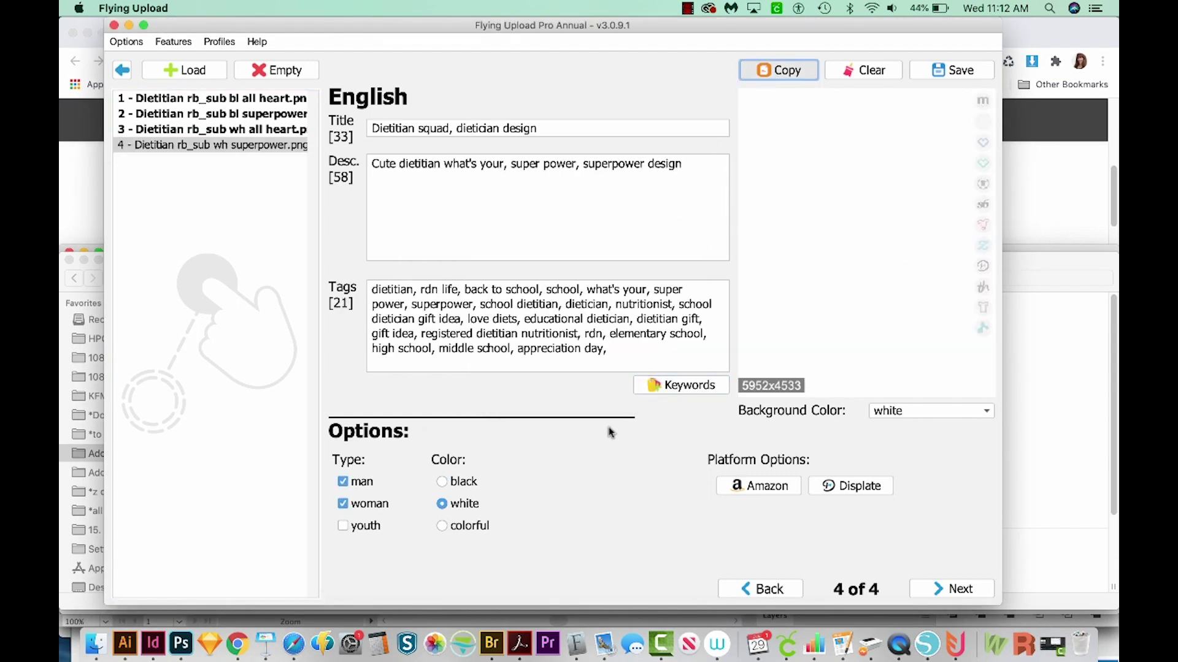
Review listings 1 and 2, then set the shirt colour to black for designs 3 and 4
click(198, 100)
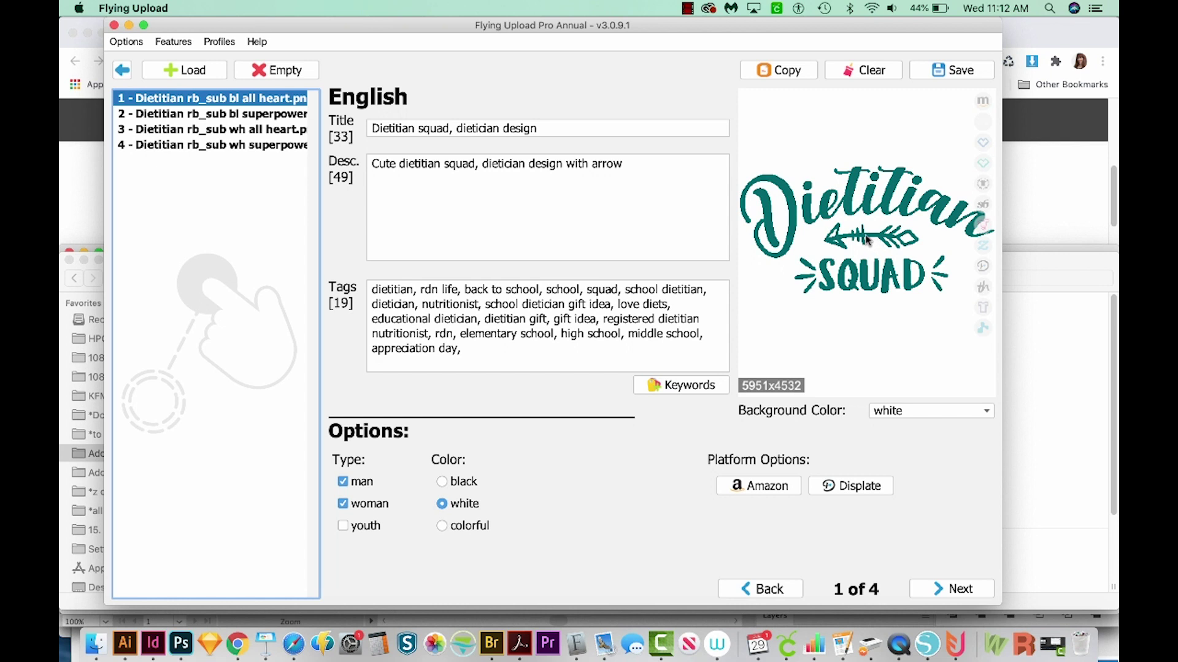
click(212, 115)
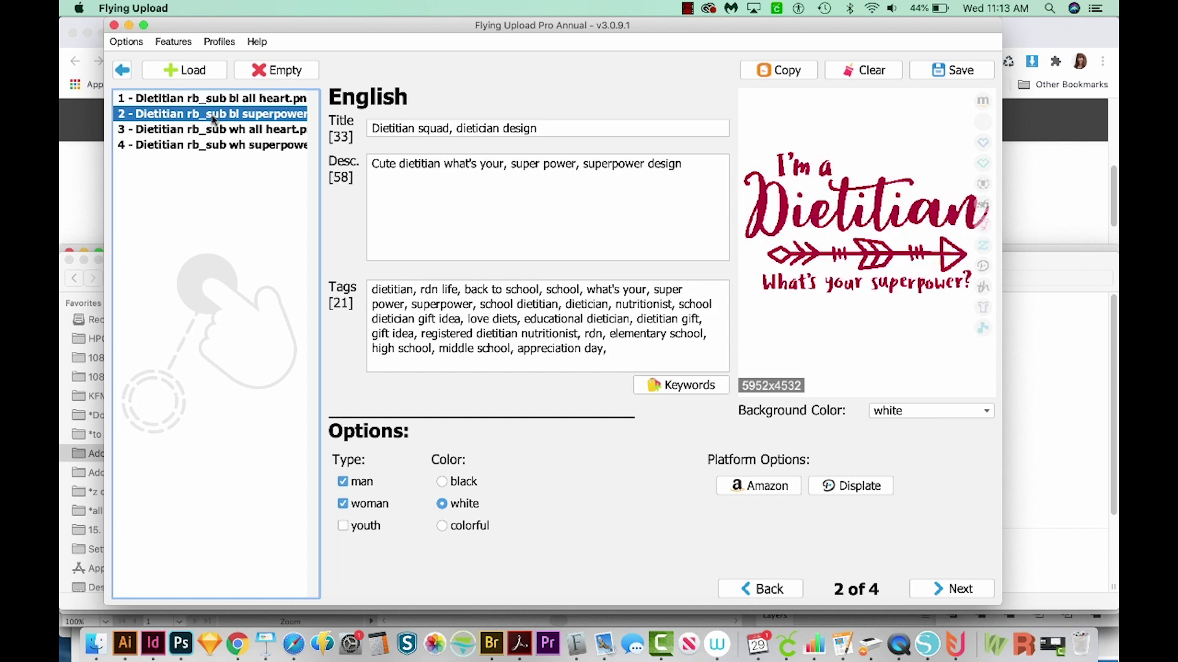
click(214, 130)
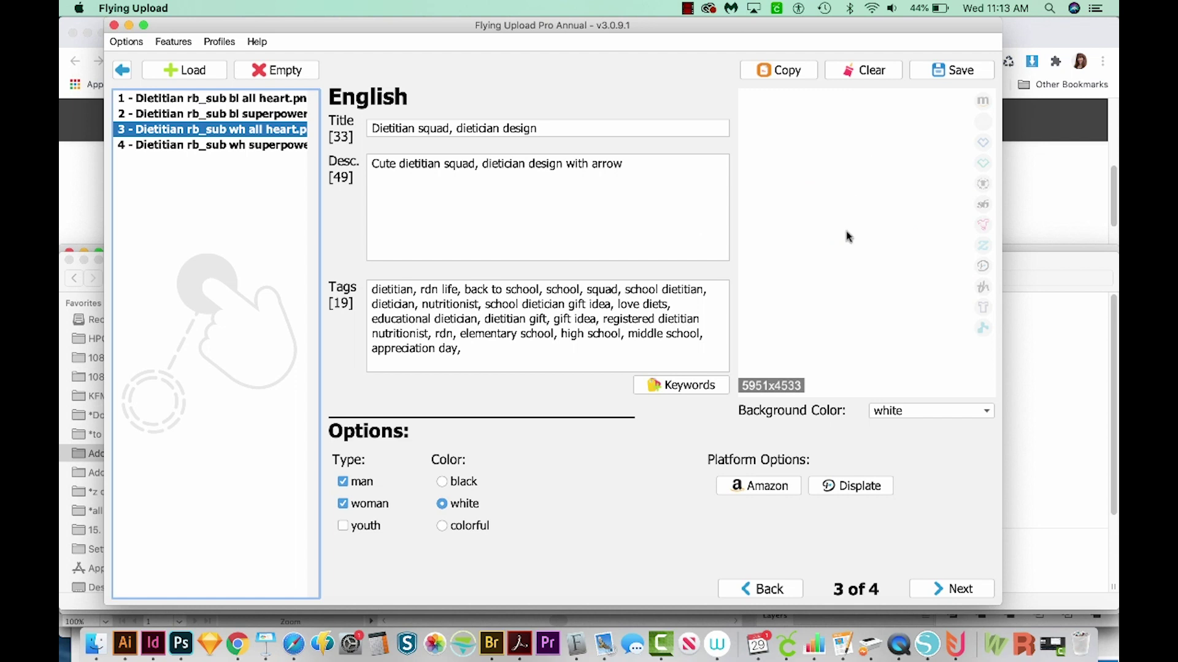
click(442, 481)
click(215, 146)
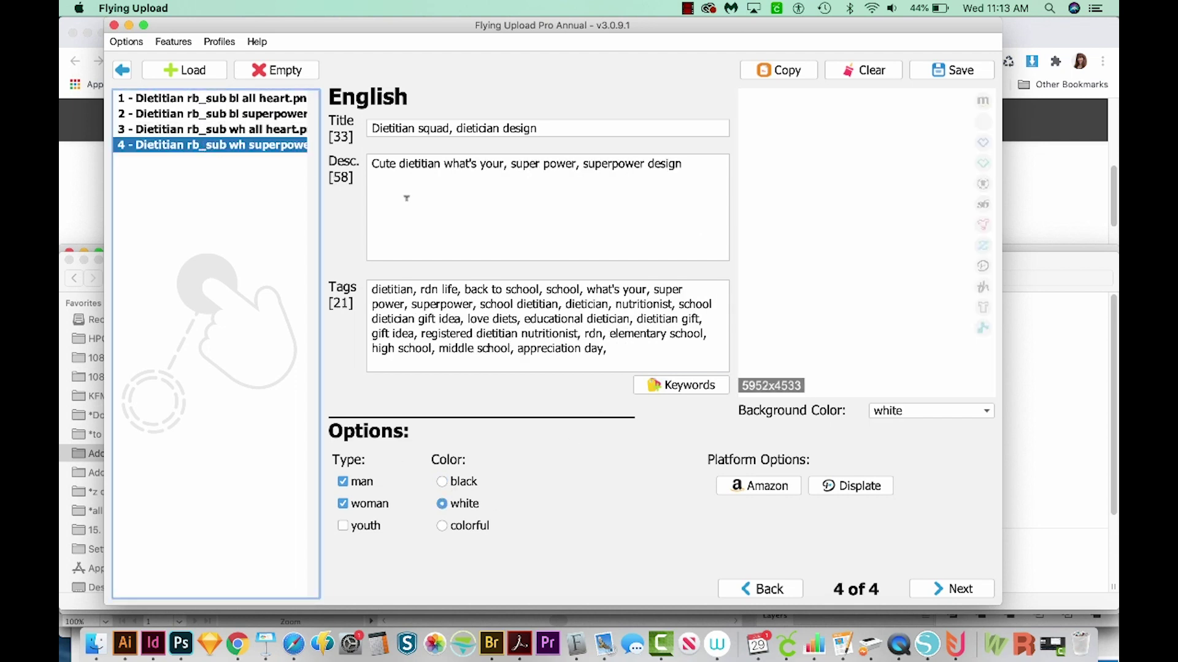
click(442, 481)
drag(331, 30, 377, 31)
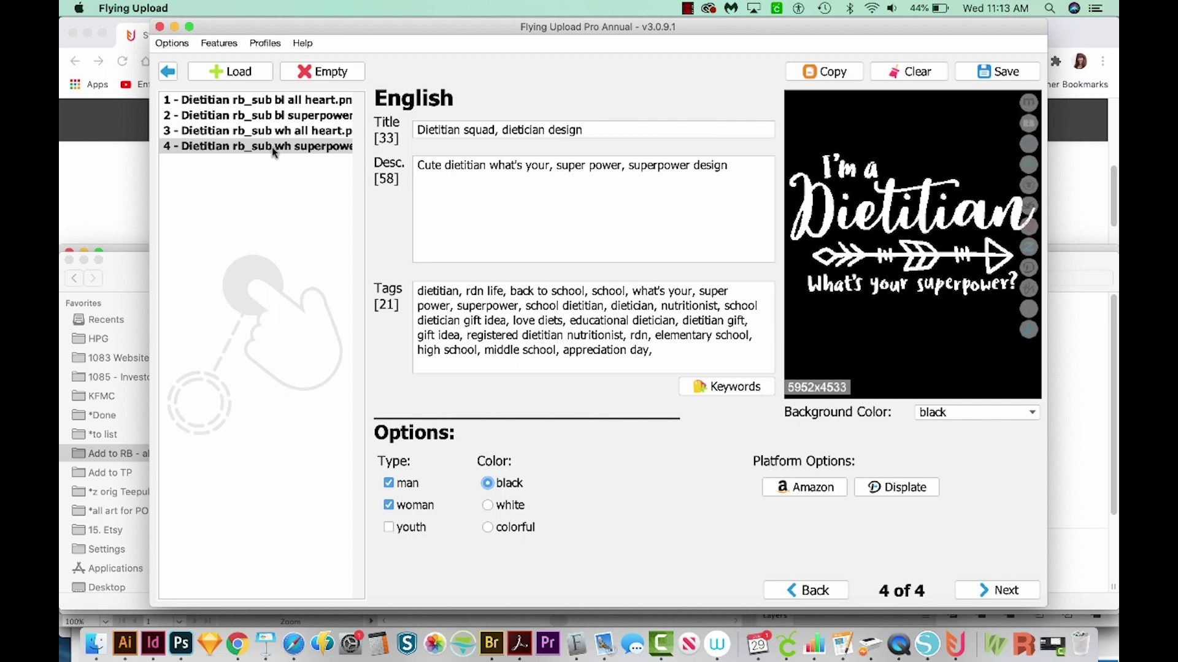
Return to the start screen and open the upload page listing the four dietitian designs
click(170, 72)
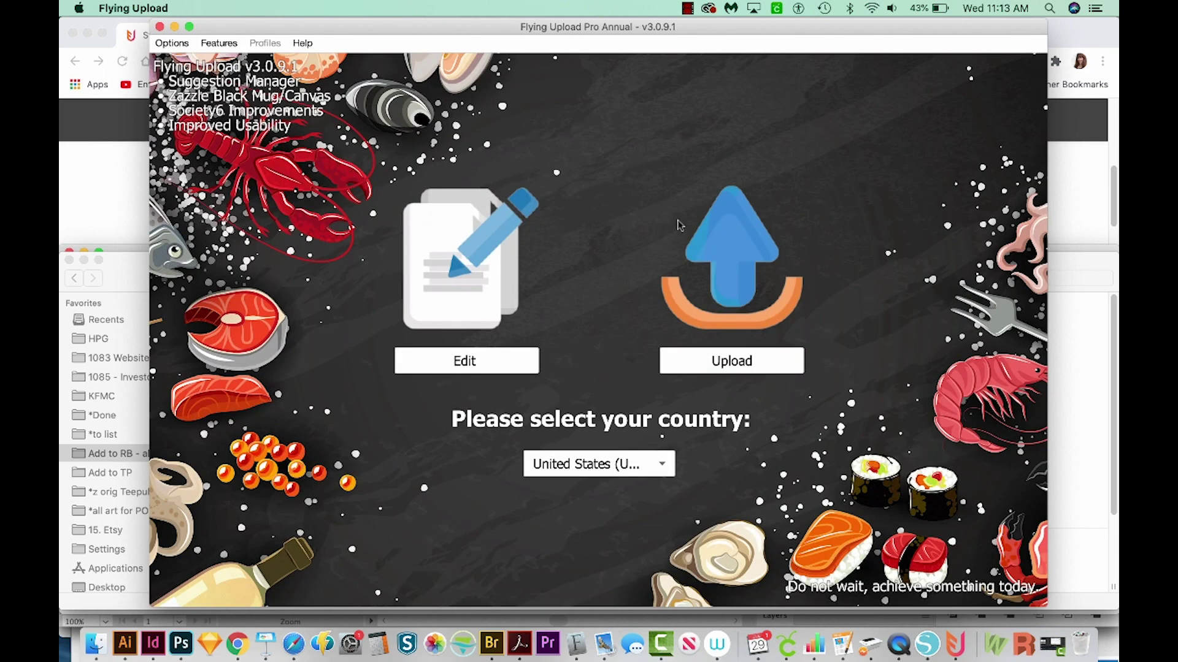
click(746, 362)
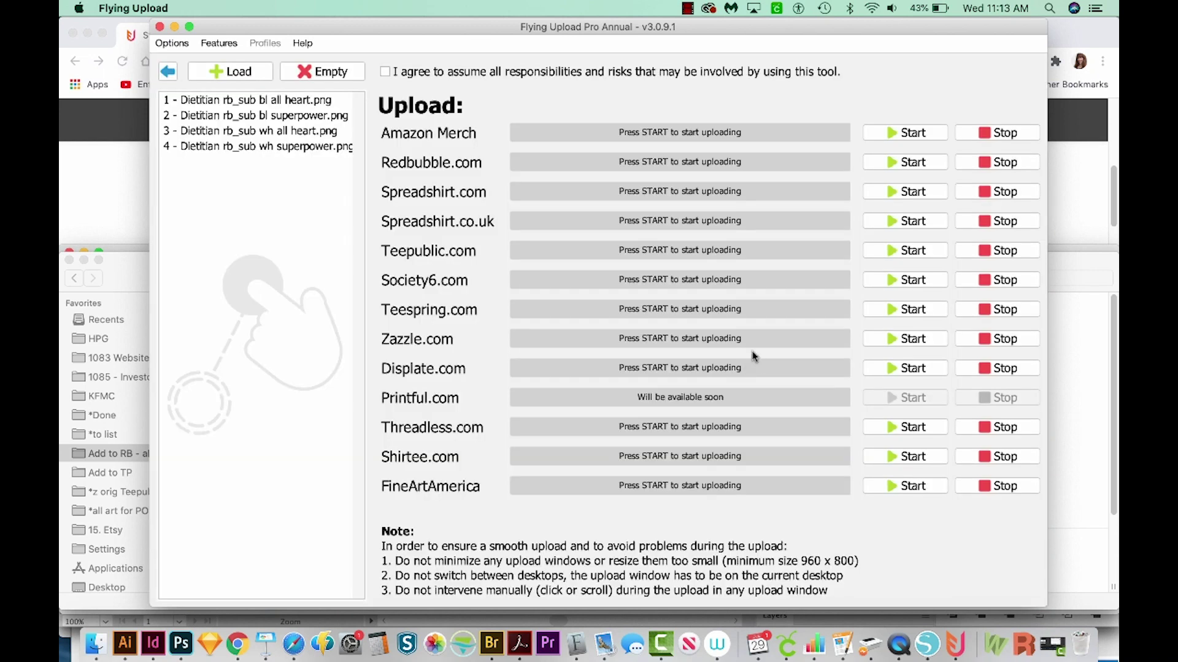
click(238, 100)
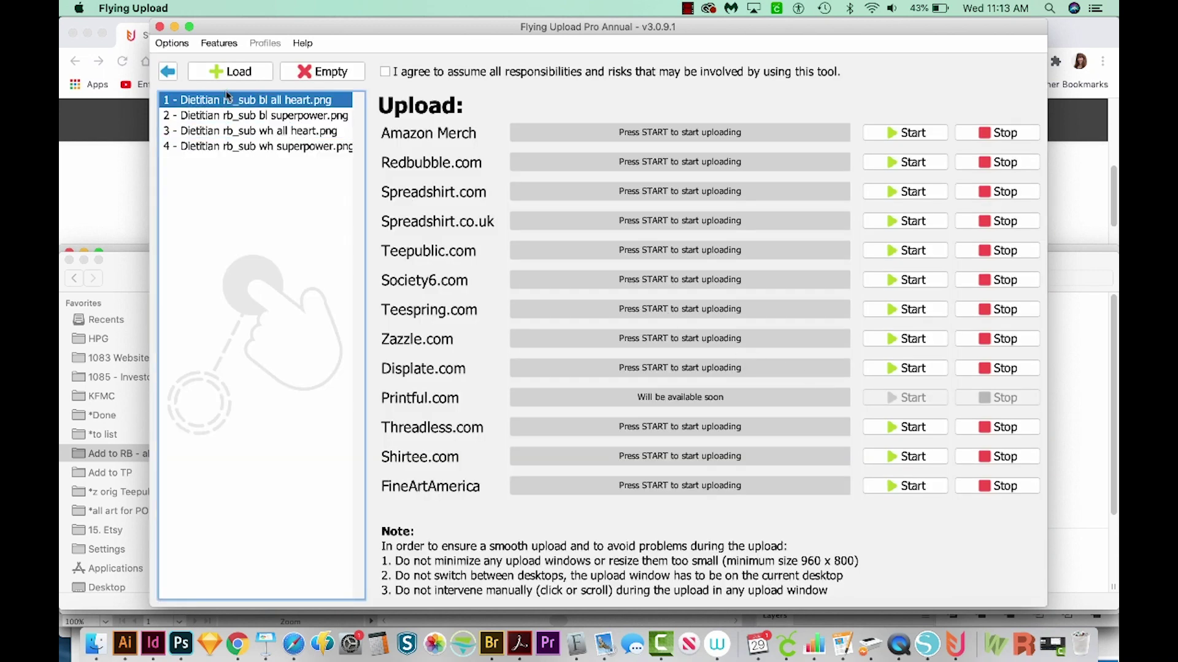
key(End)
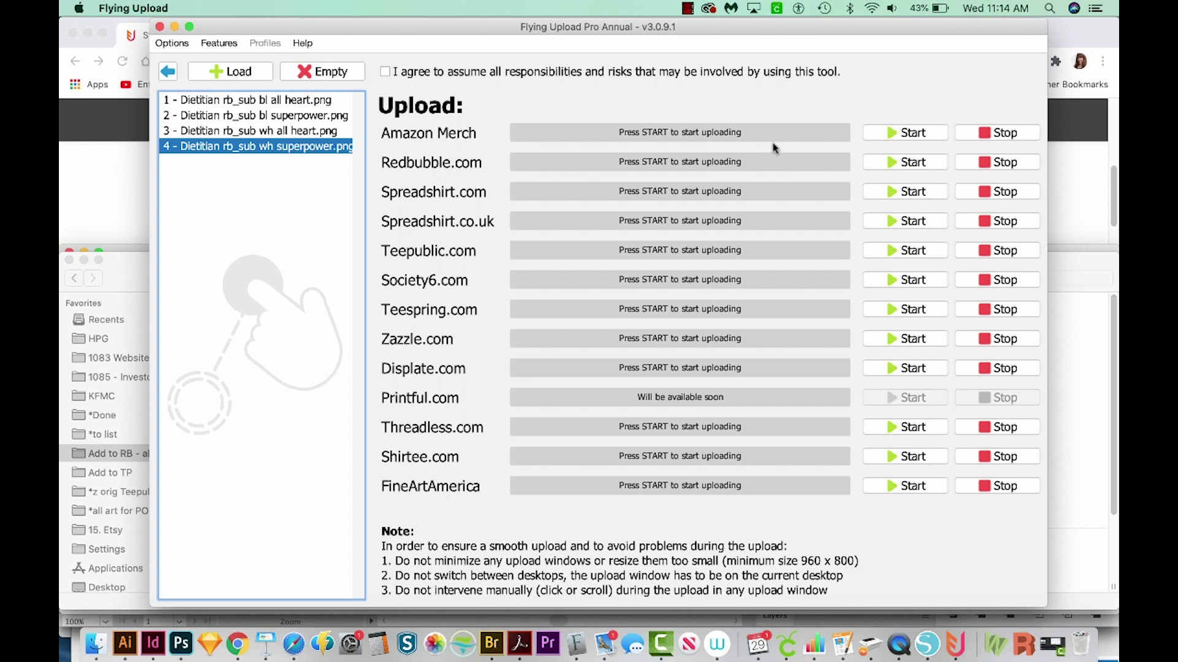
Start the Redbubble upload, dismissing the warning and ticking the 'I agree' responsibility checkbox
click(910, 164)
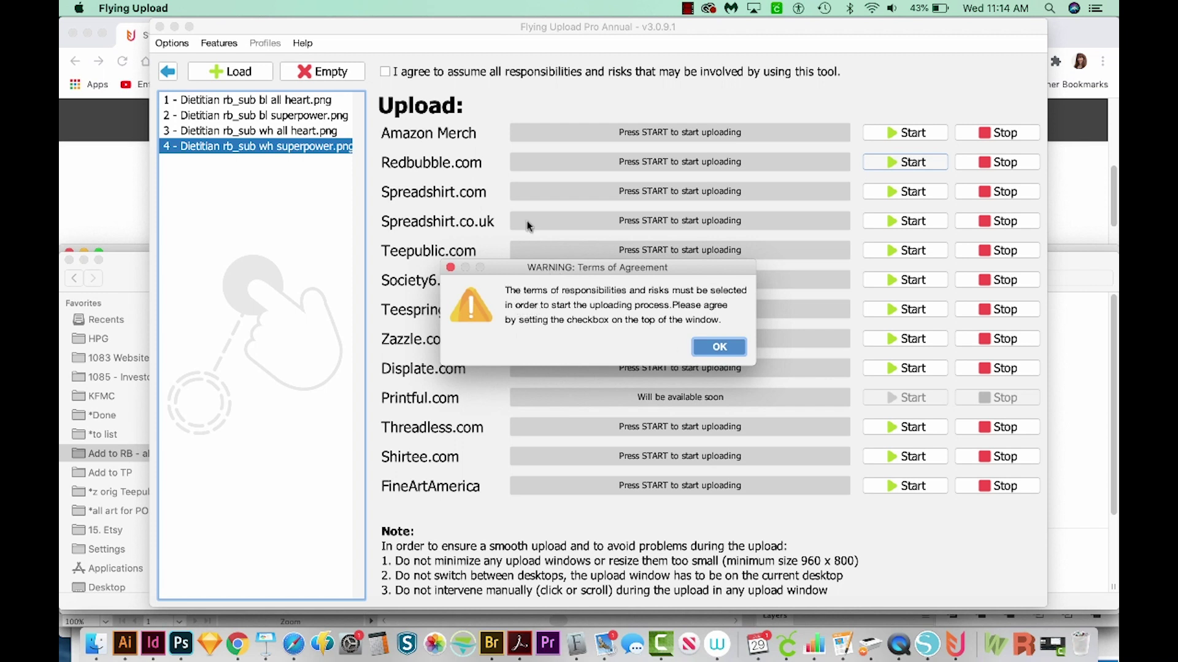
click(705, 345)
click(386, 71)
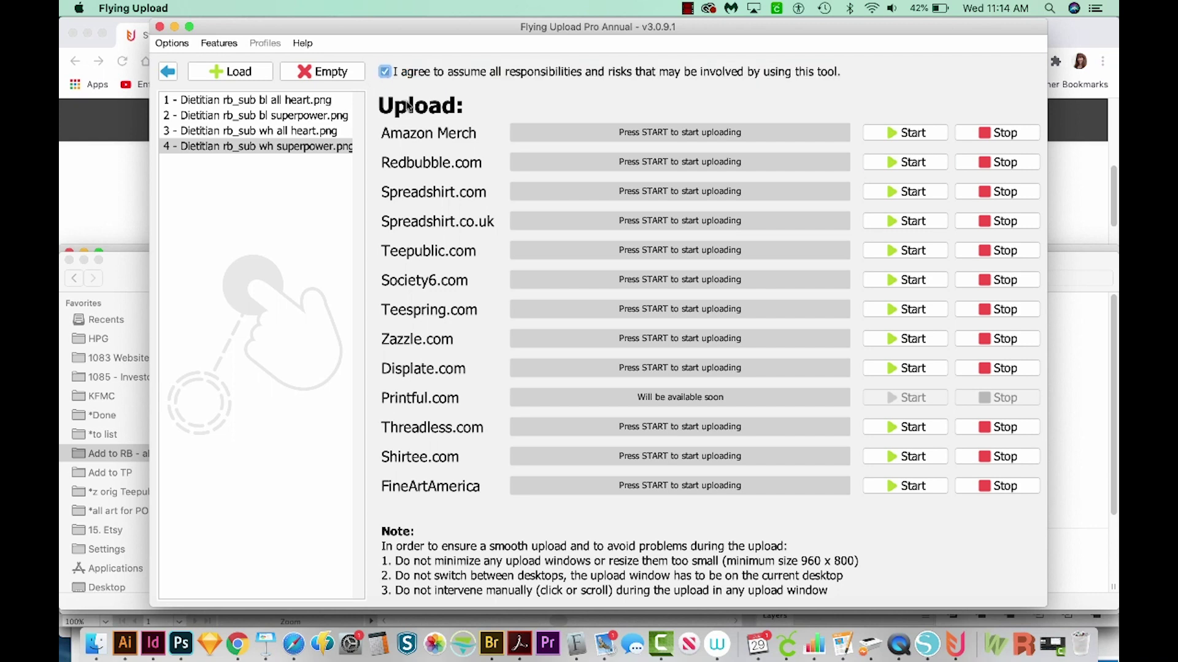
click(912, 162)
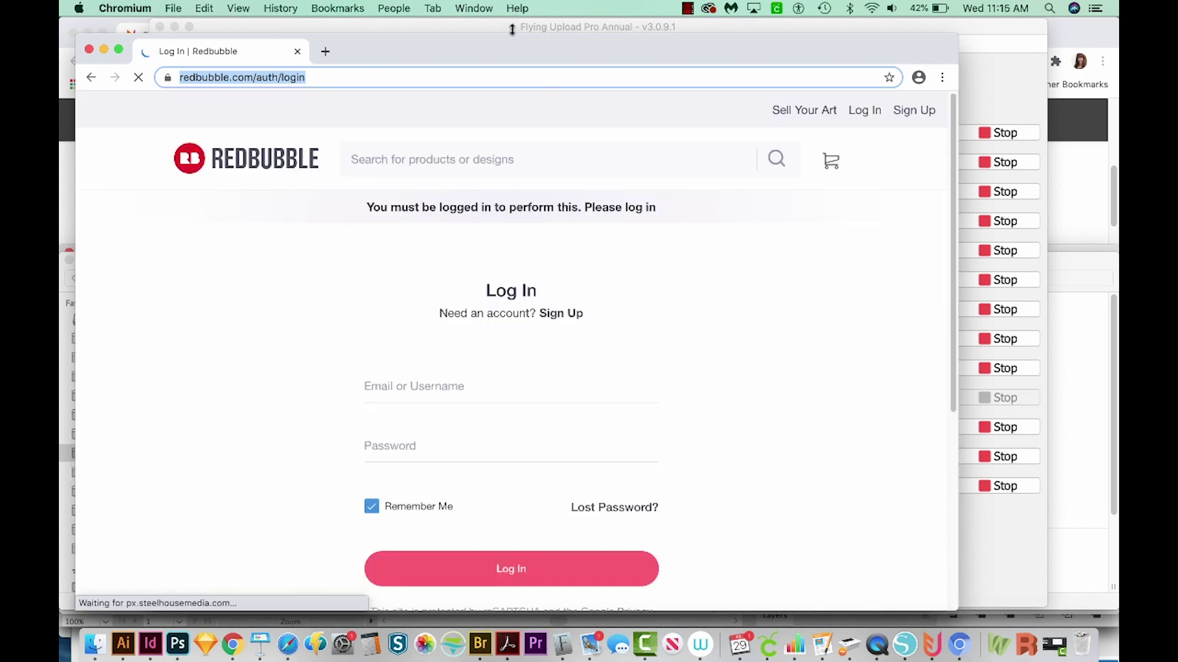
Log in with saved credentials and title the copy 'Dietitian squad, dietician design'
key(super+backslash)
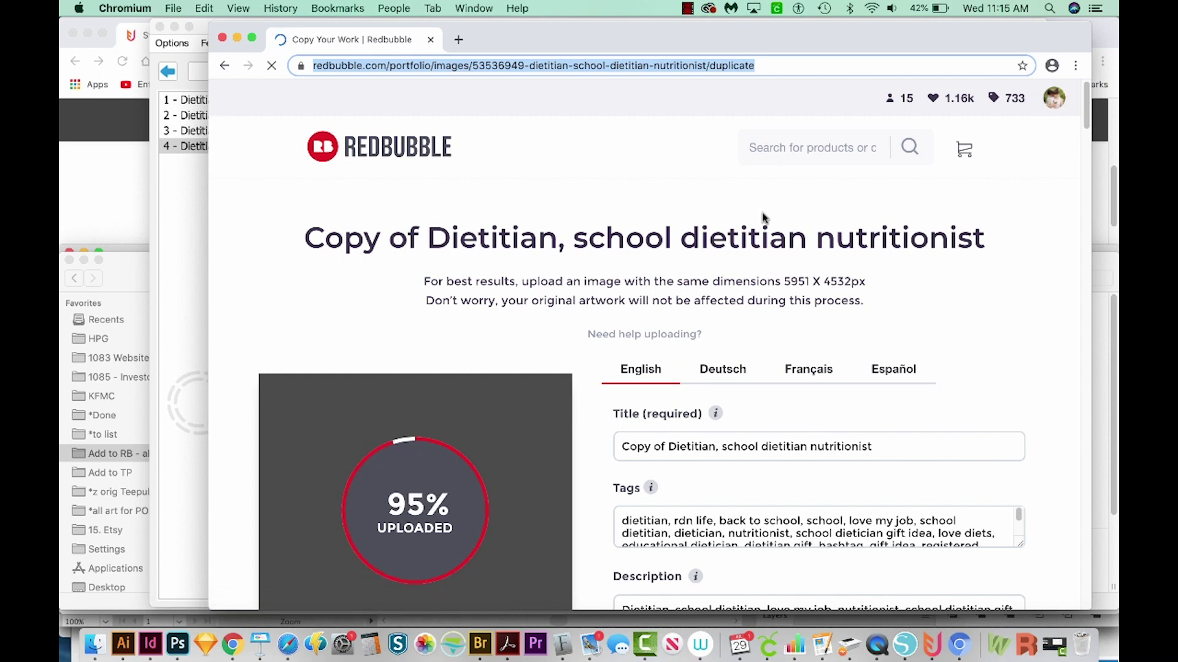
drag(669, 42, 650, 34)
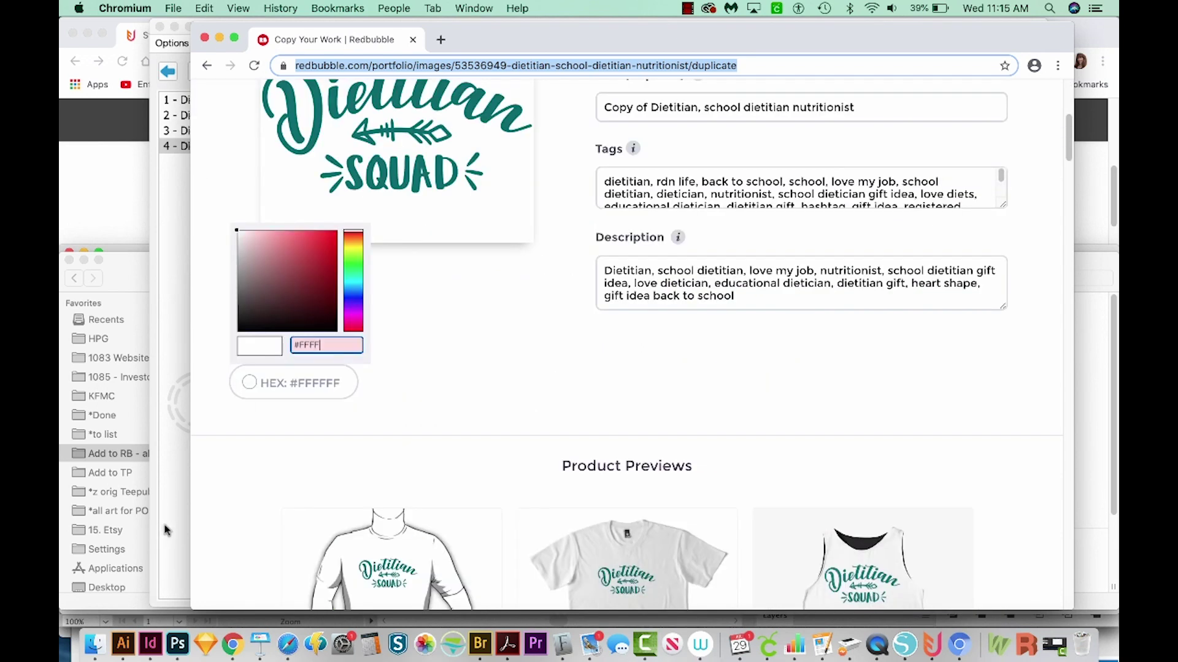
text(Dietitian squad, dietician design)
Enter the dietitian, rdn and school tags, and set the description to 'Cute dietitian squad, dietician design with arrow'
key(Tab)
text(dietitian, rdn life, back to school, school, squad, school dietitian, diet)
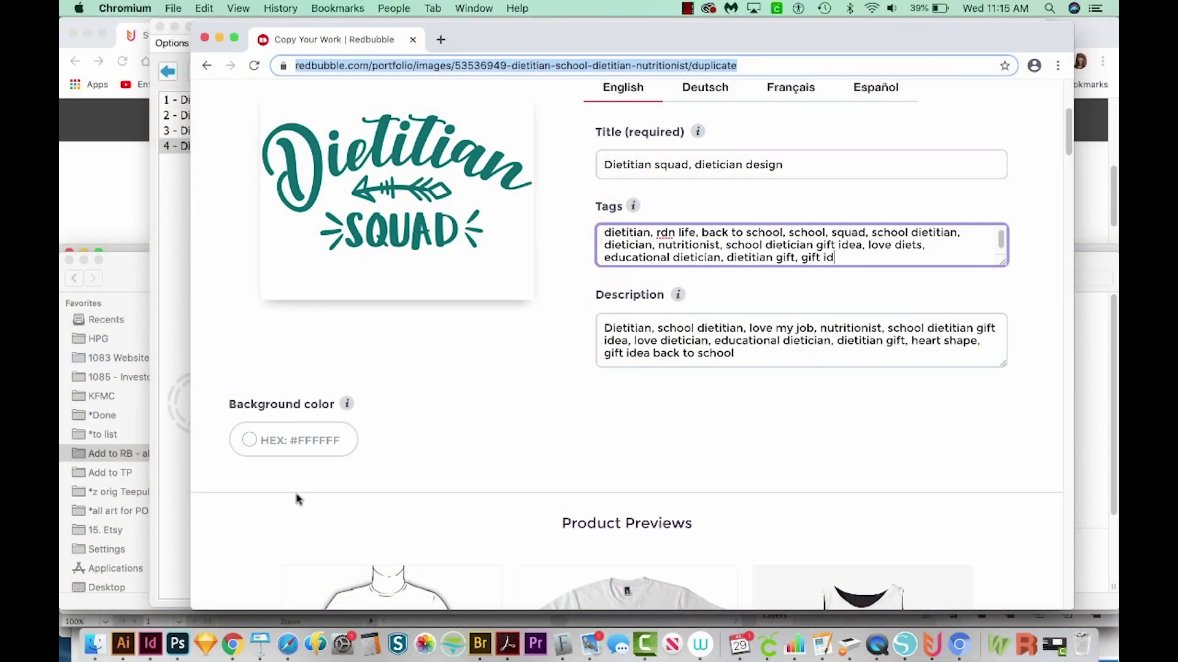
text(ea, registered dietitian nutritionist, rdn, elementary school, high school, middle school, appreciat)
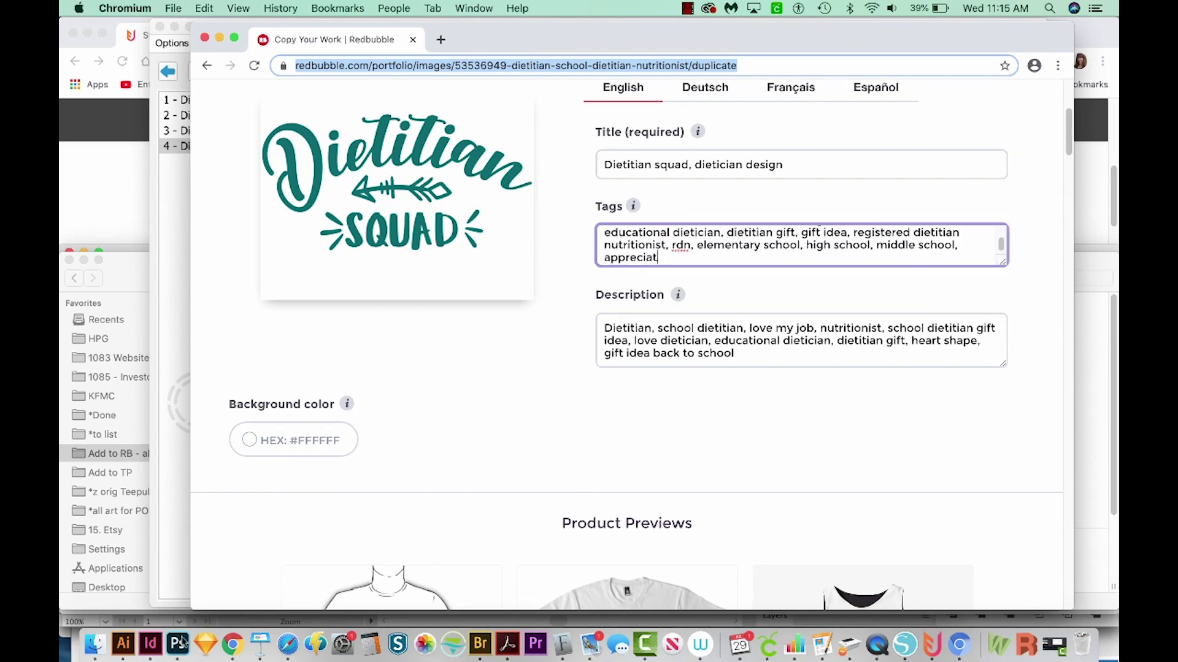
text(ion day.)
key(Tab)
text(Cute dietitian squad, dietician design with arrow)
click(95, 644)
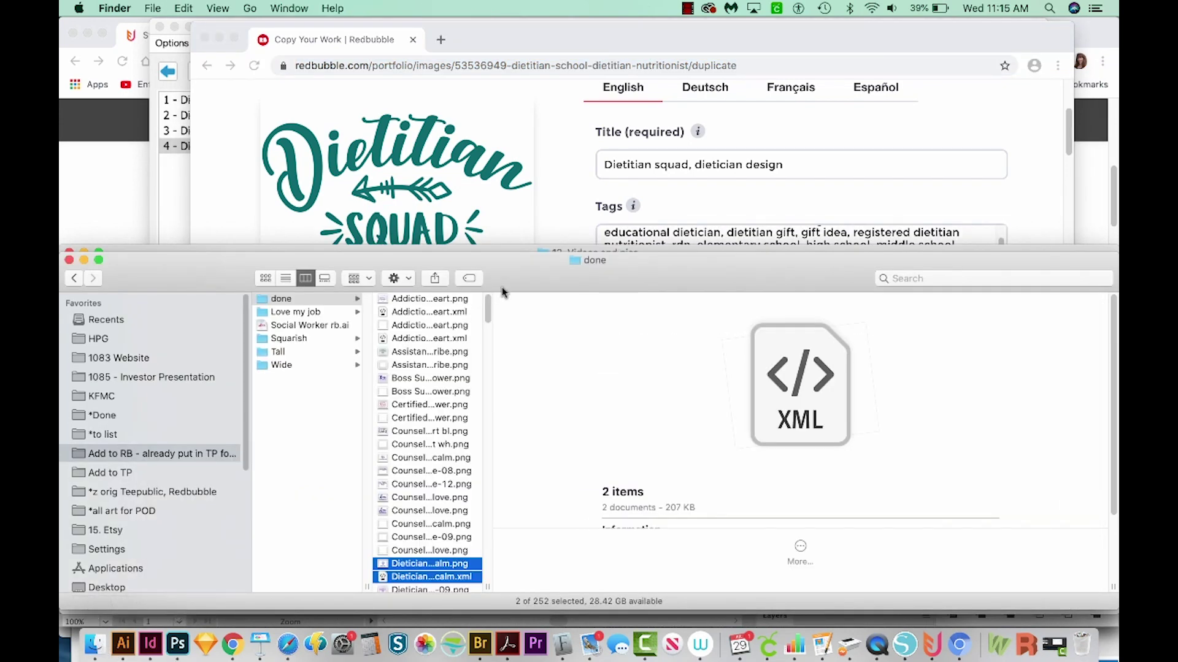
Widen the Finder file column and select only Dietician rb_sub bl keepcalm.xml
drag(488, 587, 702, 548)
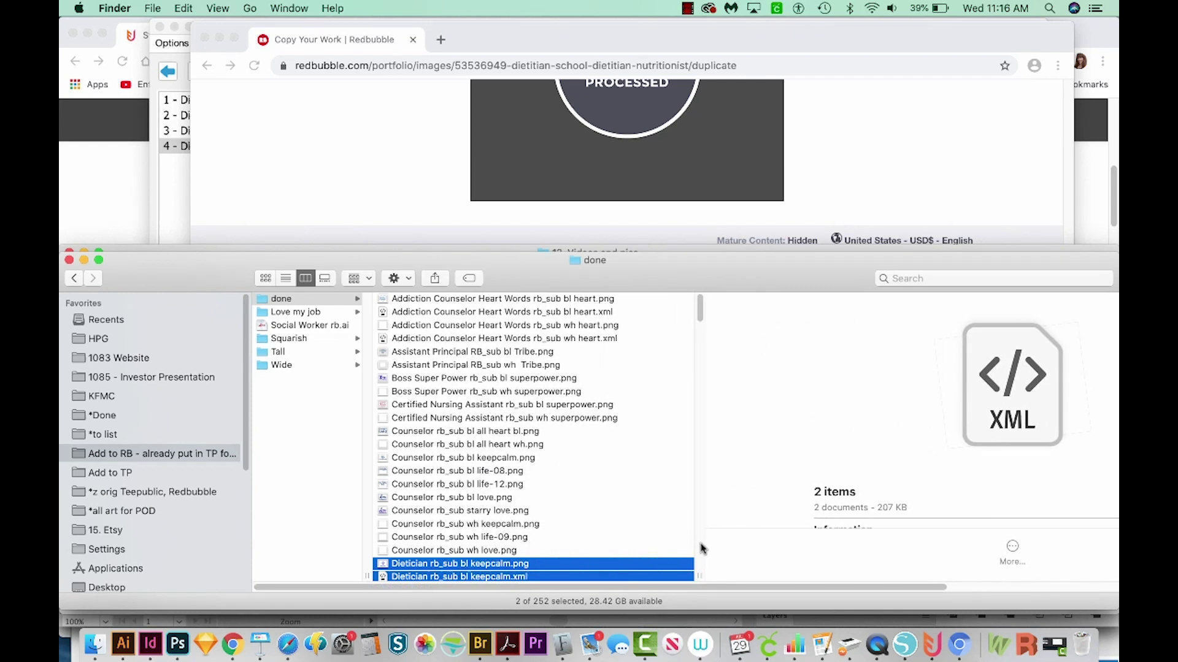
key(Up)
click(522, 574)
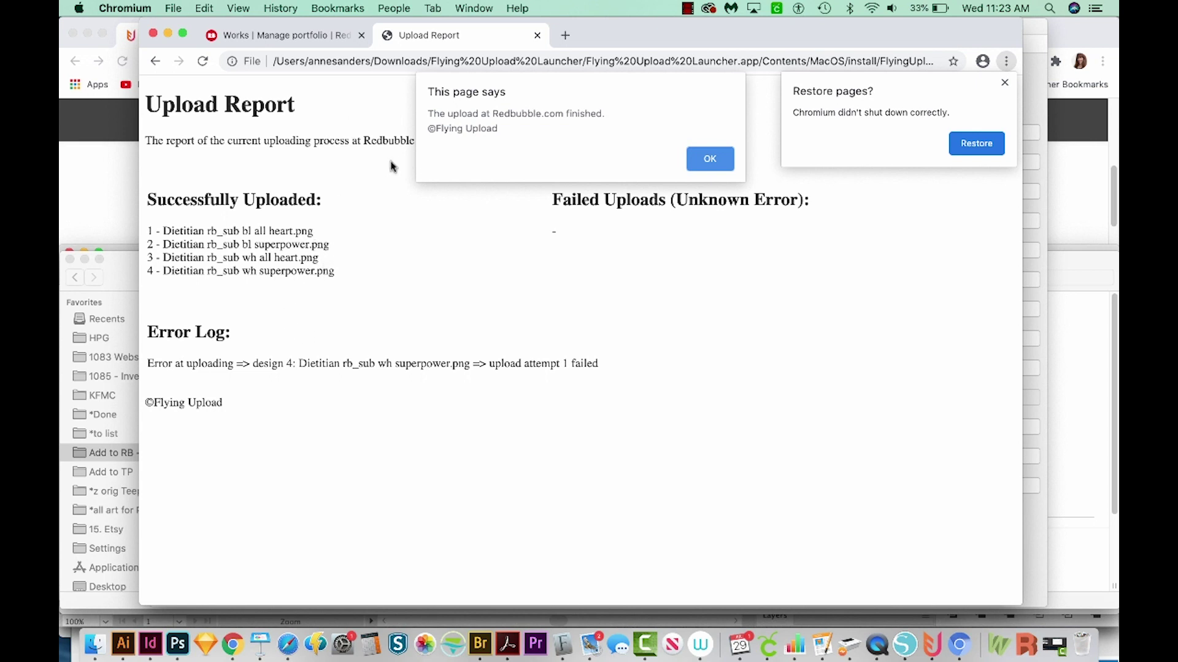
From Manage portfolio, open Edit for the first three Dietitian works in separate tabs via their gear menus
click(283, 38)
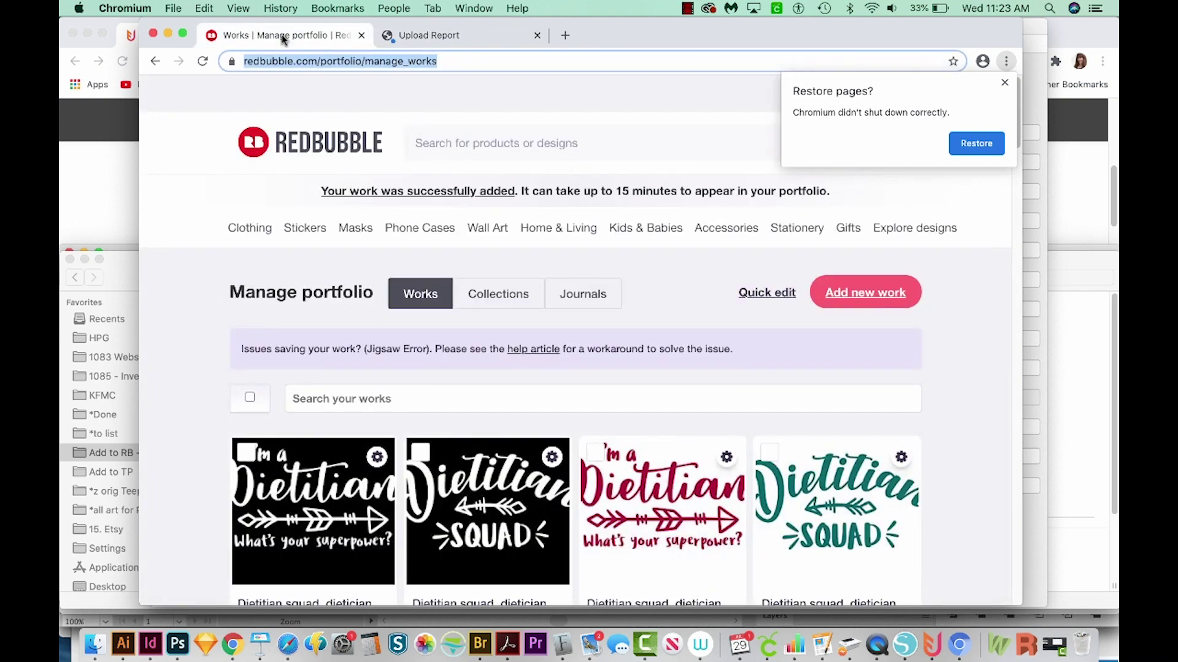
click(937, 415)
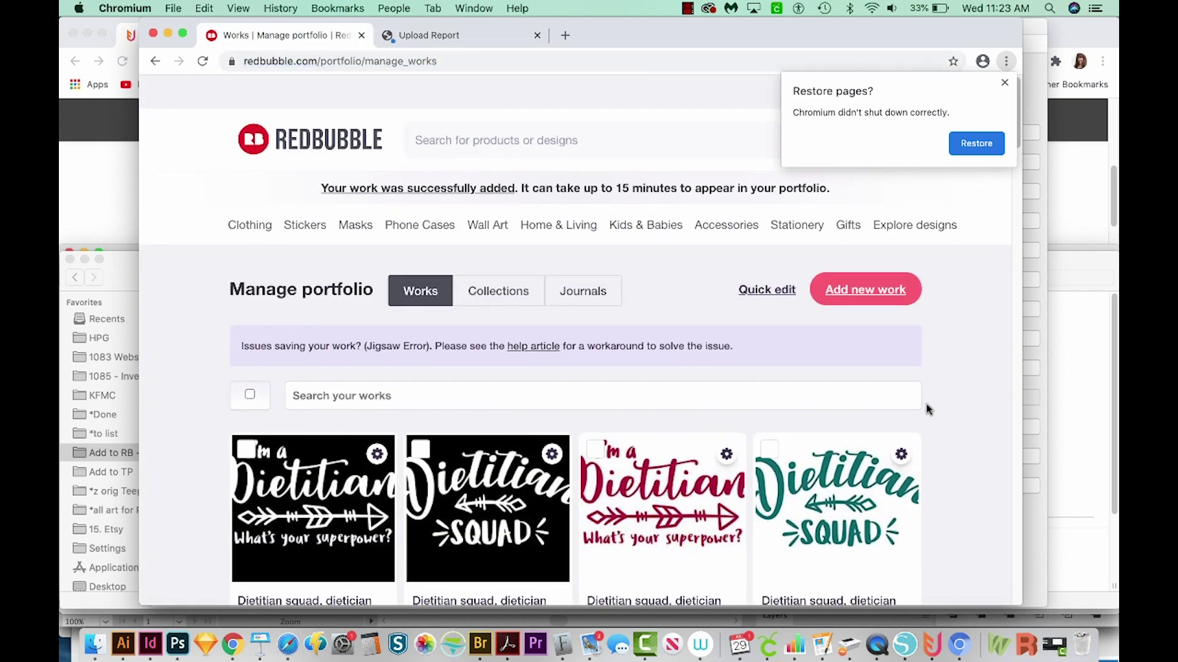
scroll(925, 407, down, 3)
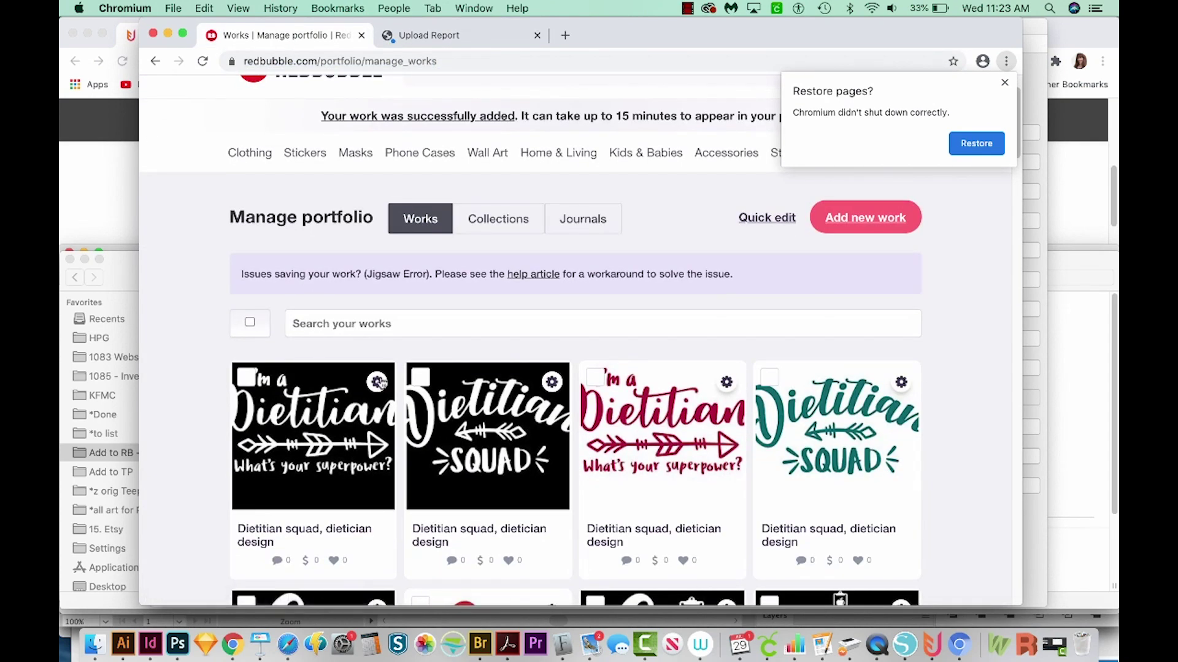
click(378, 384)
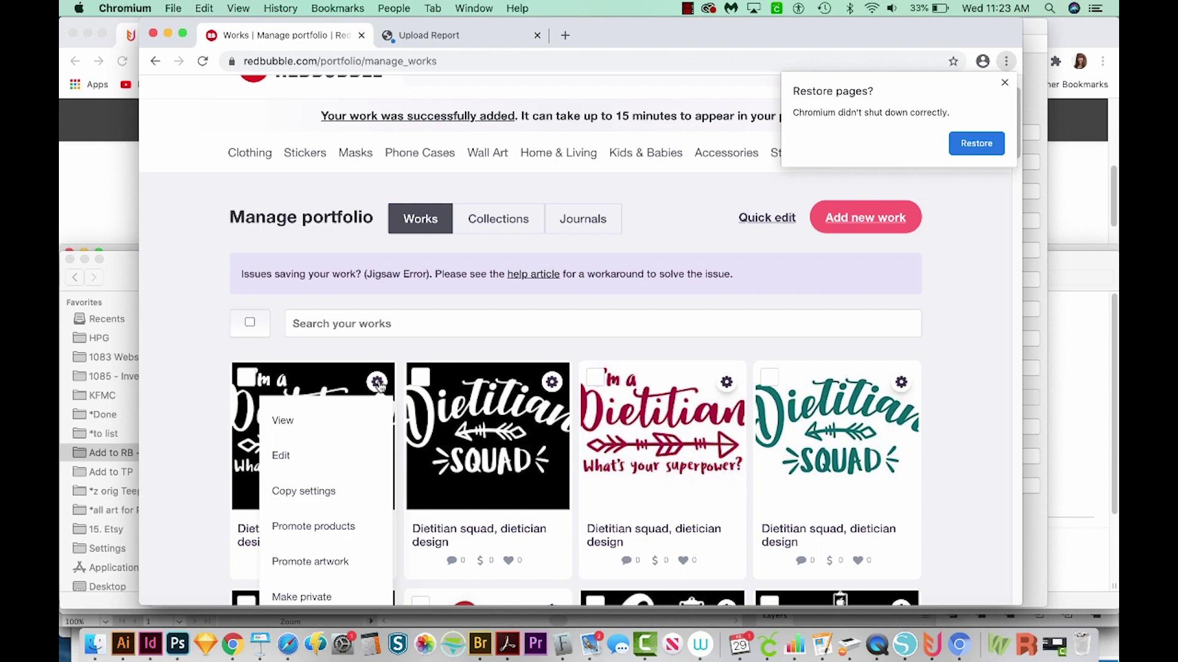
super+click(307, 464)
click(551, 383)
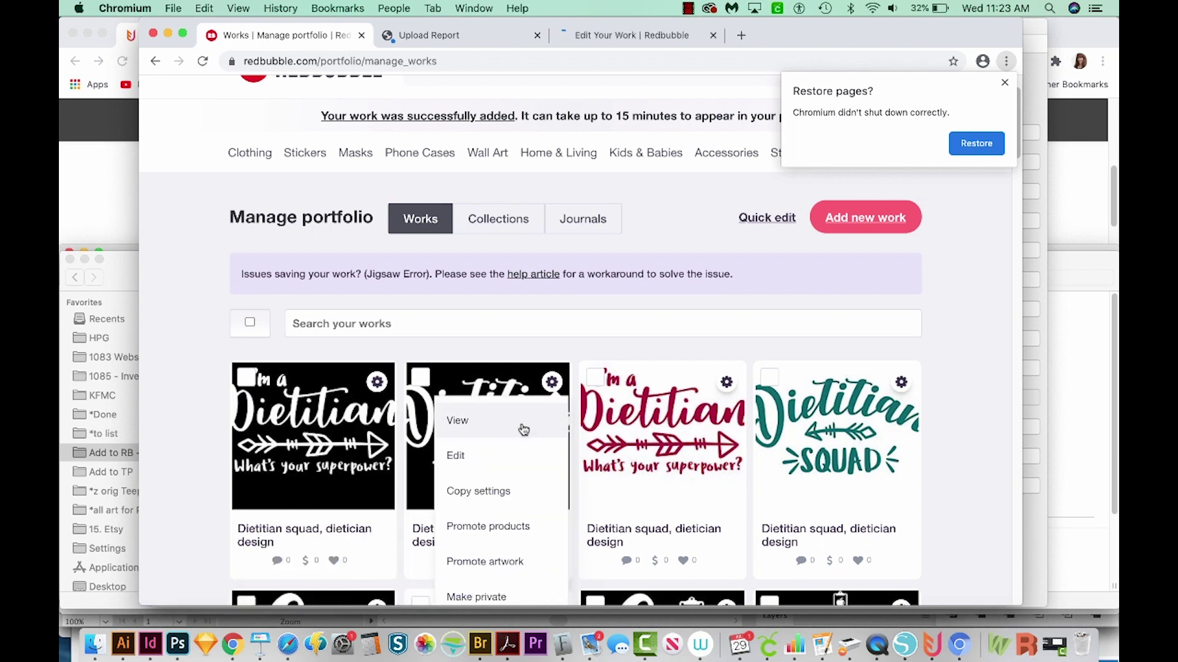
super+click(509, 454)
click(727, 381)
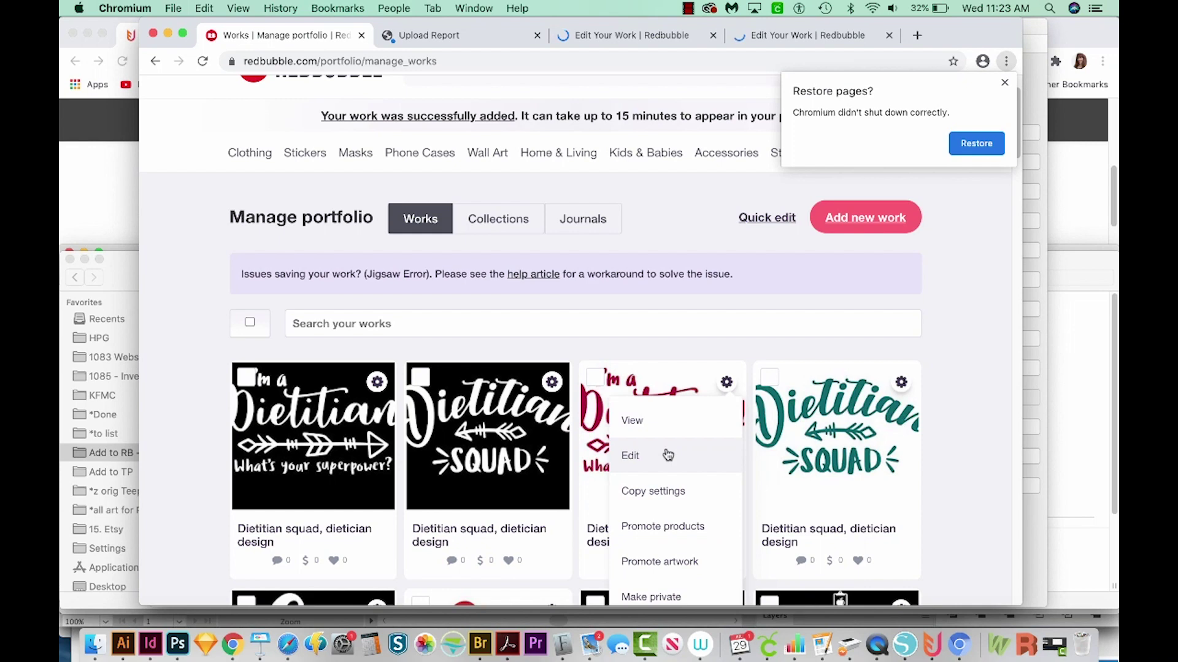
super+click(631, 455)
Open the fourth Dietitian work's edit page in its own tab, then return to the first edit tab
click(900, 381)
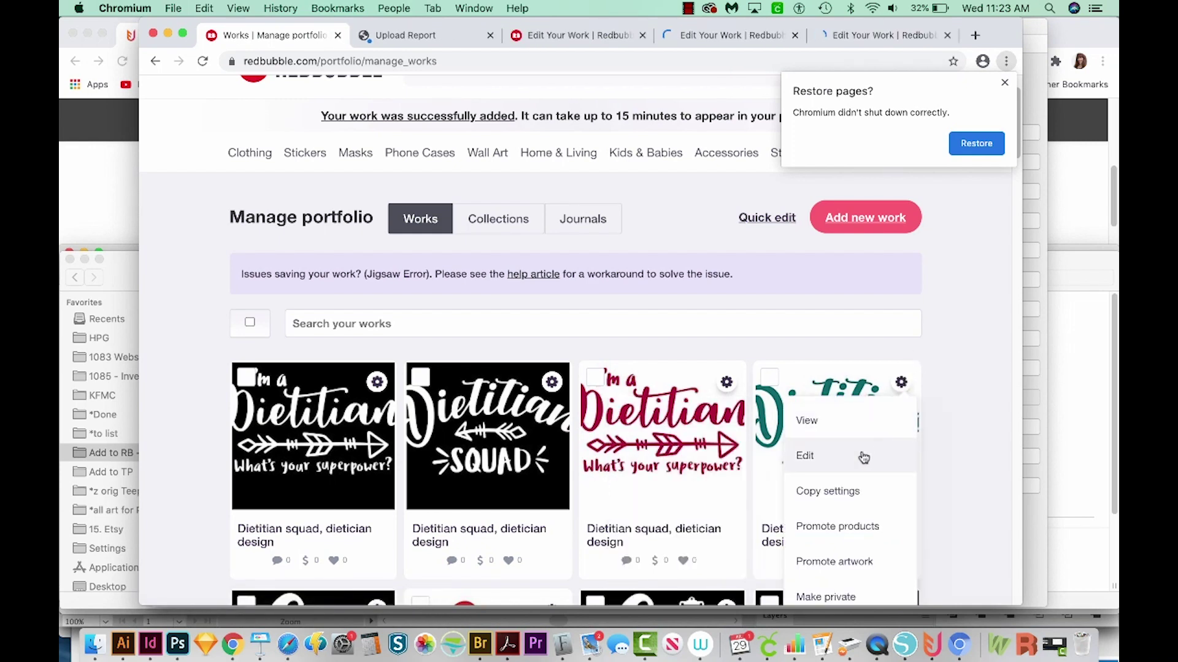
super+click(863, 456)
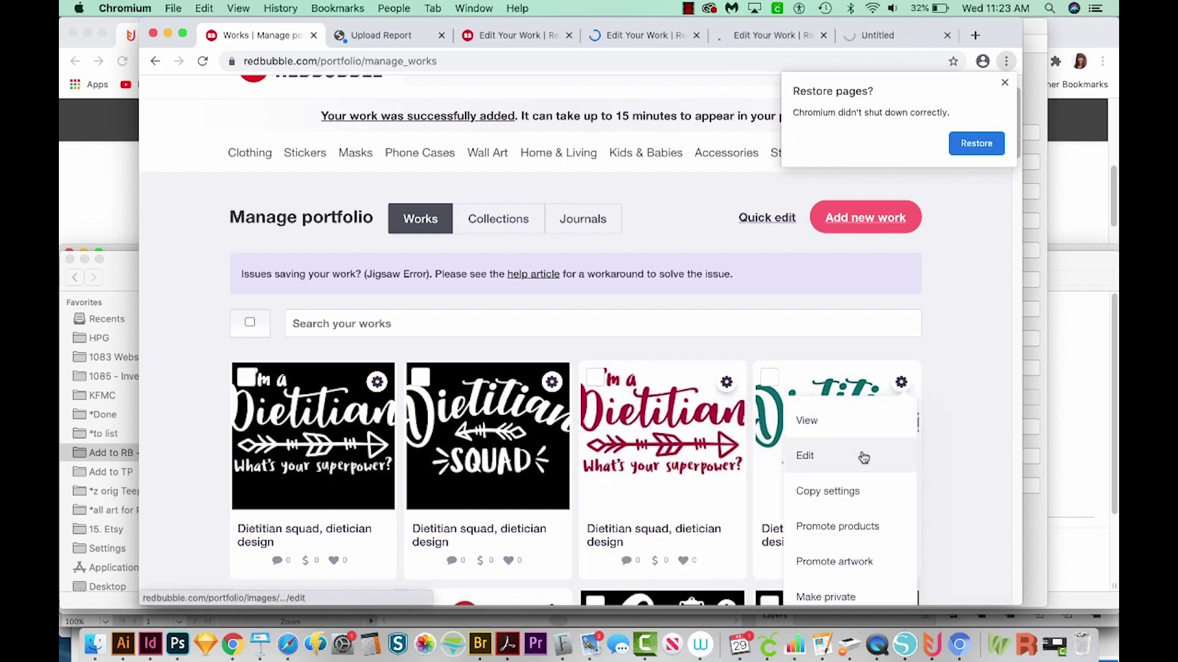
click(503, 37)
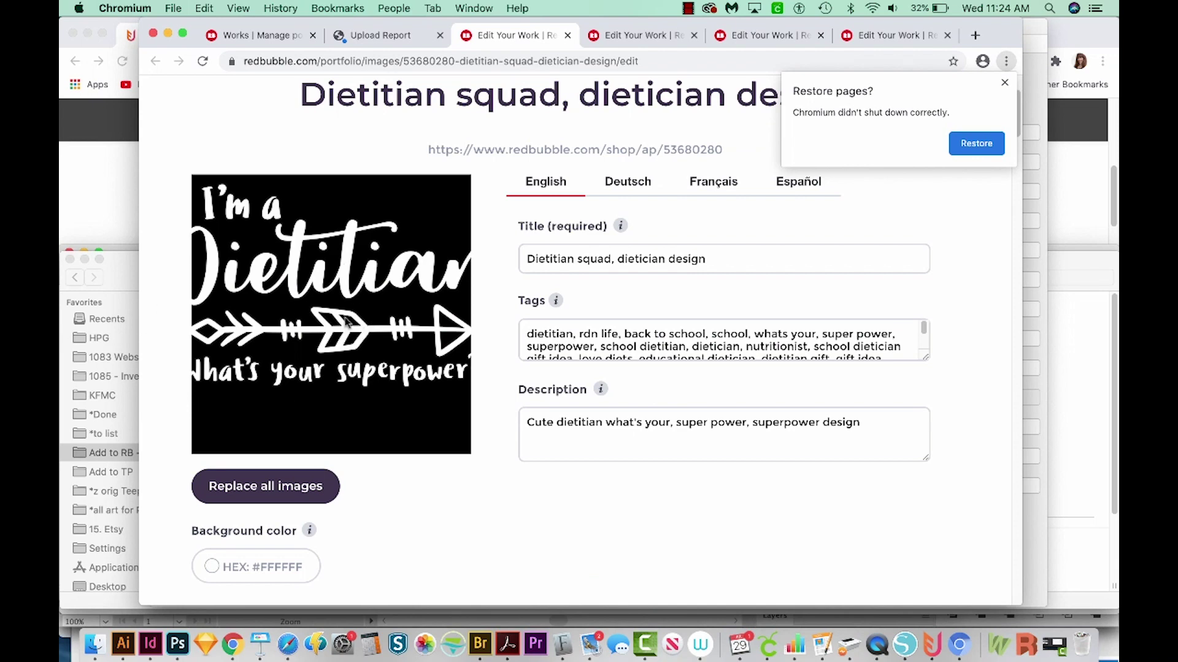
Scroll through the black I'm a Dietitian superpower design's product previews down to its save form
scroll(908, 460, down, 5)
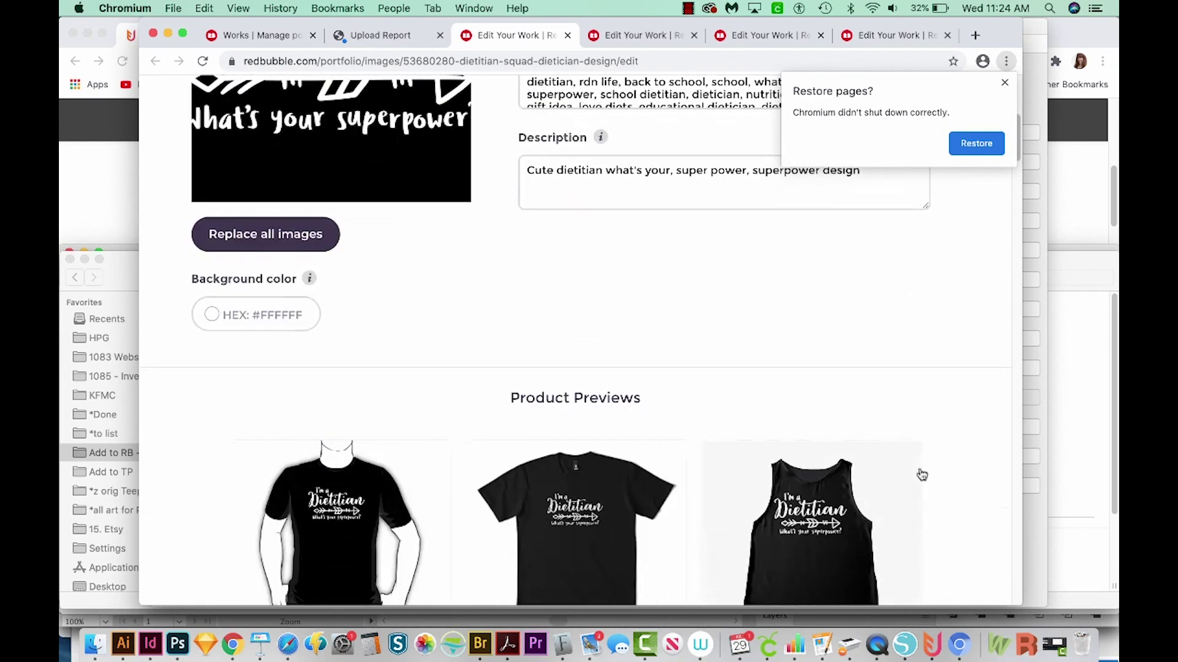
scroll(920, 476, down, 3)
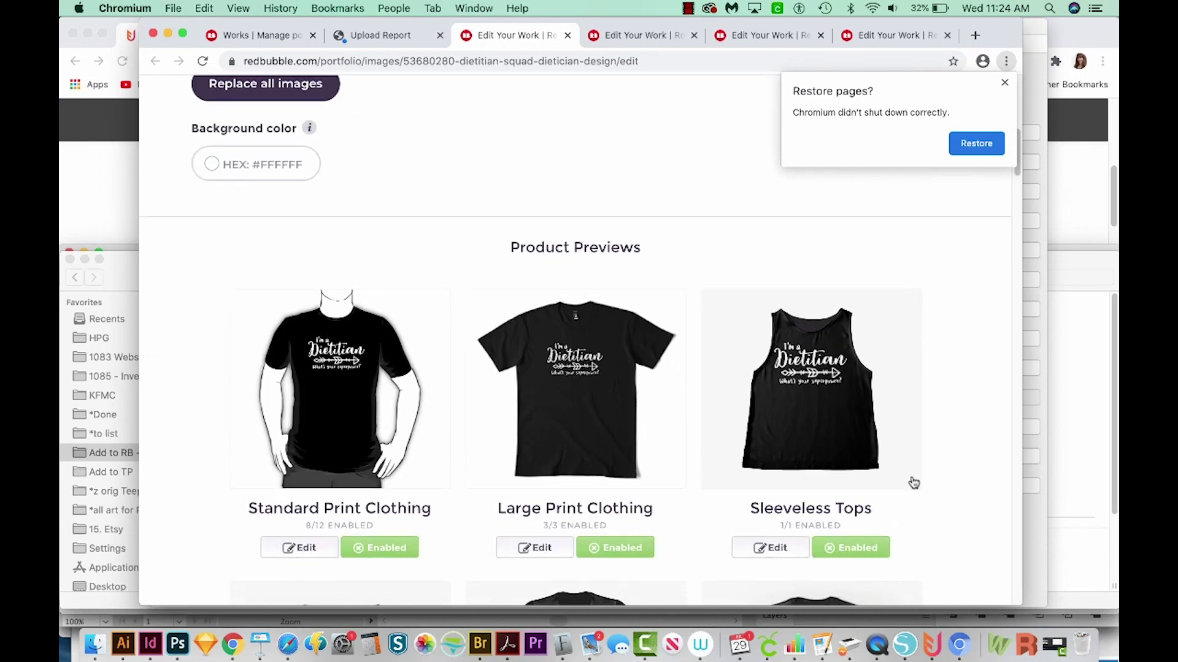
scroll(913, 482, down, 4)
scroll(913, 483, down, 5)
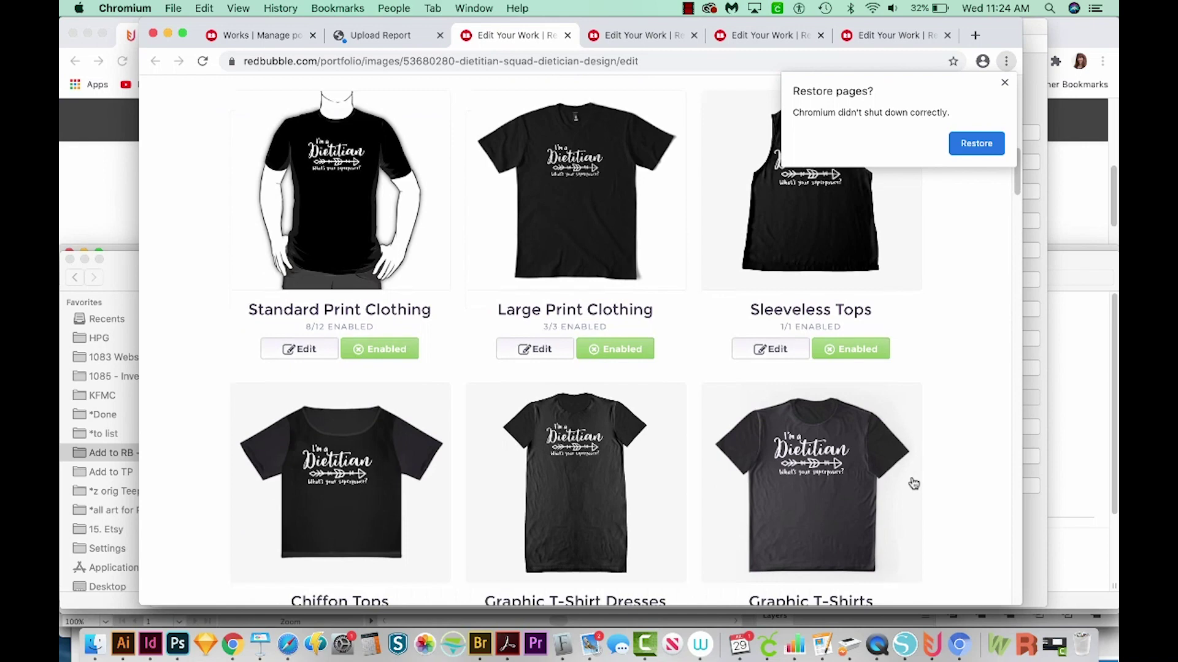
scroll(912, 488, down, 4)
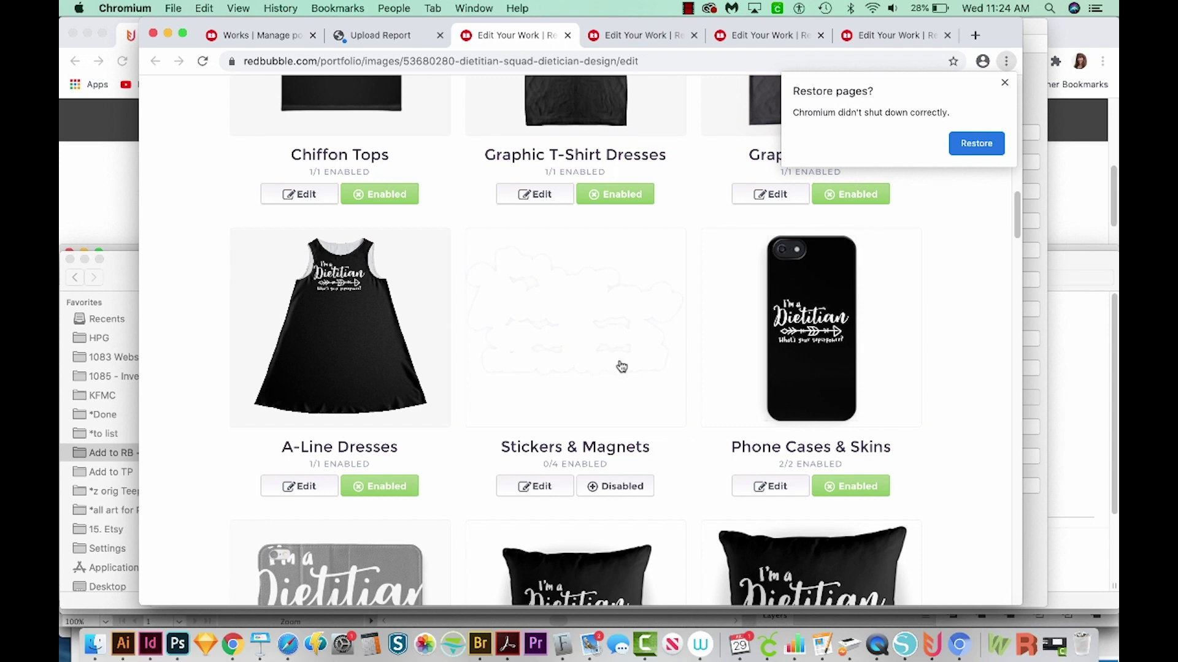
scroll(947, 453, down, 1)
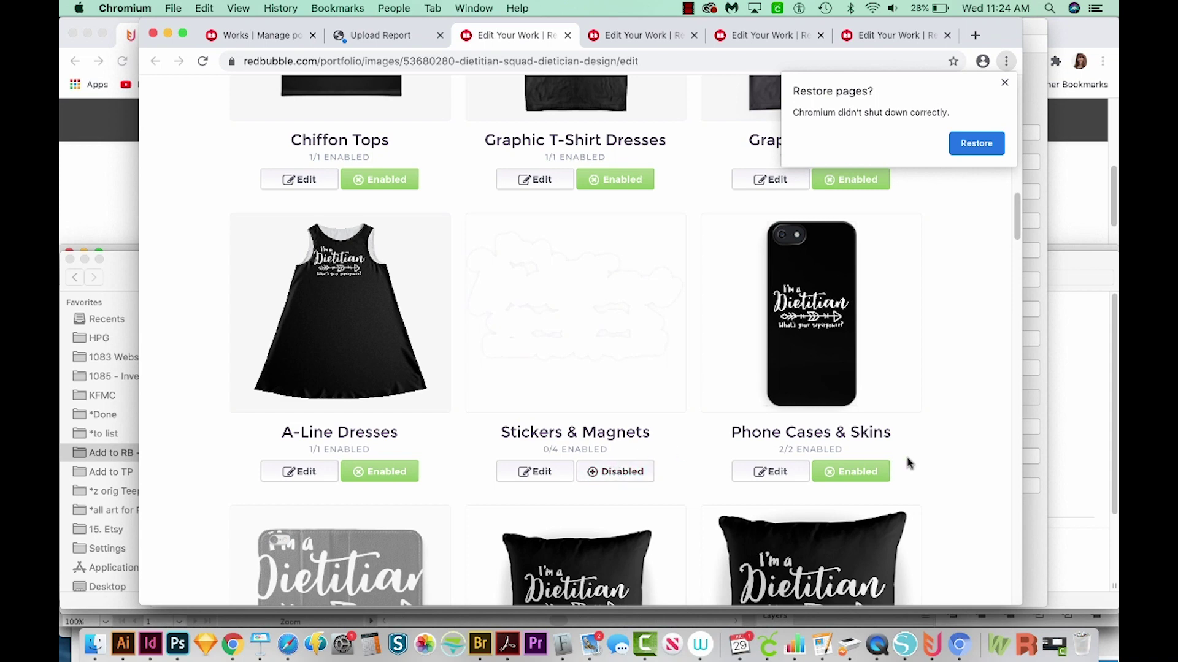
scroll(961, 455, down, 3)
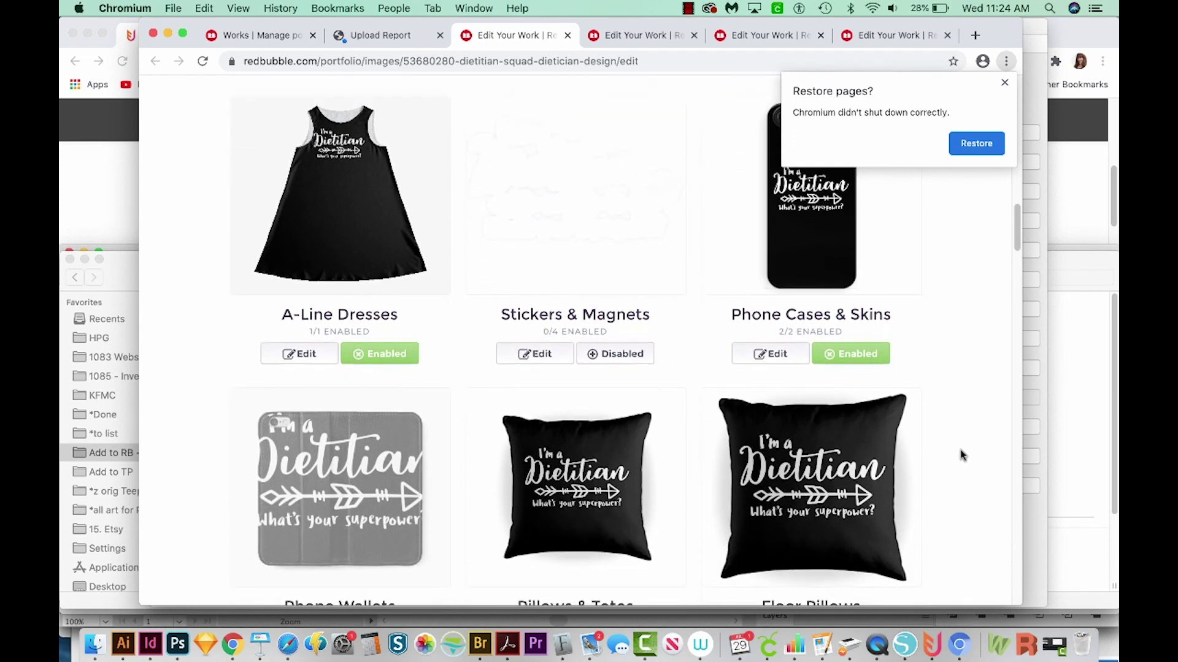
scroll(961, 455, down, 5)
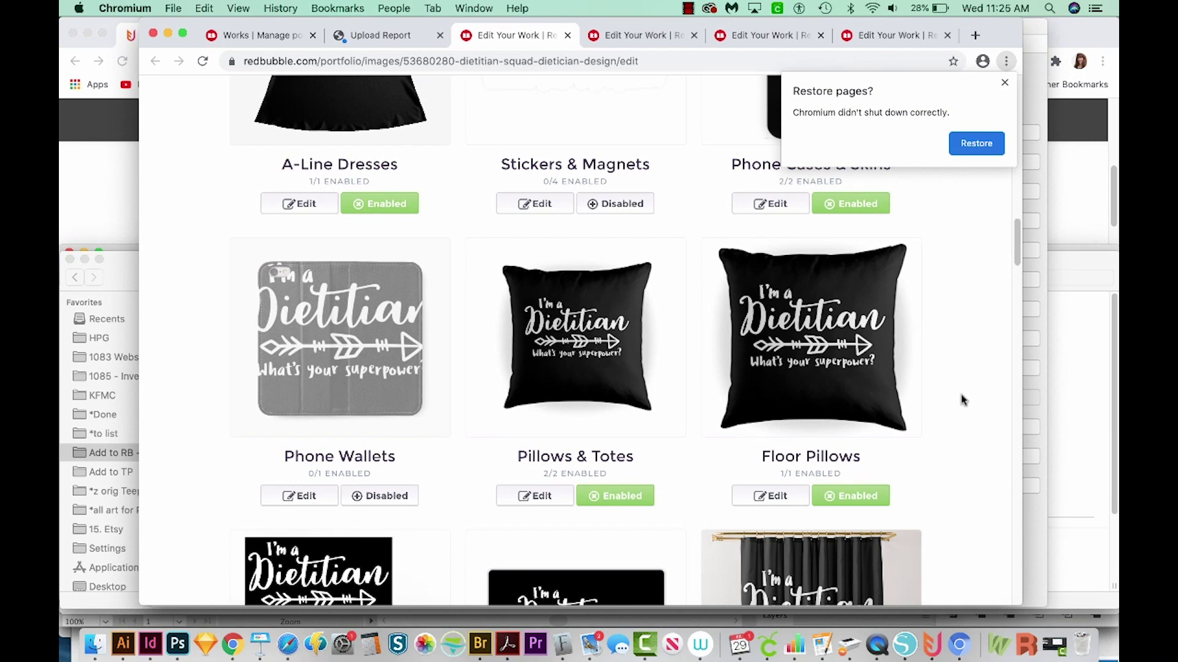
scroll(963, 399, down, 3)
scroll(963, 399, down, 2)
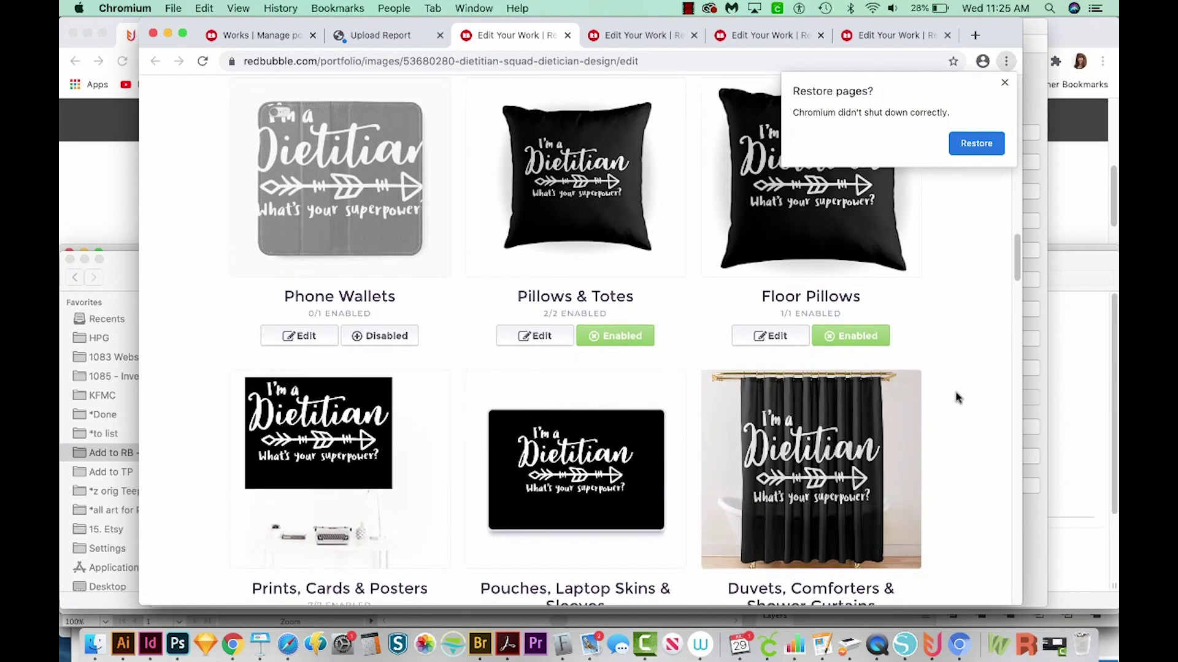
scroll(957, 397, down, 2)
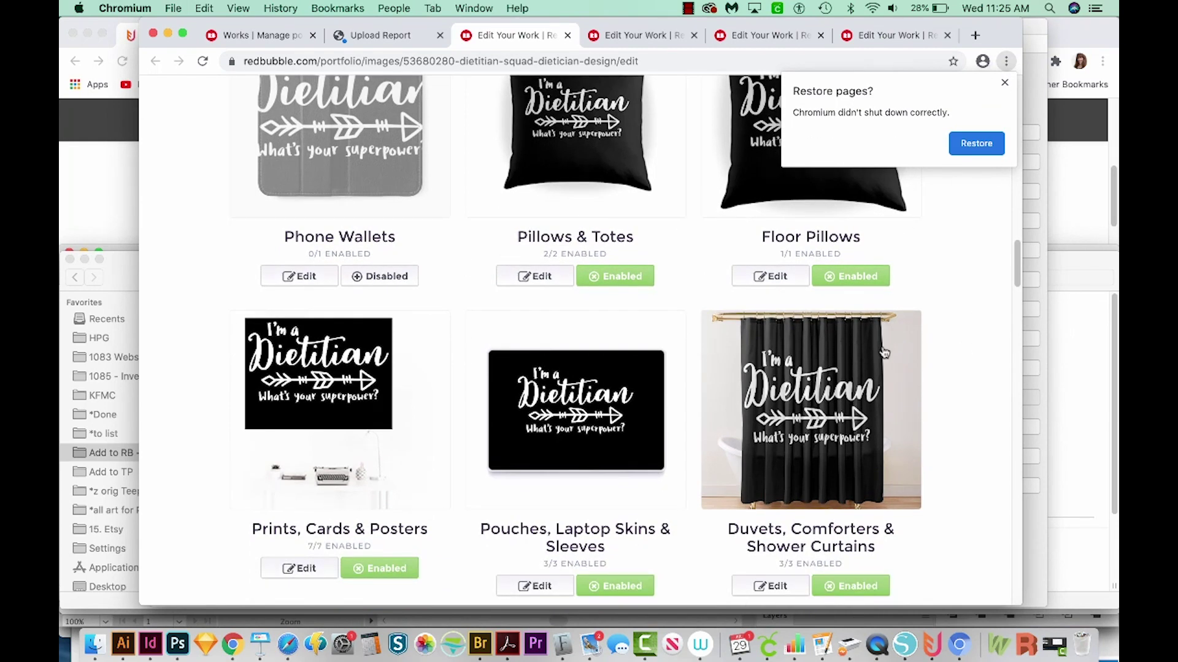
scroll(955, 253, down, 15)
scroll(857, 382, down, 1)
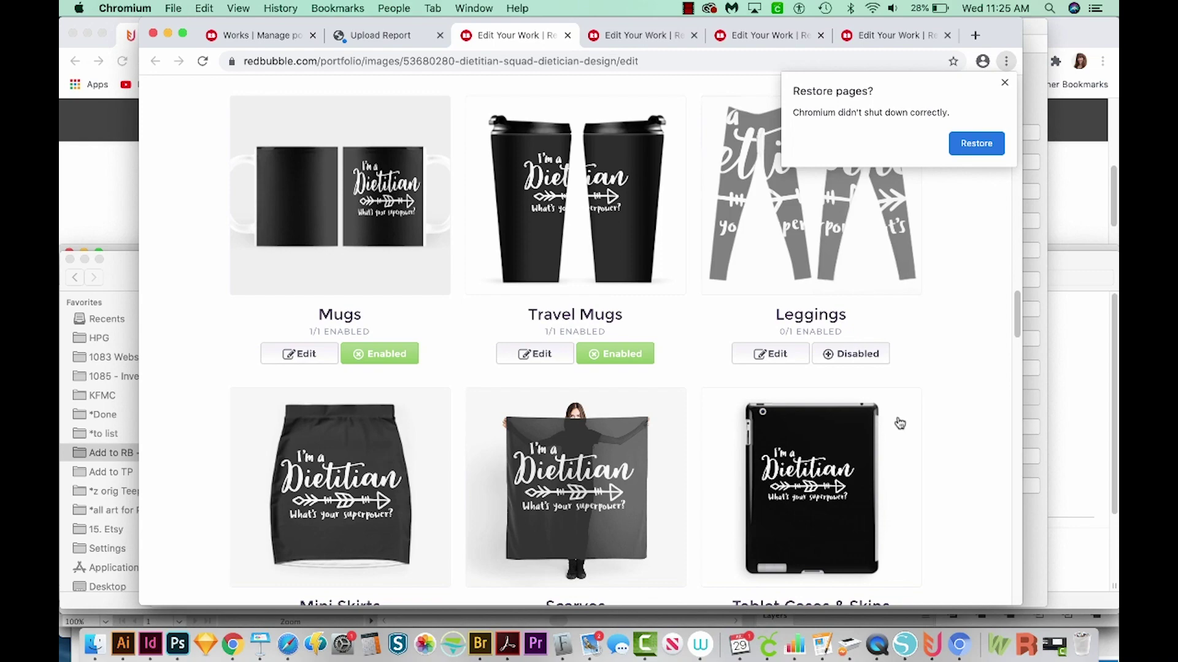
scroll(897, 421, down, 6)
scroll(900, 421, down, 14)
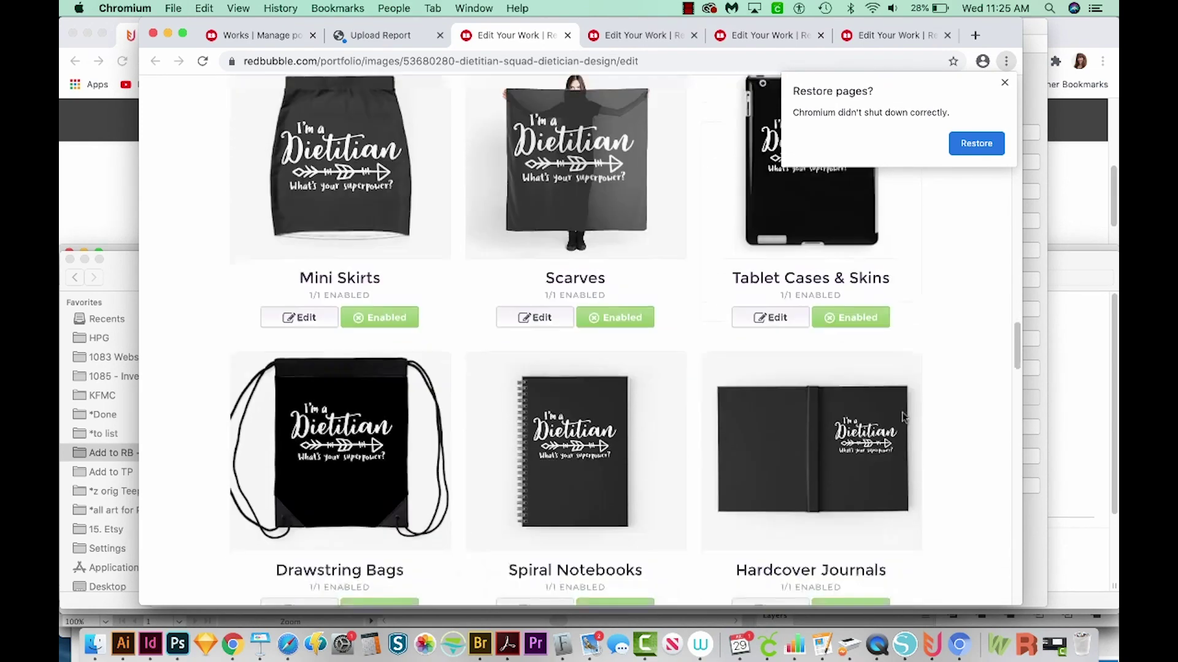
scroll(904, 419, down, 13)
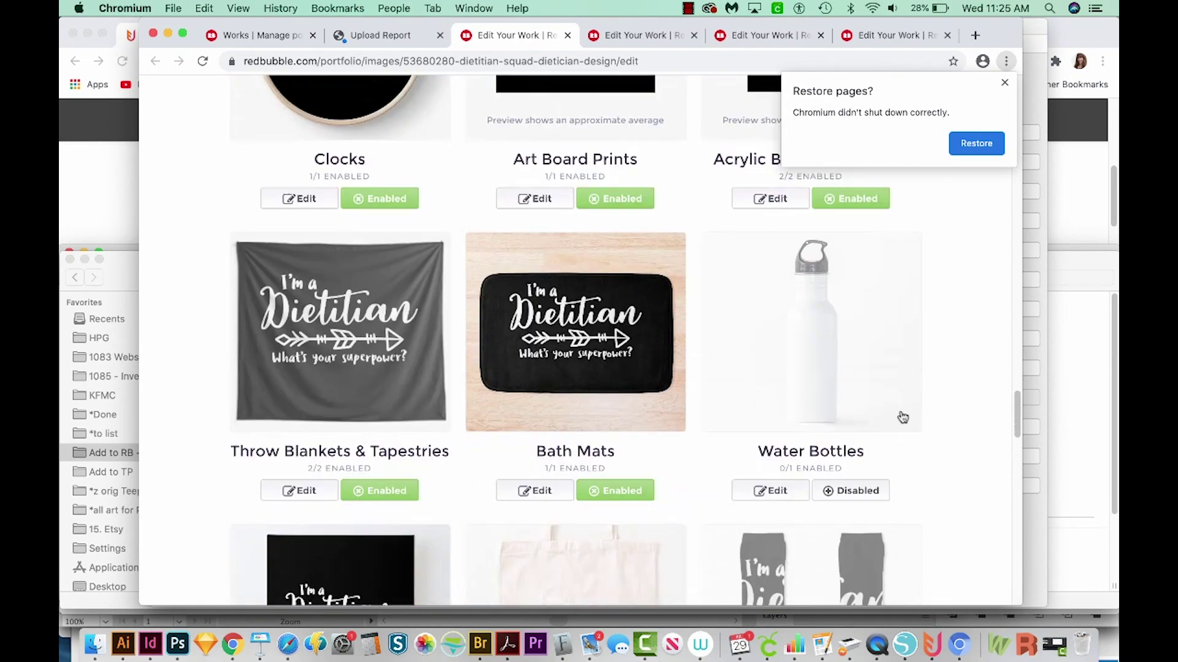
scroll(901, 414, down, 12)
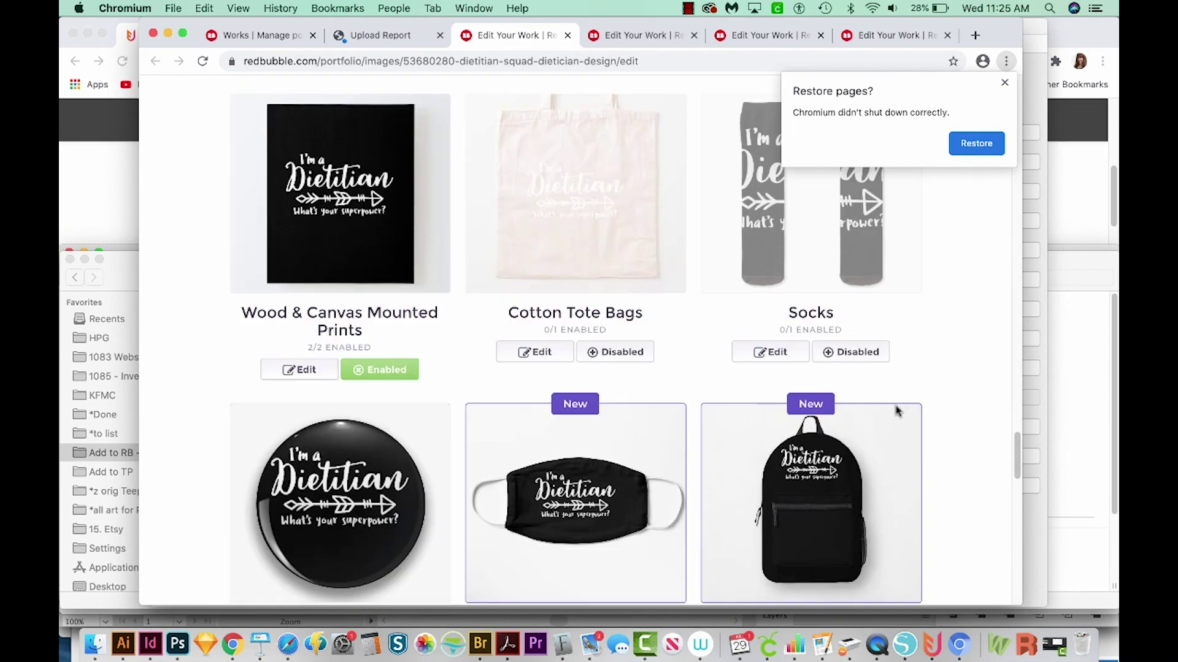
scroll(897, 411, down, 9)
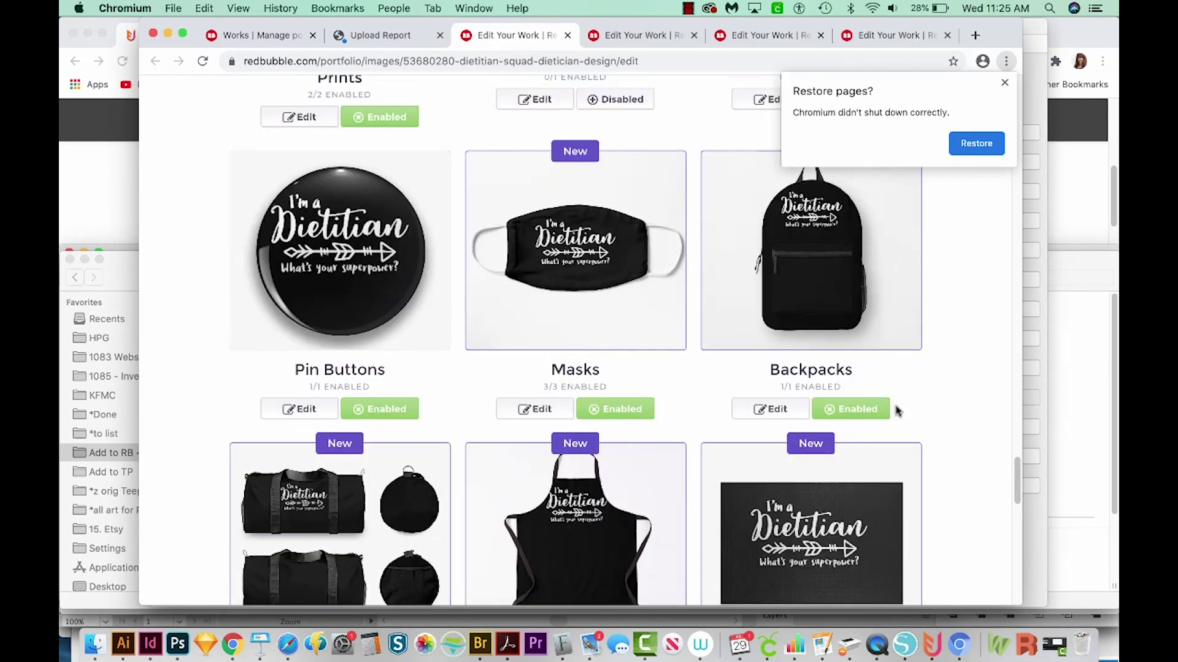
scroll(897, 411, down, 15)
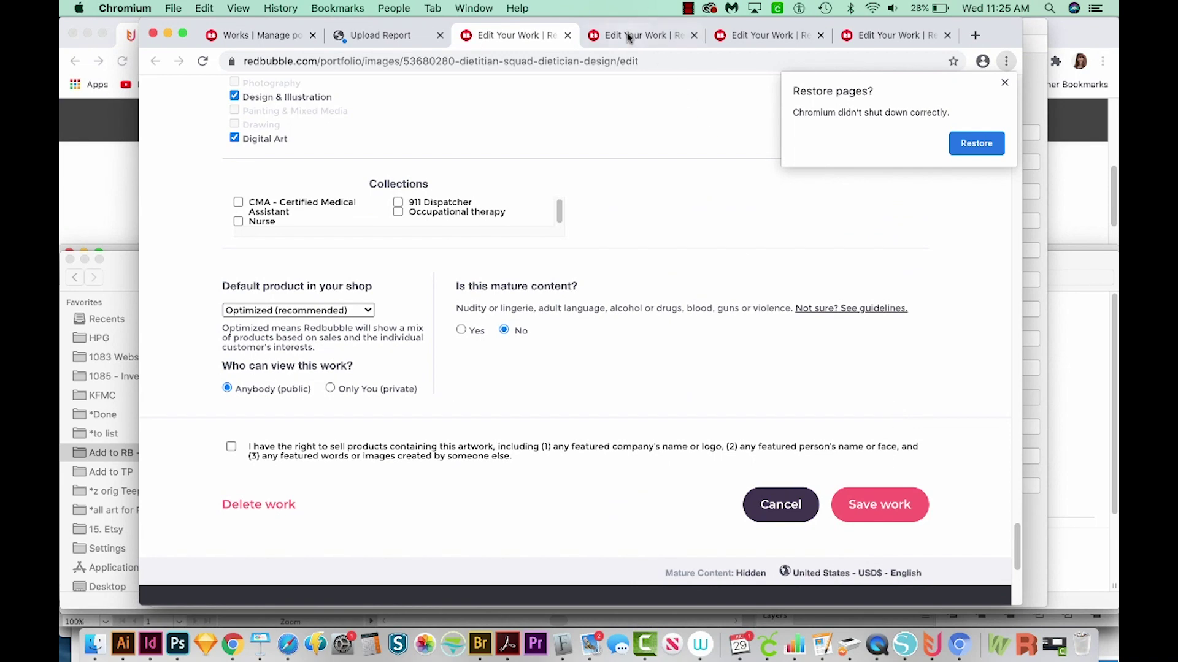
click(628, 37)
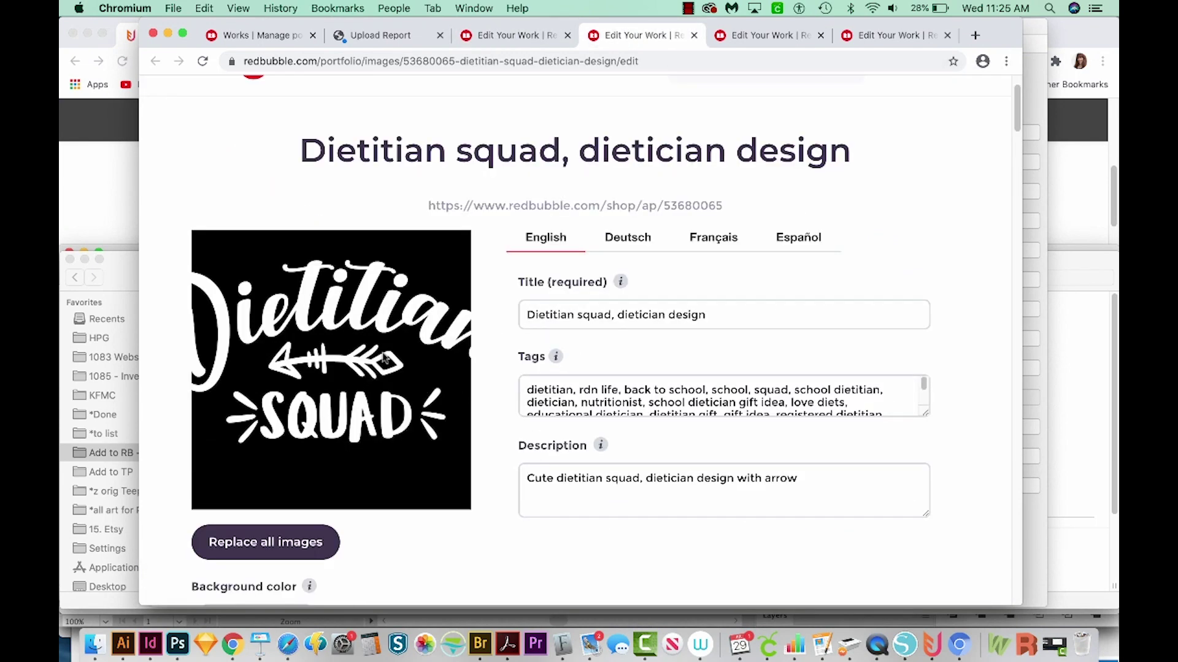
Scroll through the white-on-black Dietitian squad previews past Jigsaw Puzzles to the Media section
scroll(405, 444, down, 5)
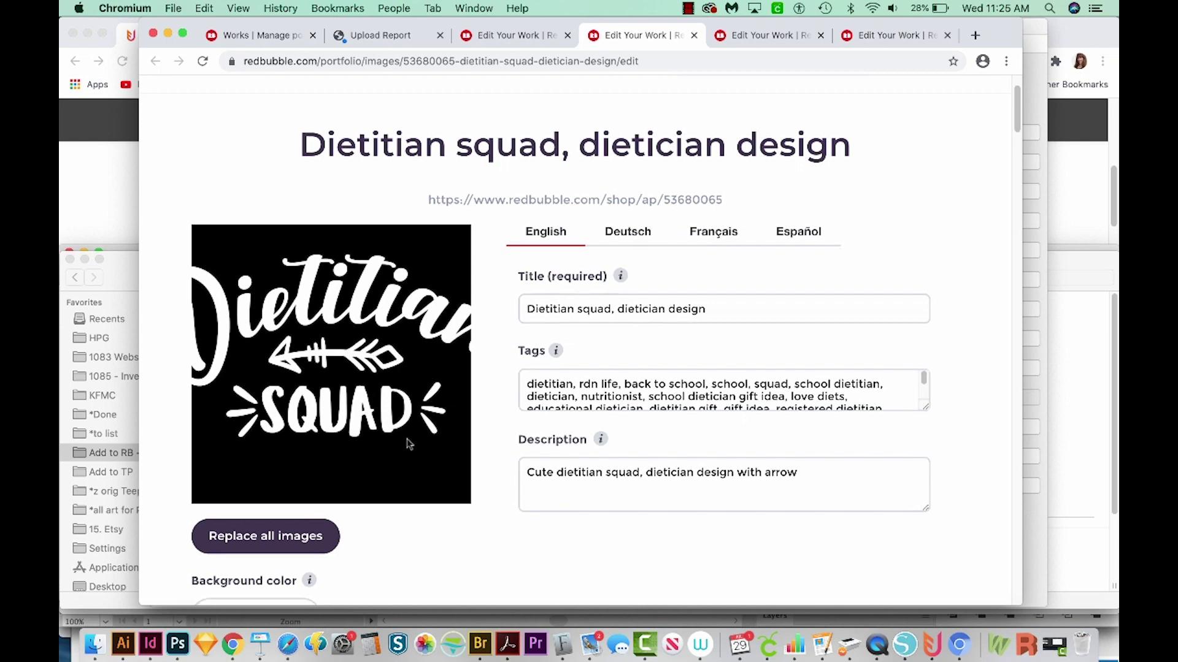
scroll(613, 471, down, 5)
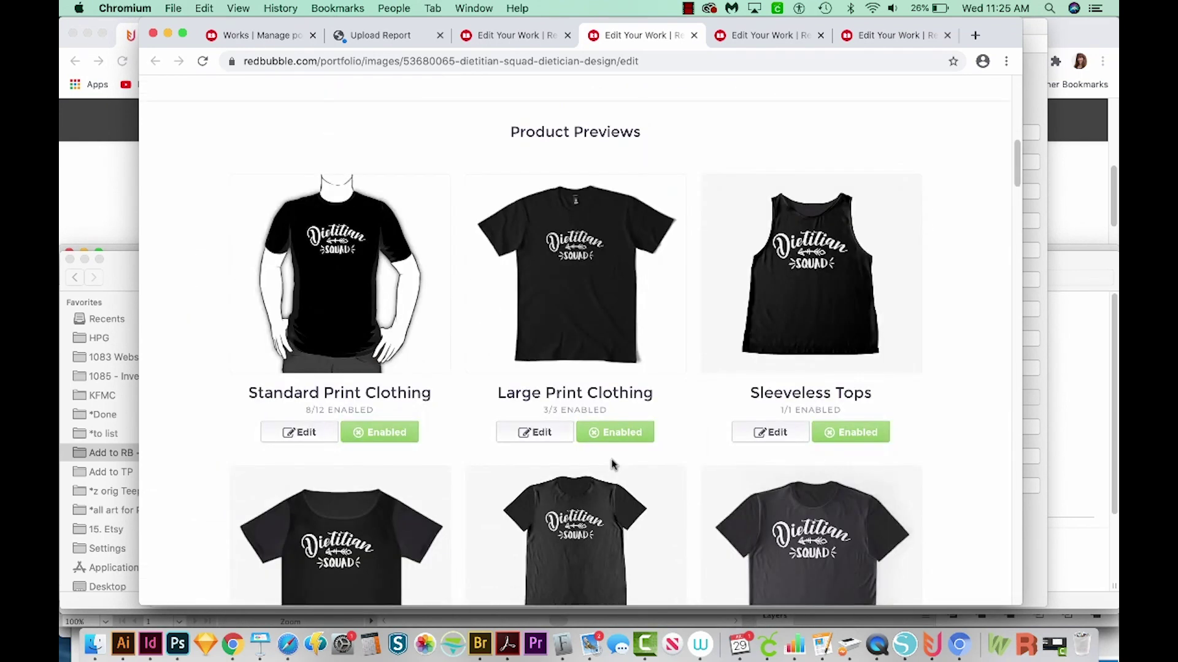
scroll(613, 461, down, 6)
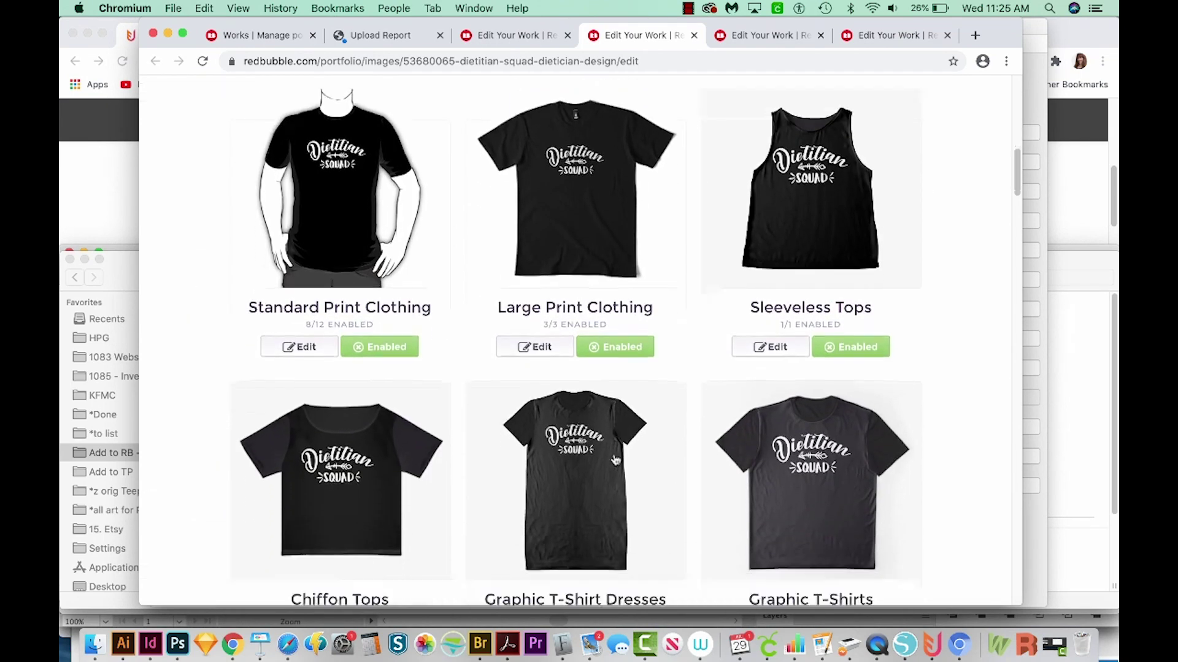
scroll(616, 460, down, 5)
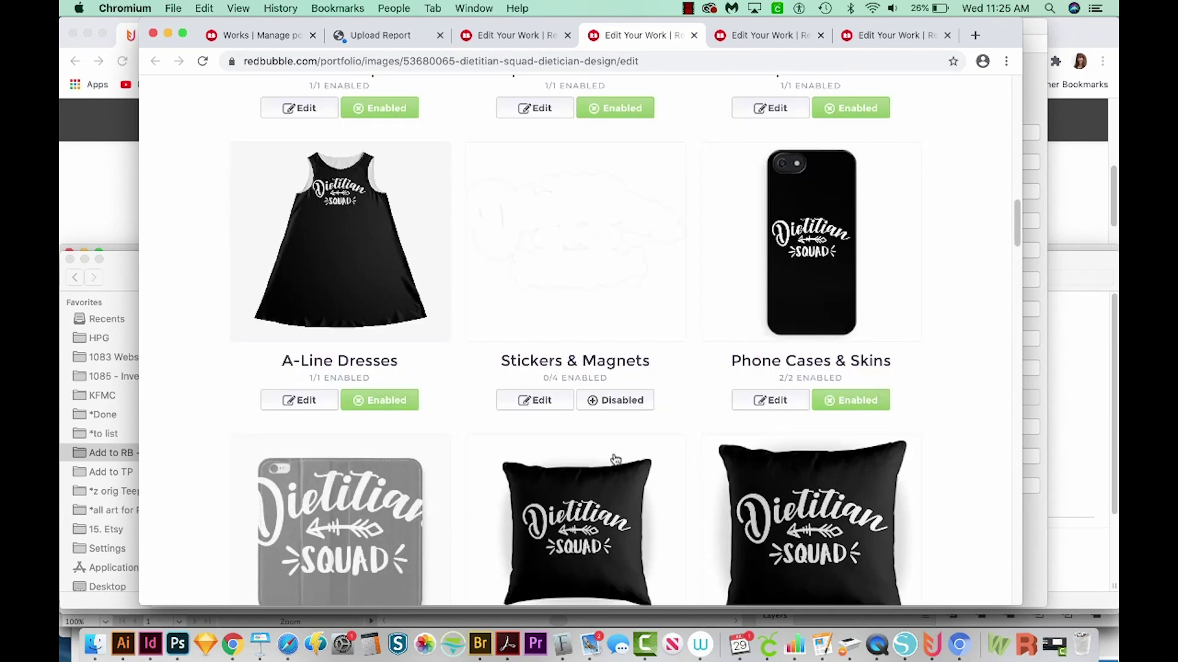
scroll(615, 460, down, 1)
scroll(615, 460, up, 1)
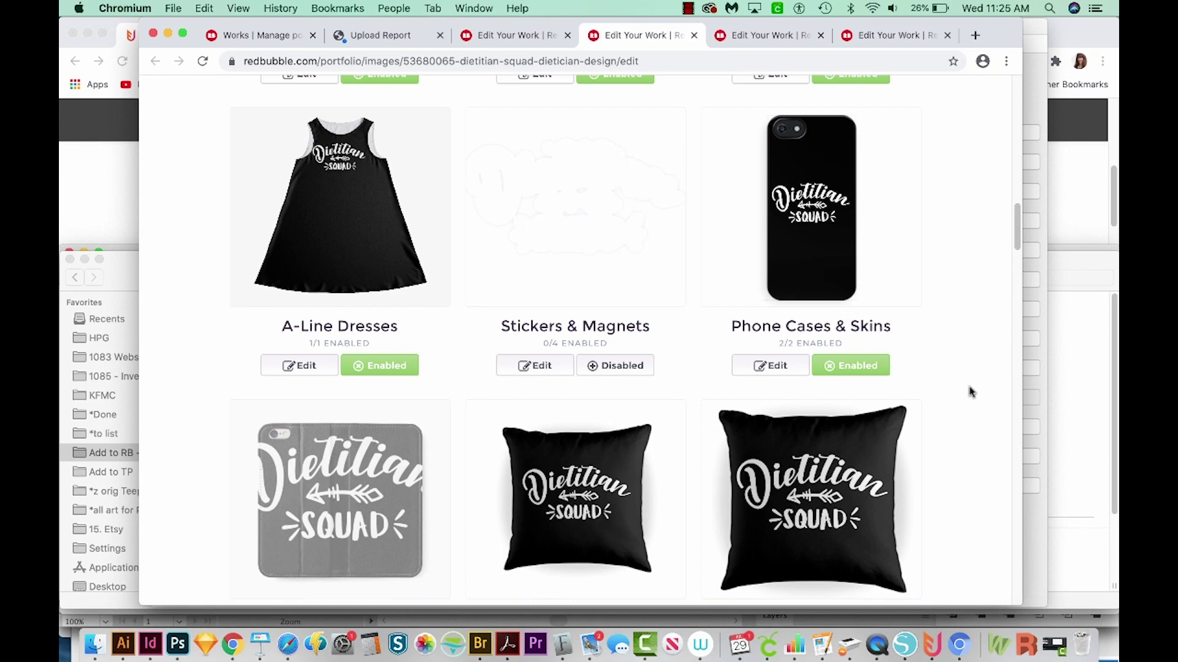
scroll(970, 389, down, 20)
scroll(970, 387, down, 20)
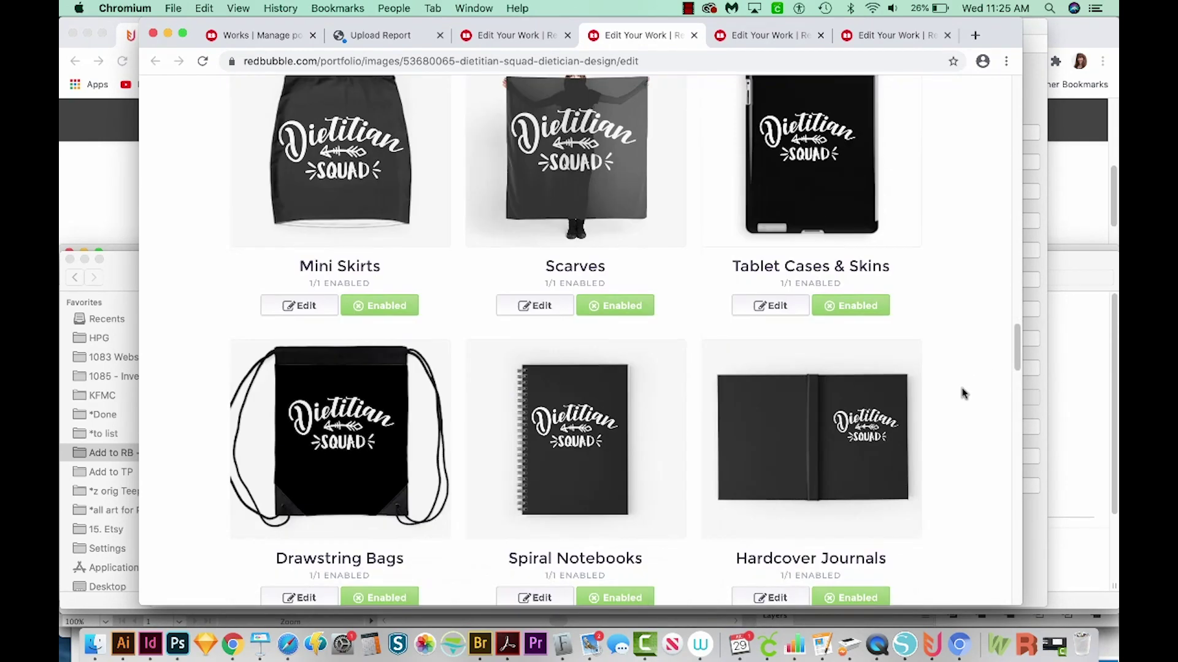
scroll(962, 385, down, 15)
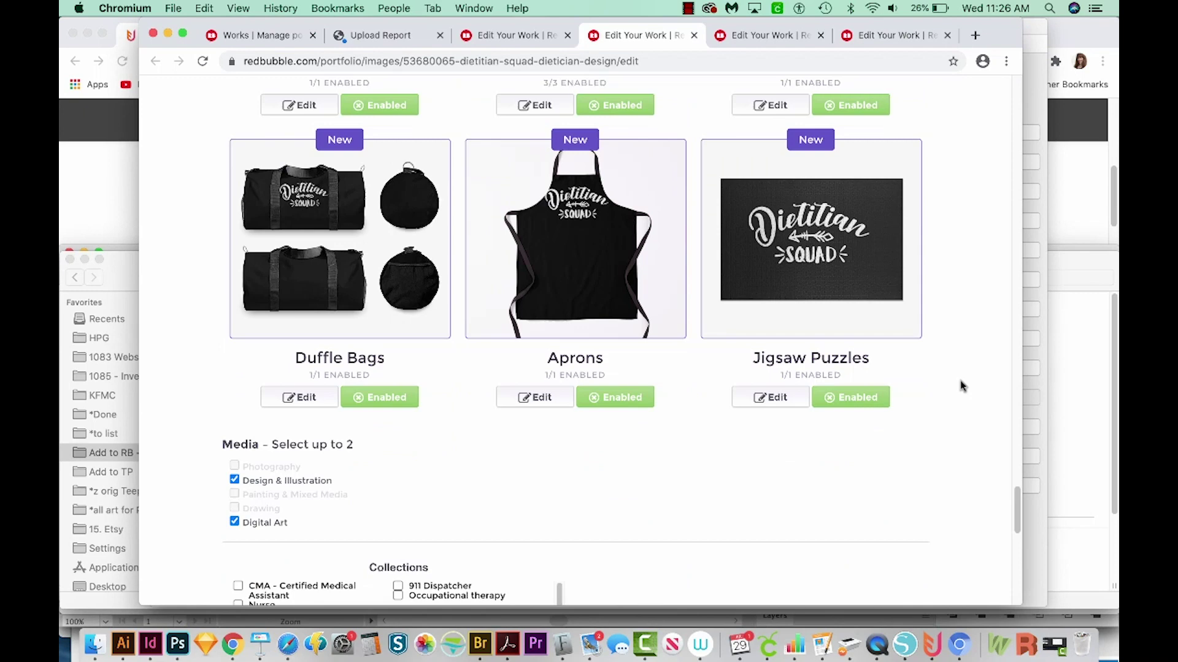
scroll(961, 385, up, 9)
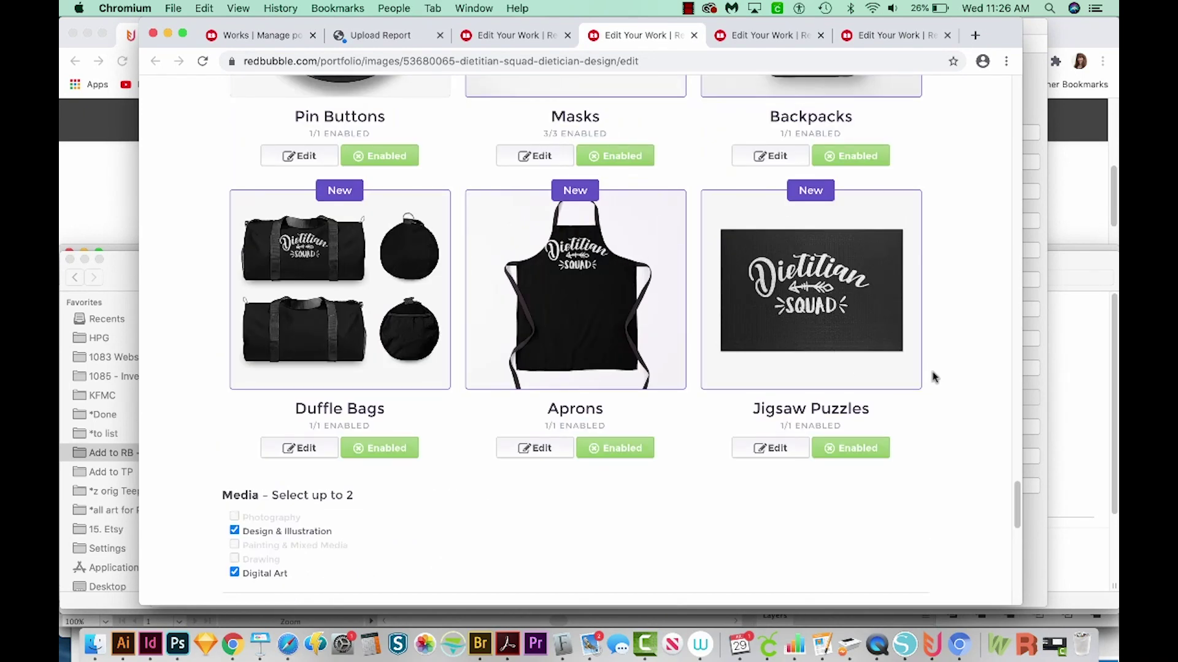
scroll(954, 432, down, 8)
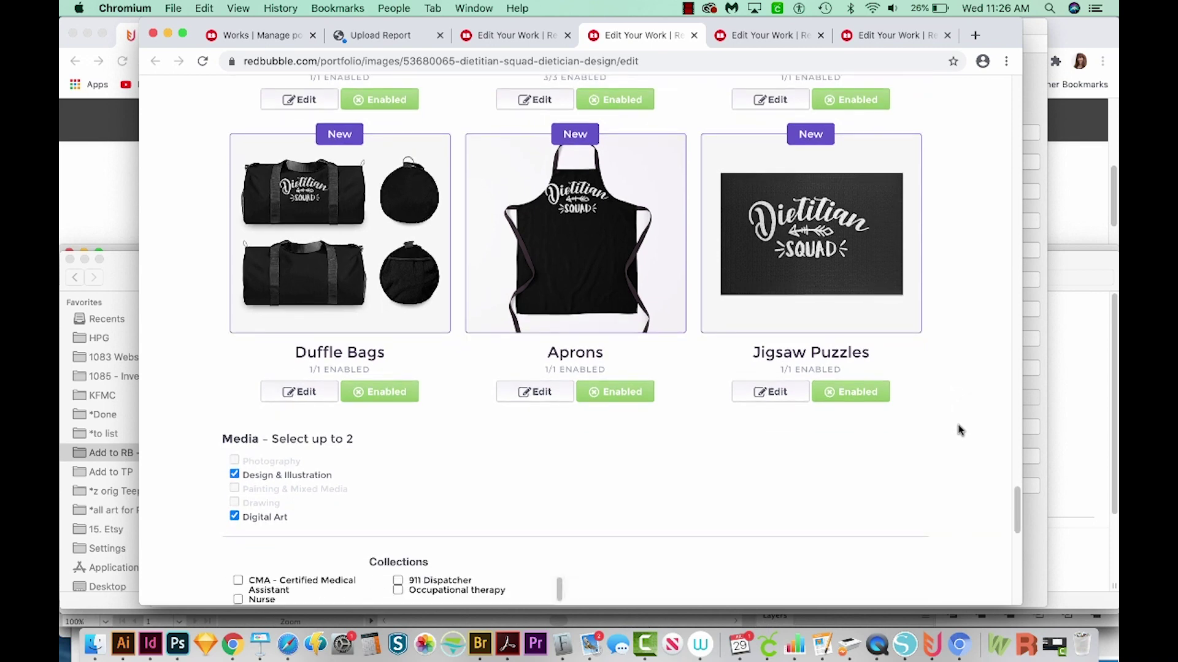
Scroll through the red I'm a Dietitian design's product previews
click(774, 35)
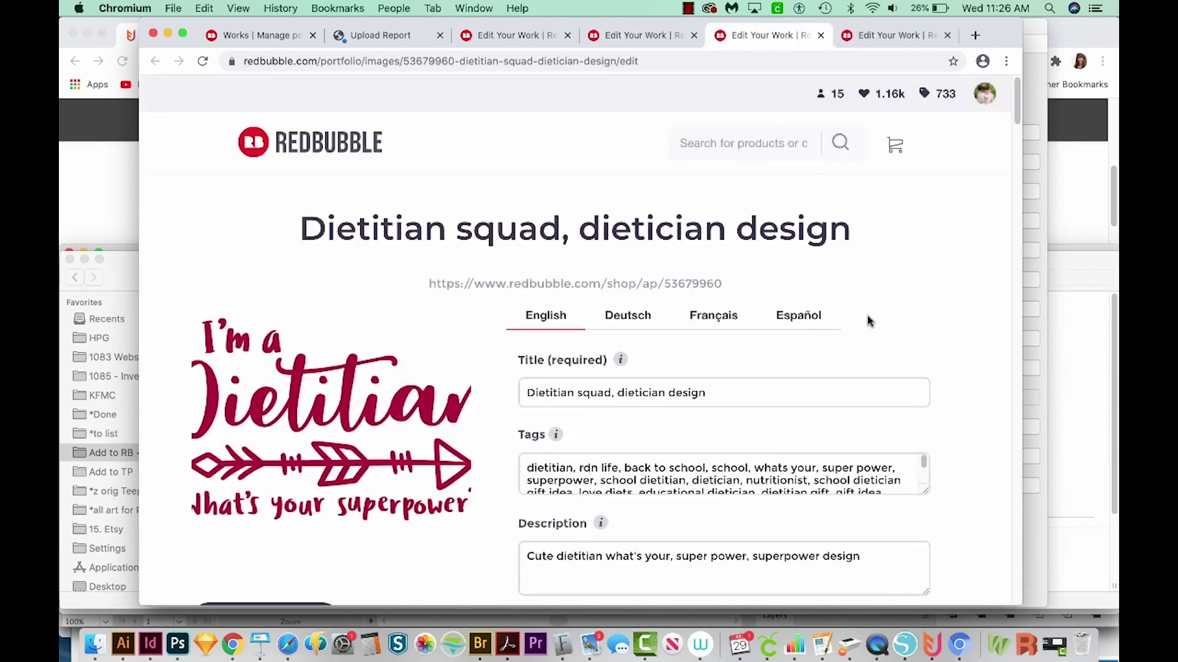
scroll(988, 393, down, 9)
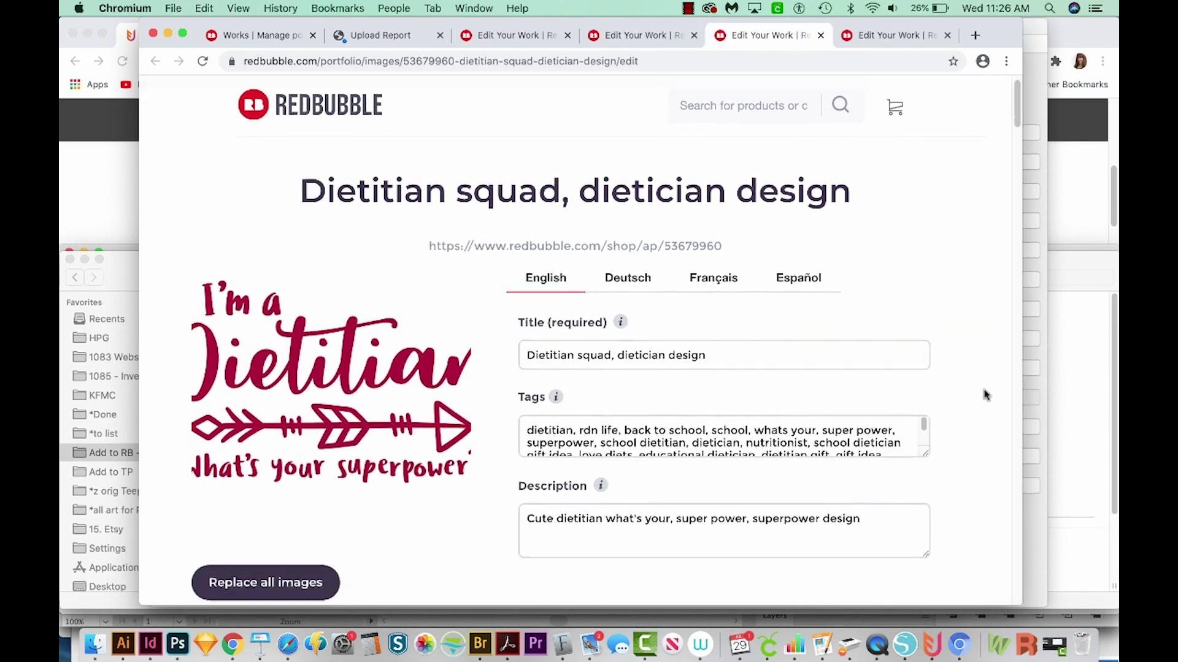
scroll(984, 393, down, 5)
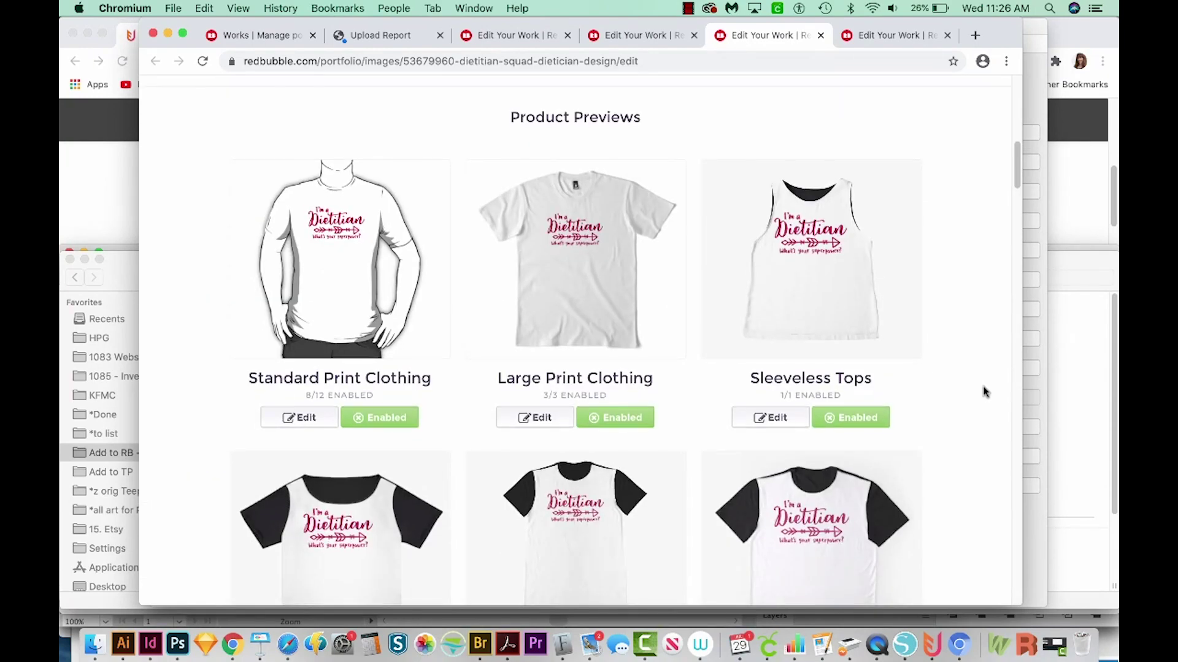
scroll(983, 390, down, 7)
scroll(984, 386, down, 20)
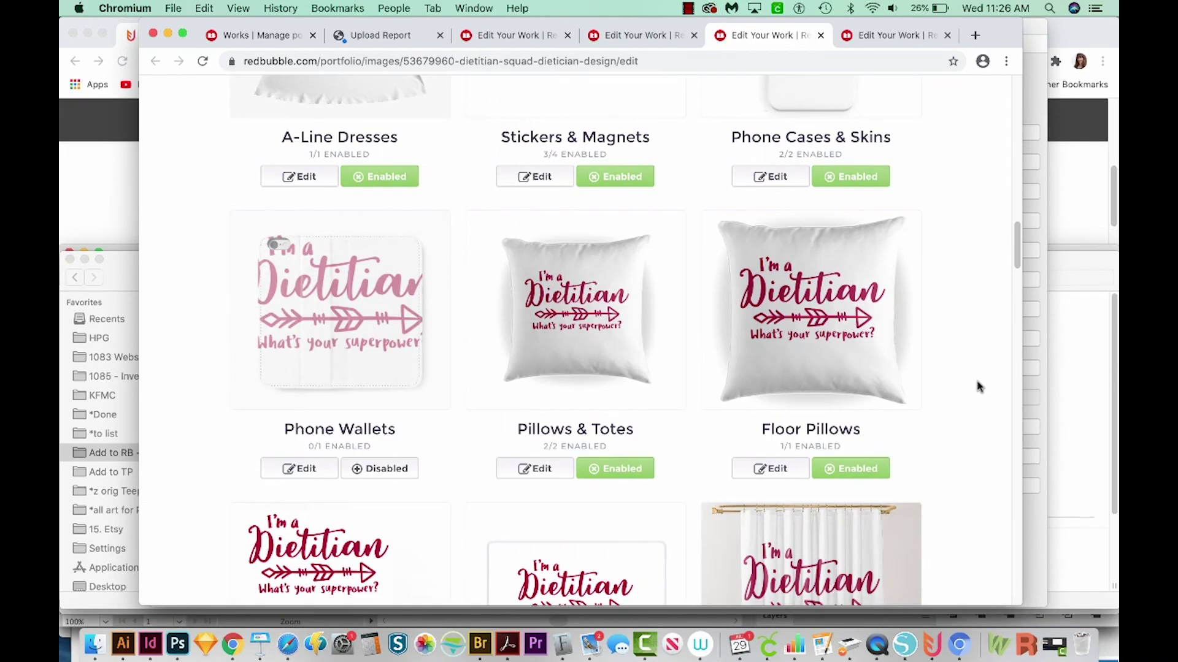
scroll(976, 386, down, 20)
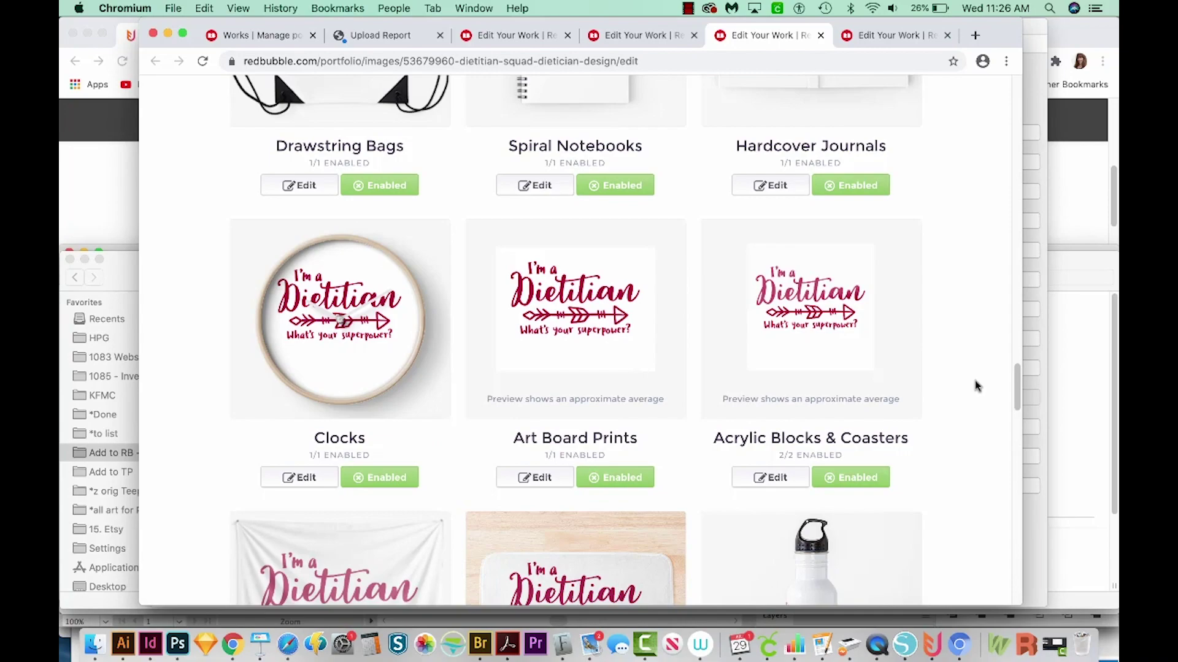
Move to the teal Dietitian Squad design's tab and scroll to its Duffle Bags and Aprons previews
key(ctrl+Tab)
scroll(960, 289, down, 15)
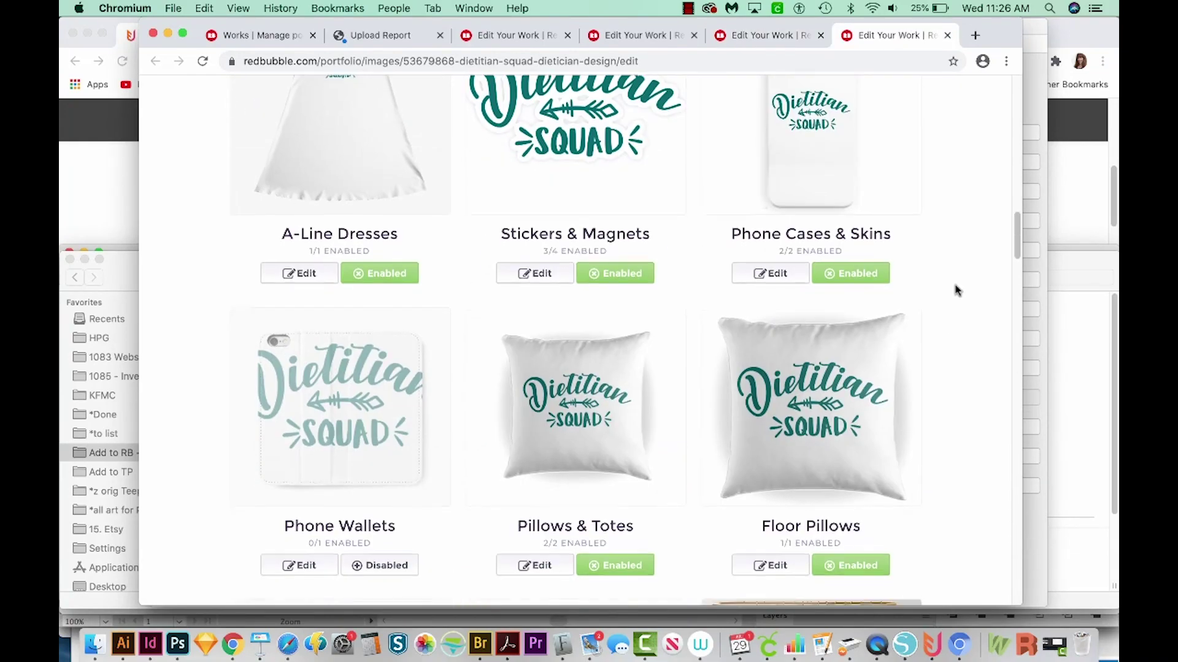
drag(1017, 295, 966, 503)
scroll(966, 504, up, 2)
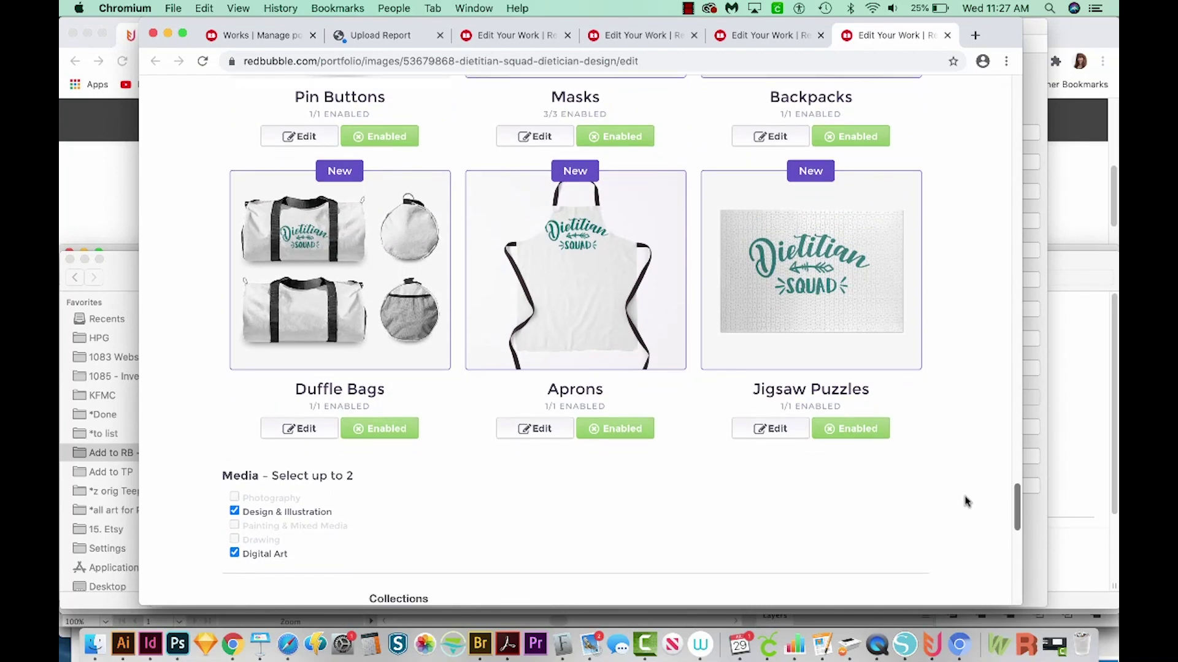
scroll(966, 500, up, 2)
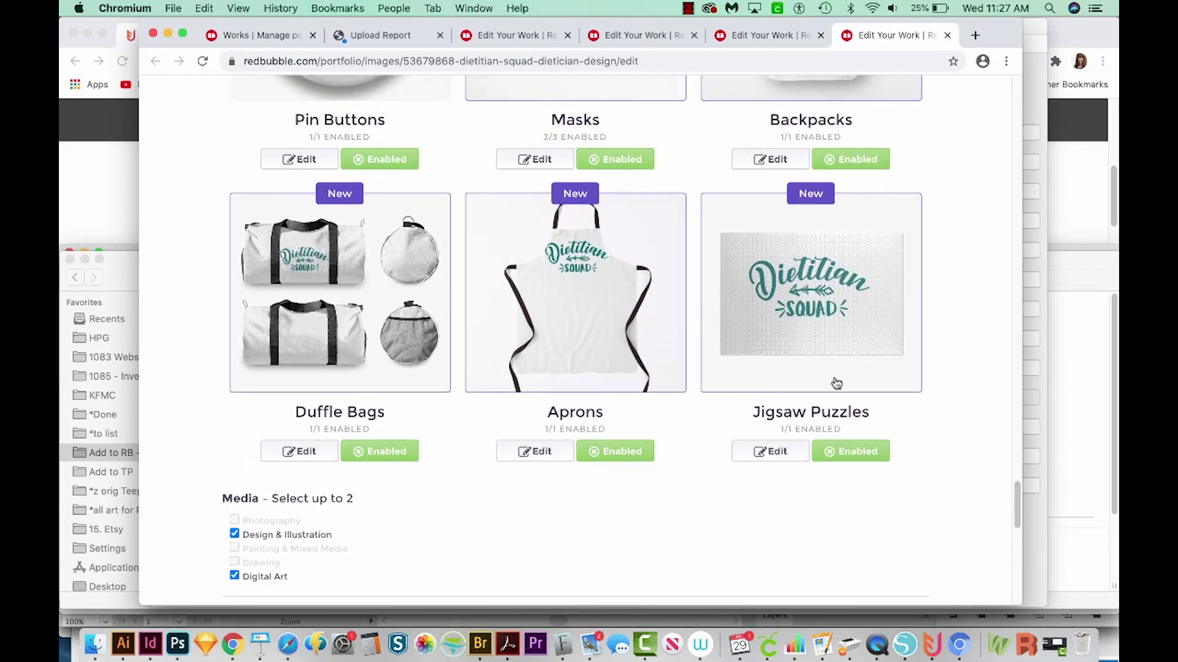
Scale the teal Dietitian Squad apron print to 28%, nudge it slightly right and down, and apply
click(533, 451)
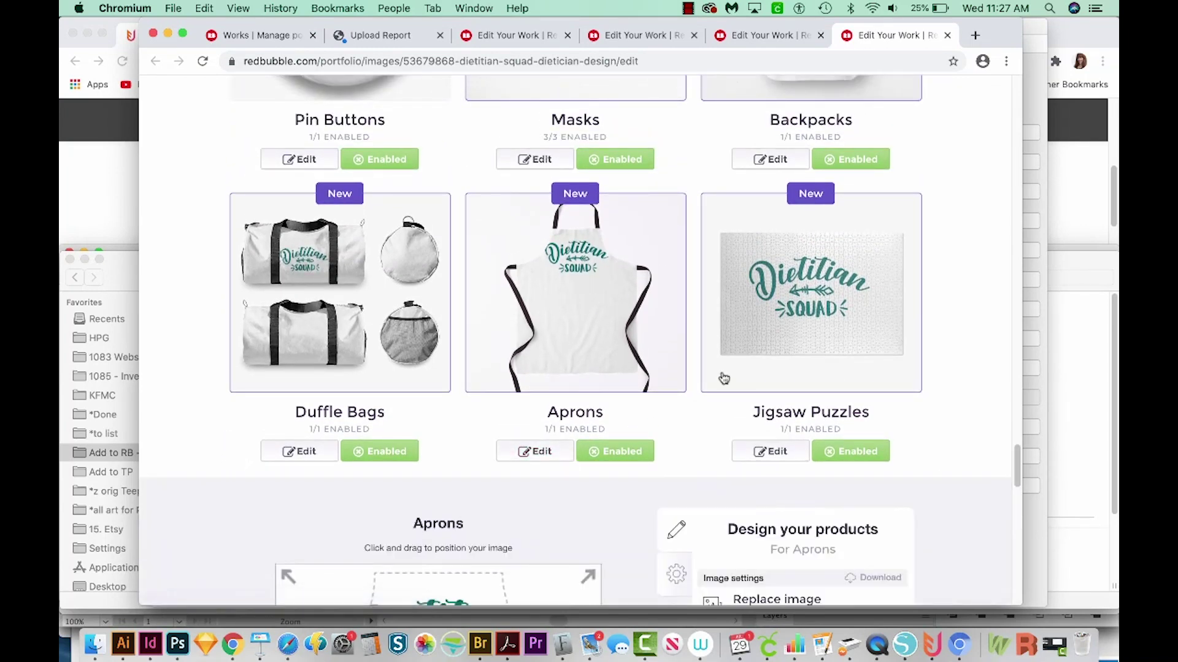
scroll(750, 383, up, 3)
scroll(750, 383, down, 5)
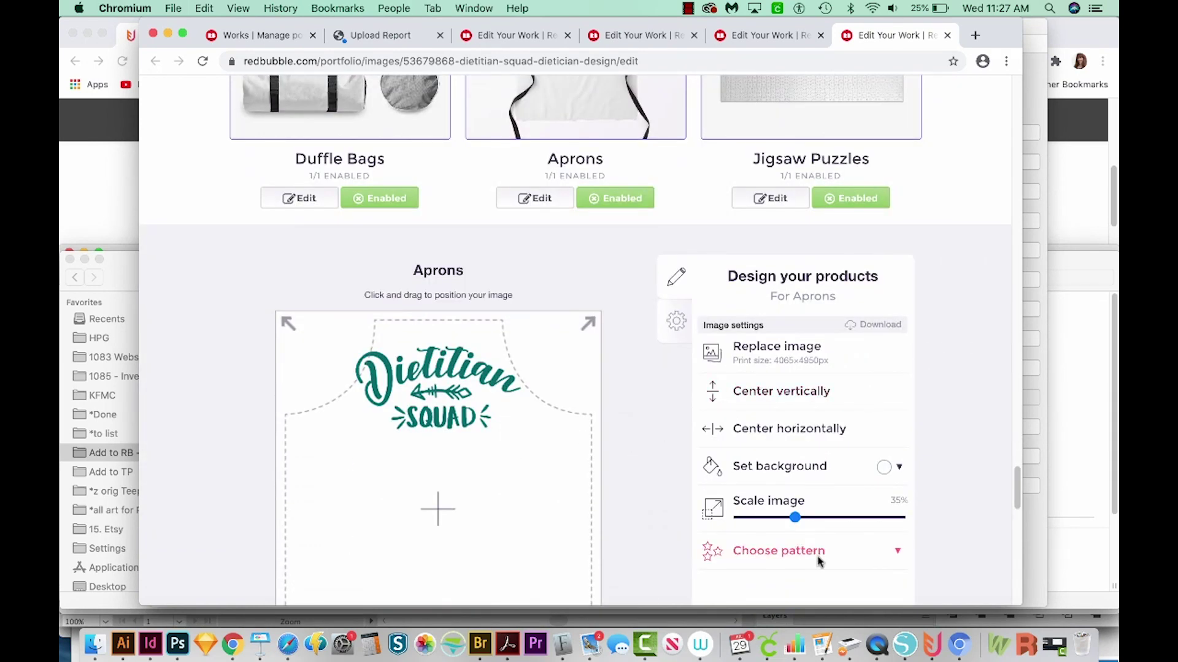
drag(795, 518, 784, 519)
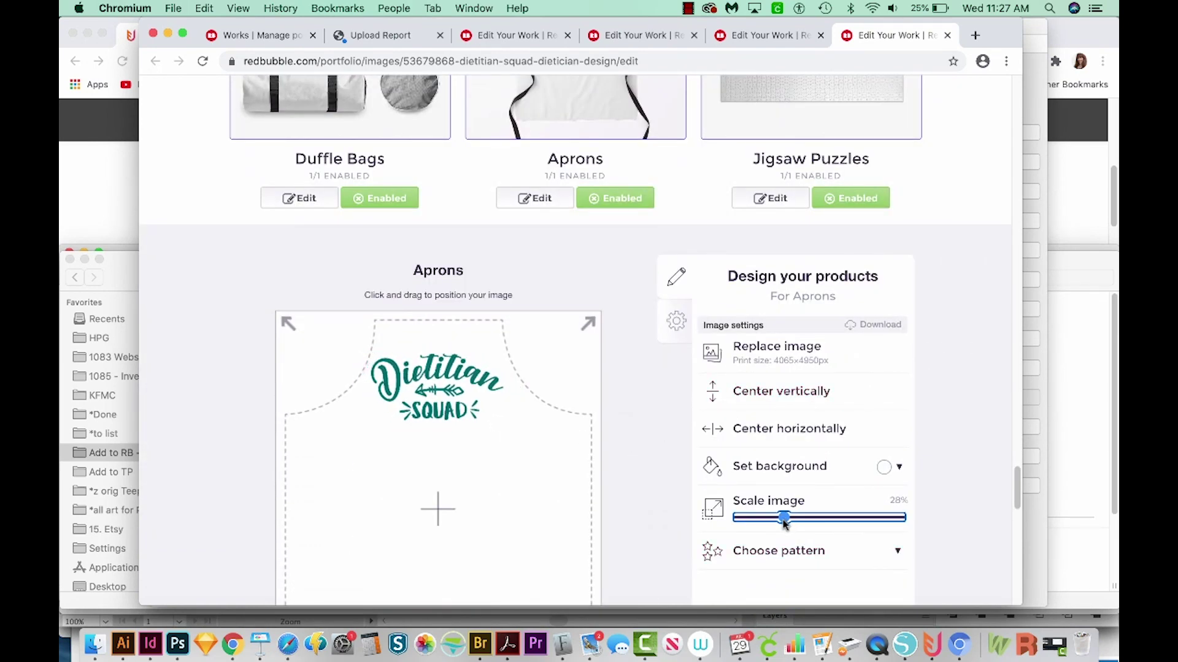
drag(416, 391, 421, 392)
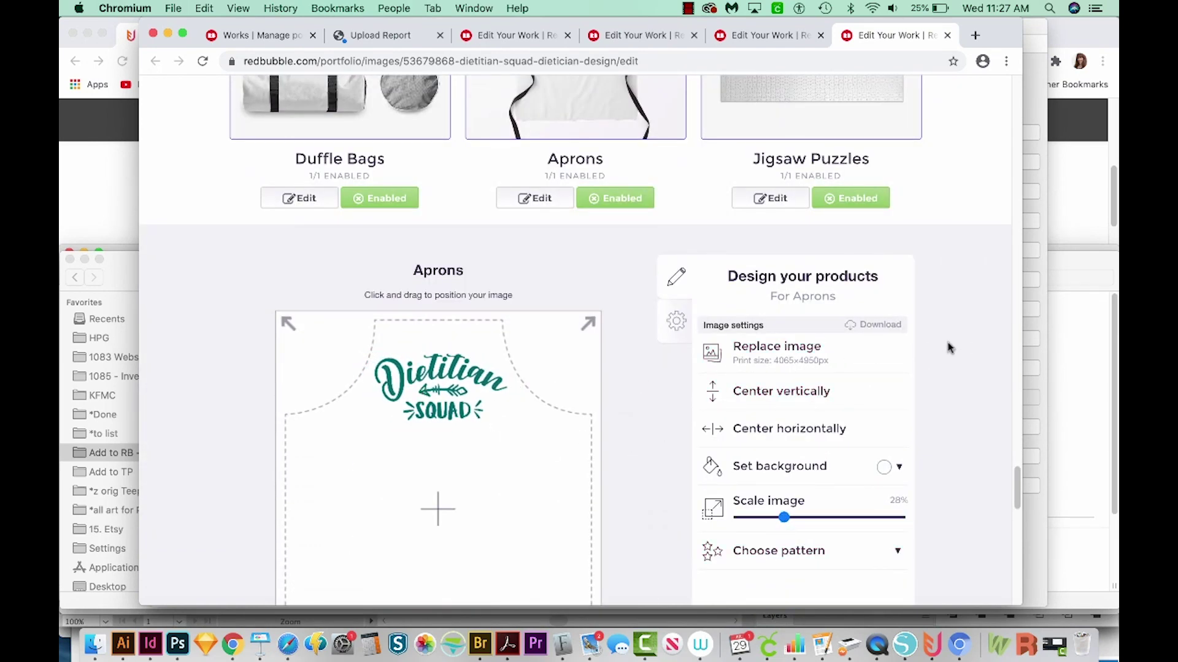
scroll(954, 437, down, 3)
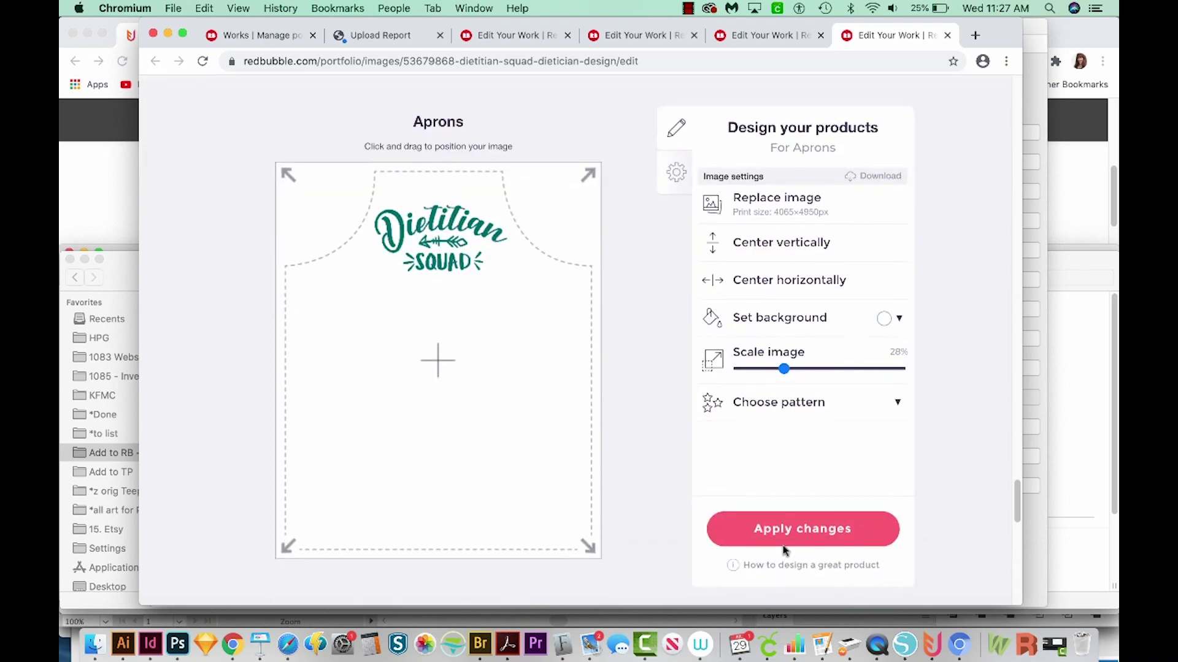
scroll(798, 539, down, 1)
click(805, 516)
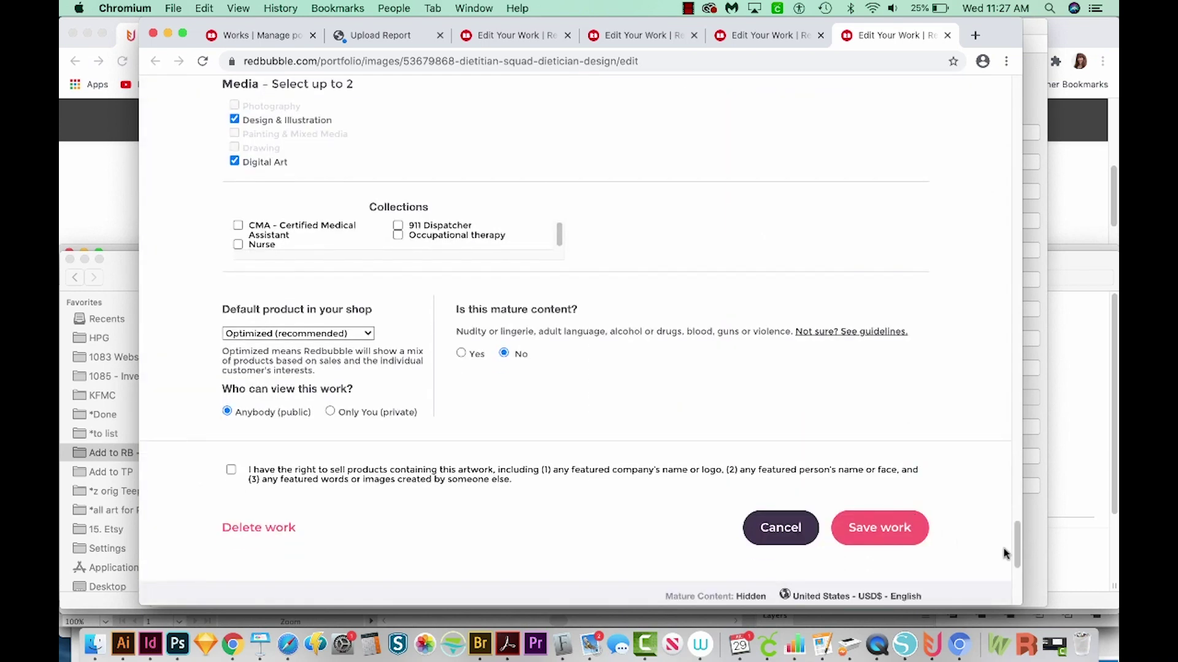